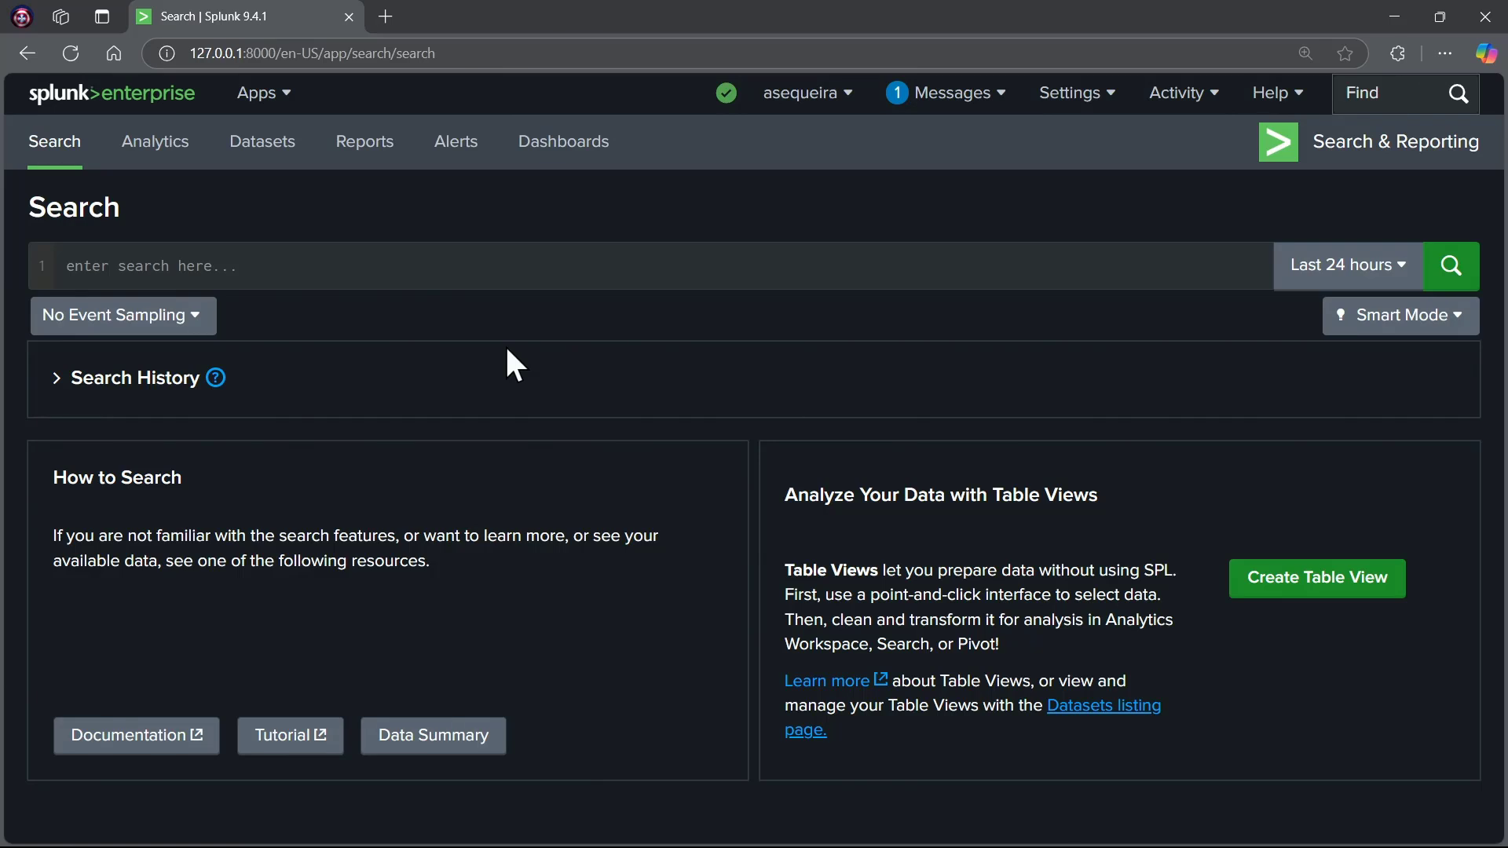
Step: Run the search index=test over all time
click(303, 267)
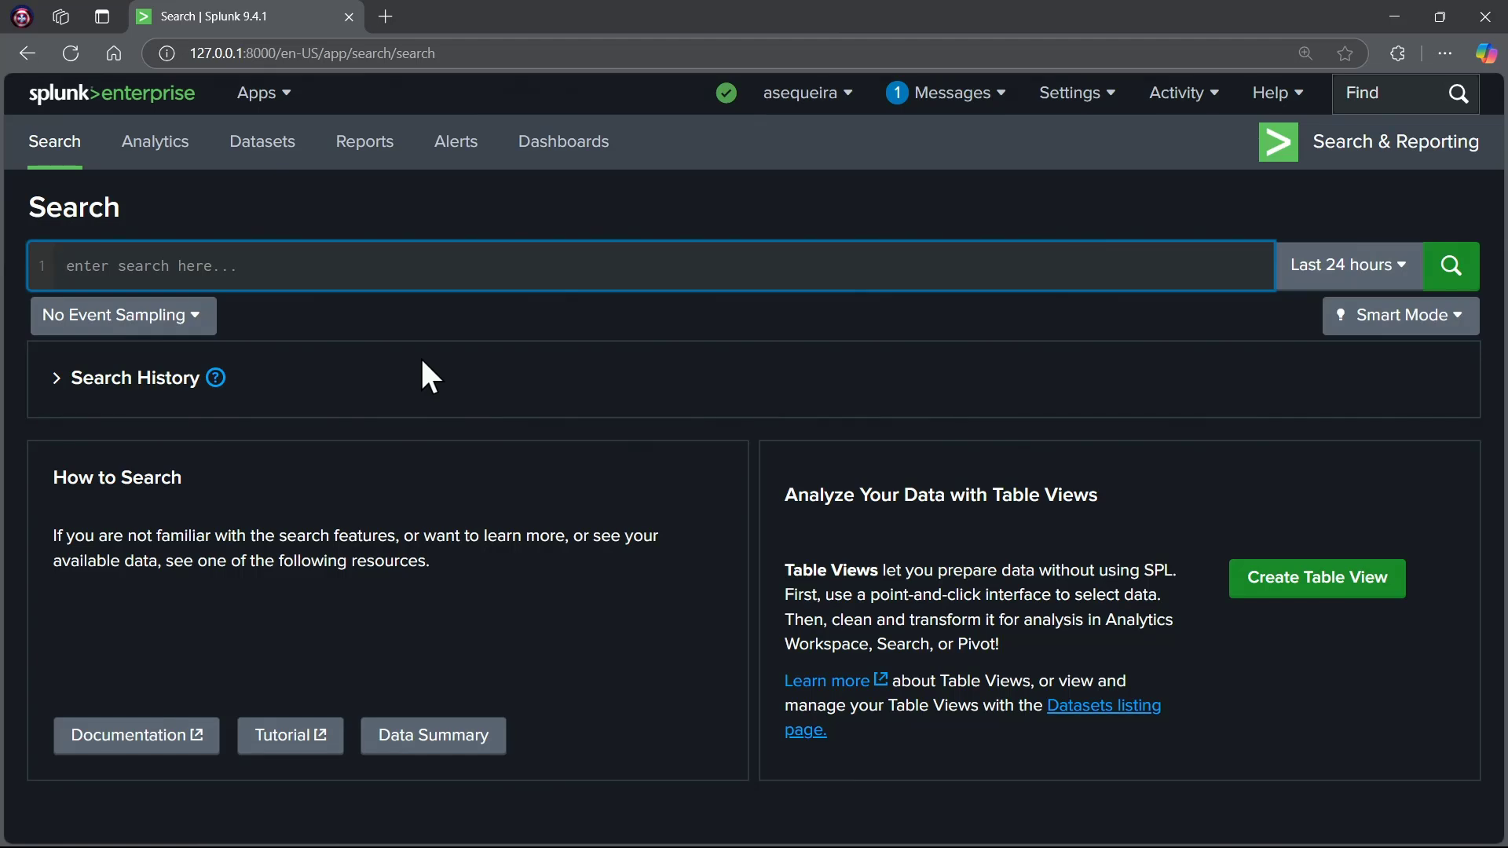
text(index=)
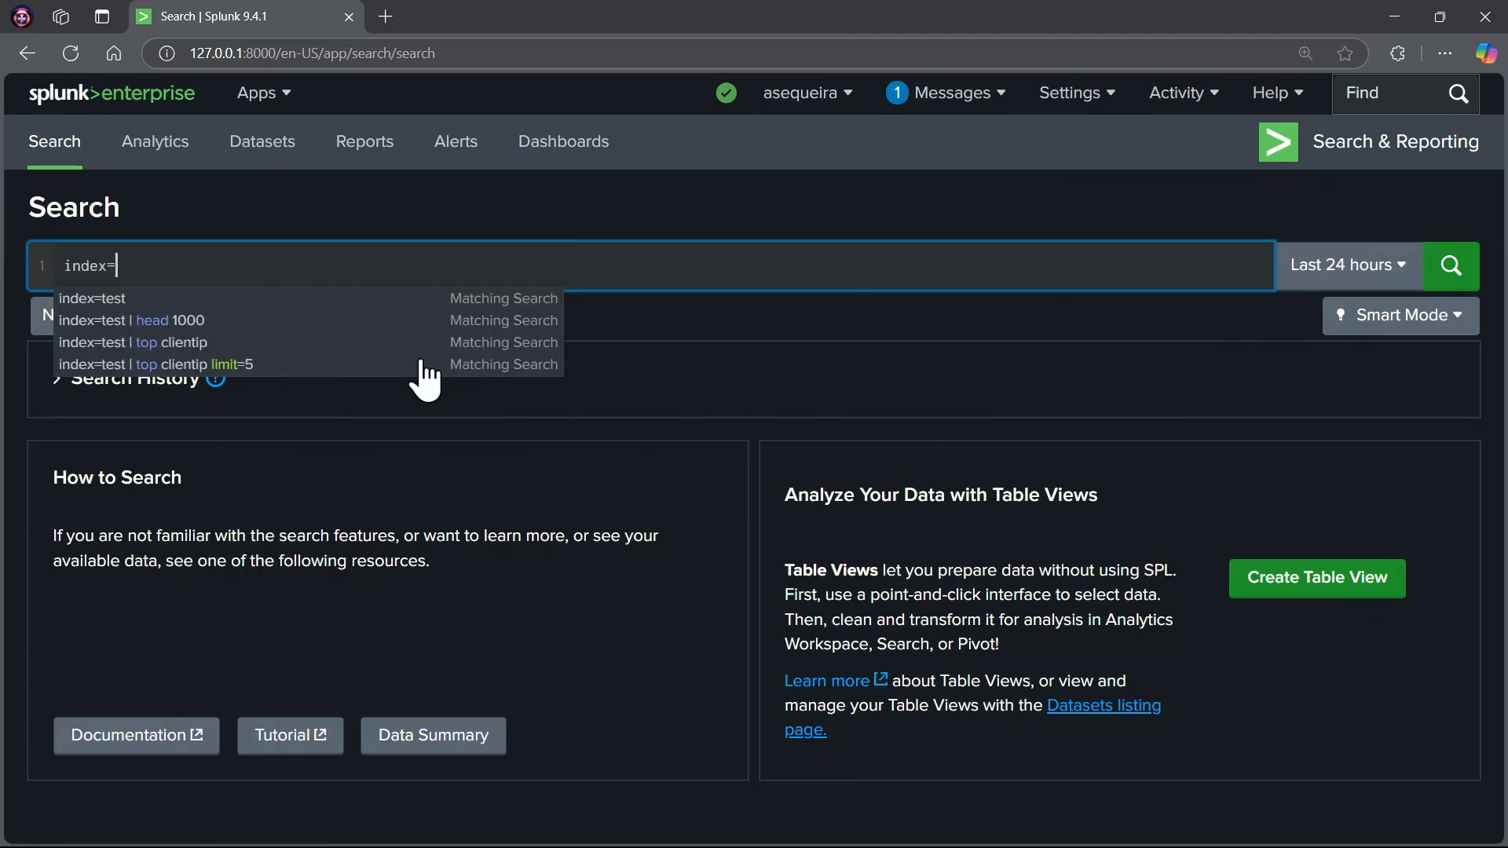
text(test)
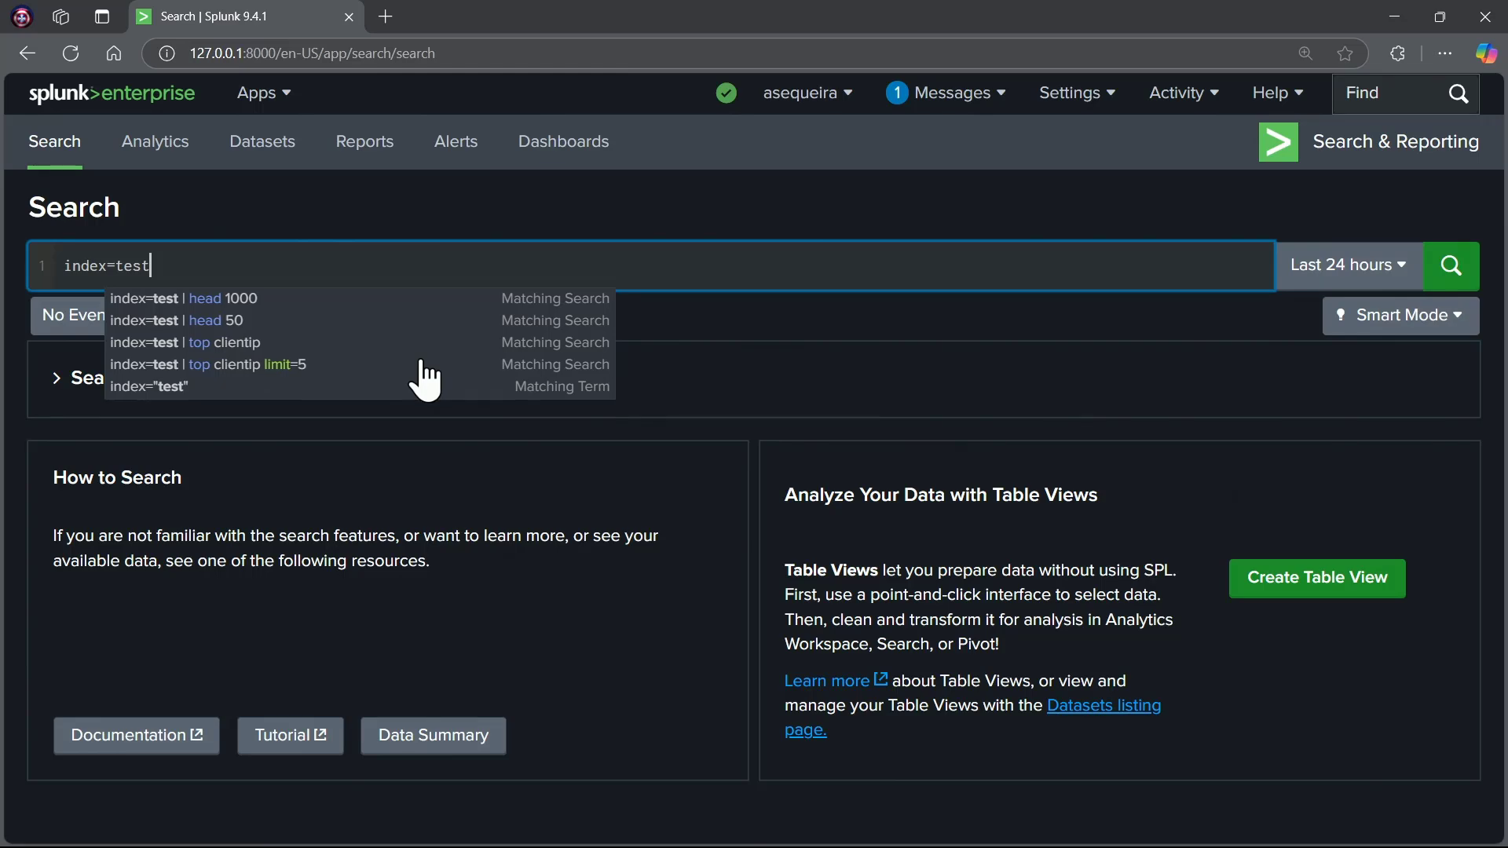
click(1180, 328)
click(1349, 266)
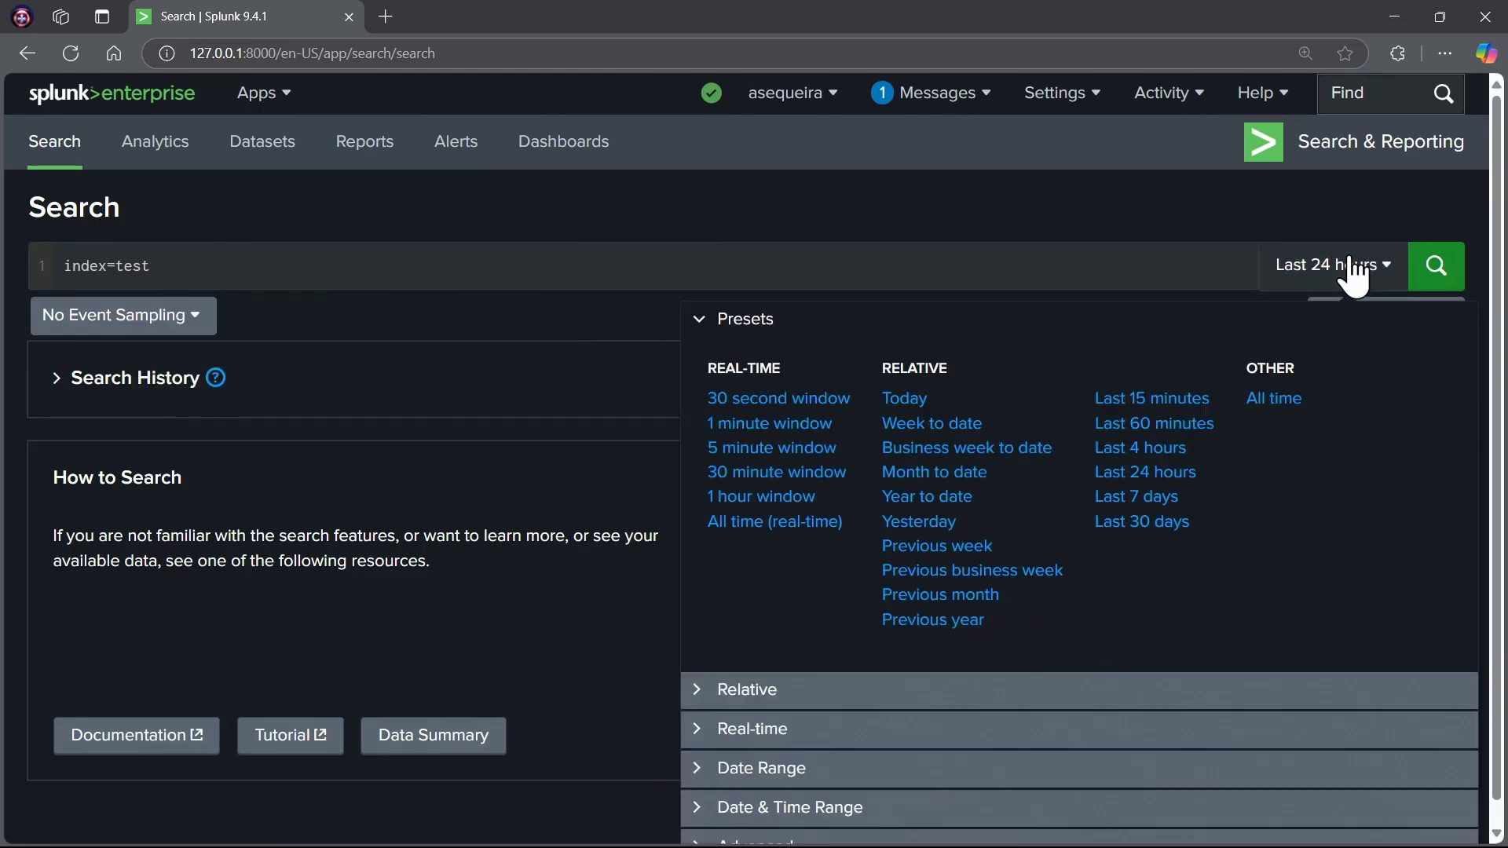
click(1274, 399)
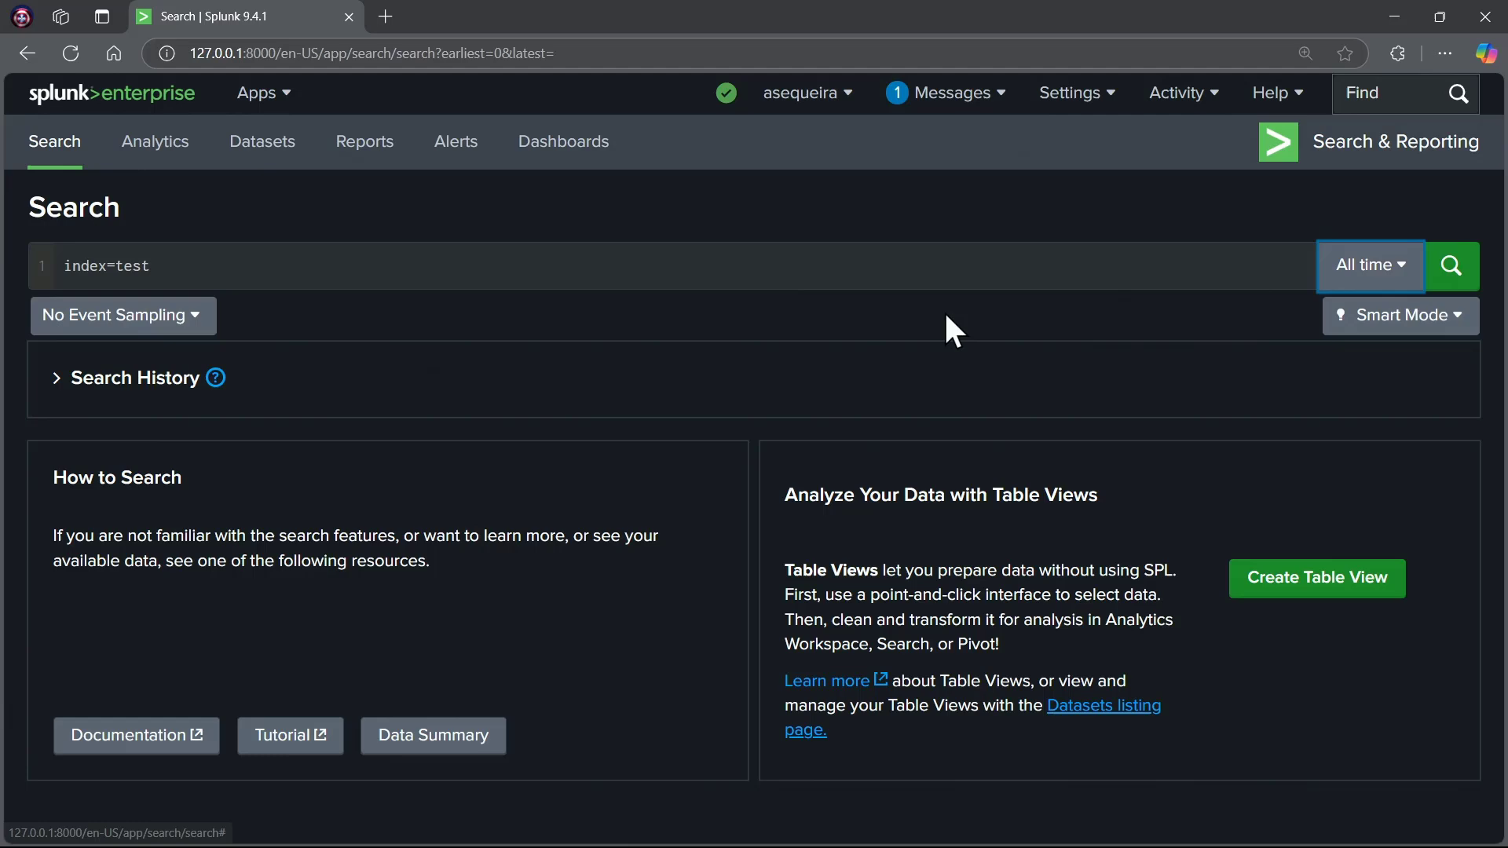
click(1457, 271)
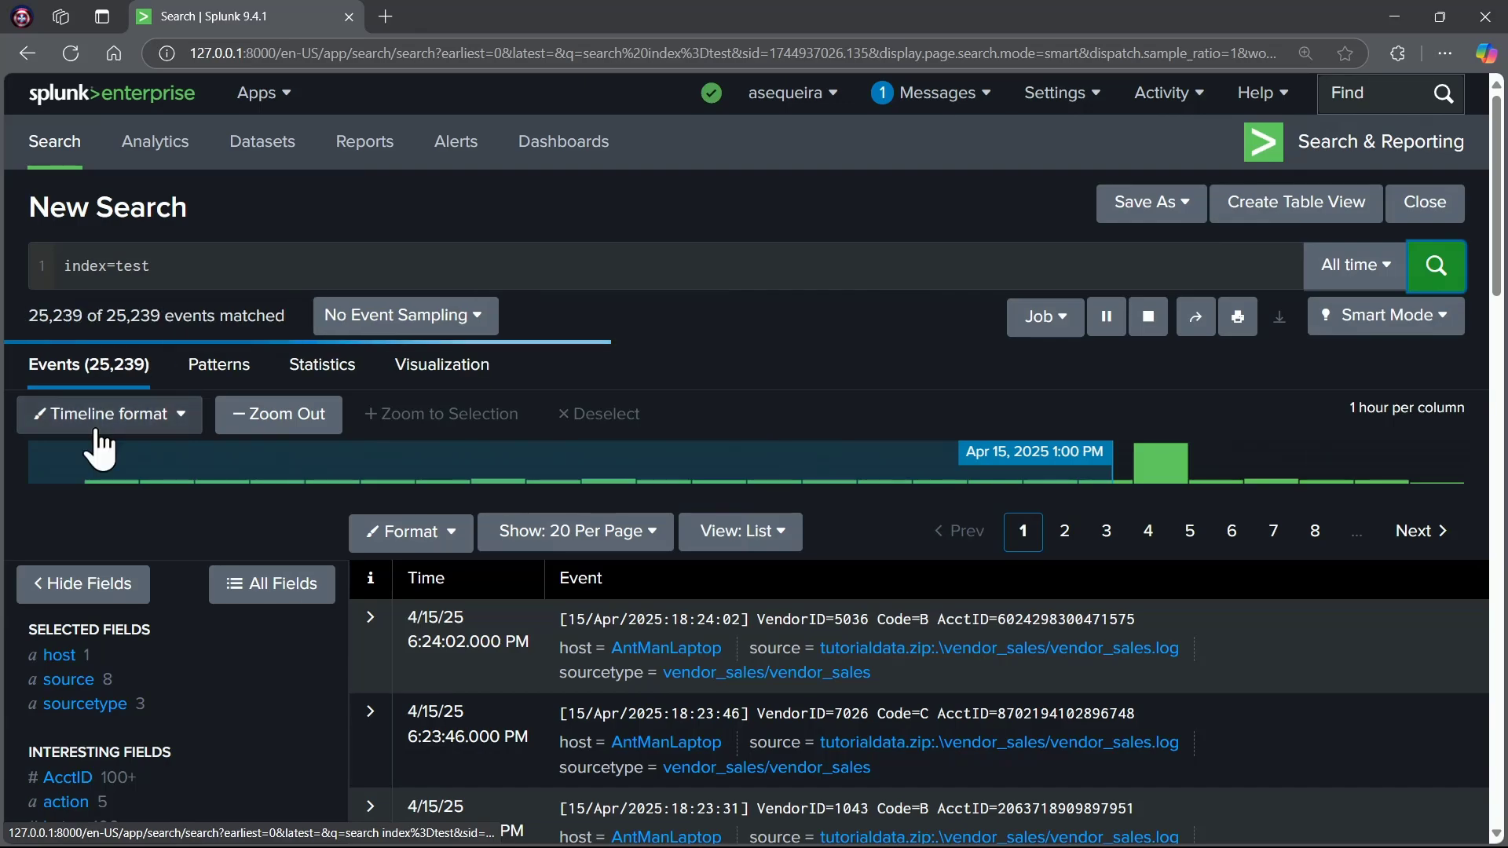
Step: Look through the selected and interesting fields beside the events, and hide and reshow the fields sidebar
scroll(102, 436, down, 1)
scroll(118, 373, down, 2)
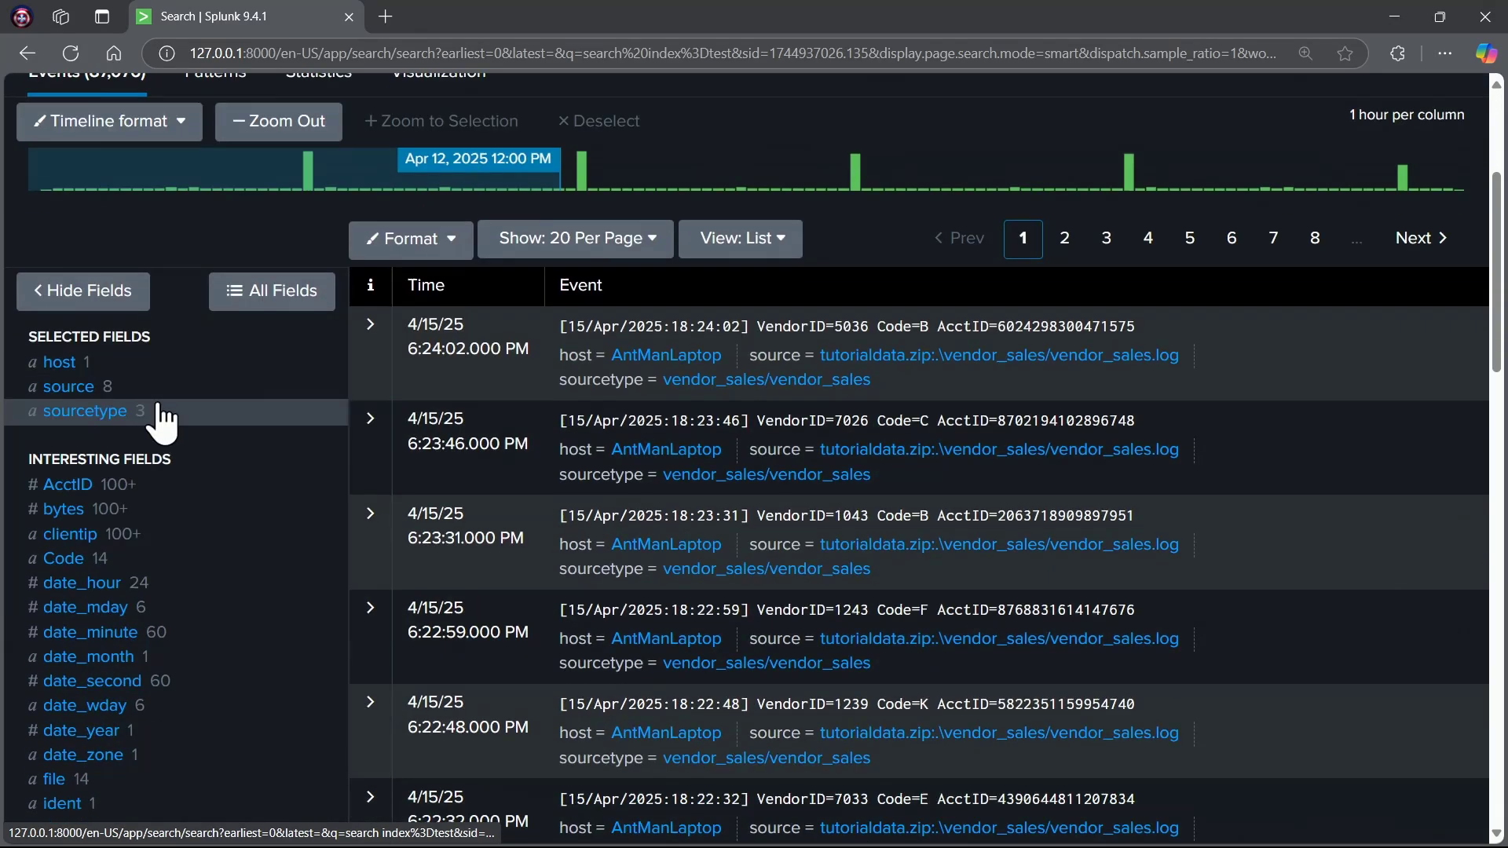
scroll(158, 421, up, 2)
scroll(175, 579, down, 8)
scroll(182, 581, down, 4)
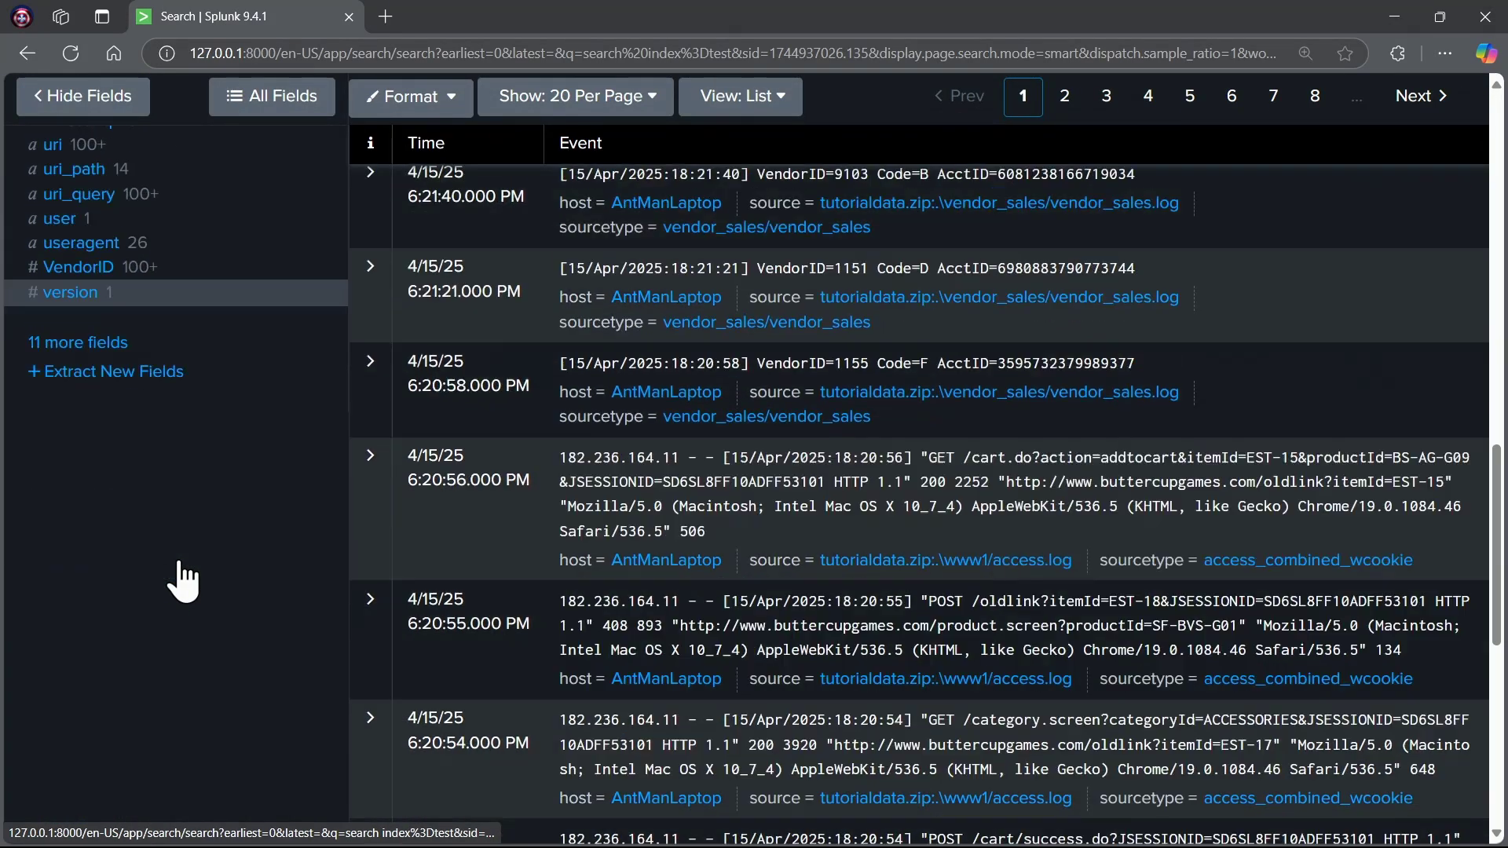
scroll(186, 577, up, 10)
scroll(180, 562, up, 5)
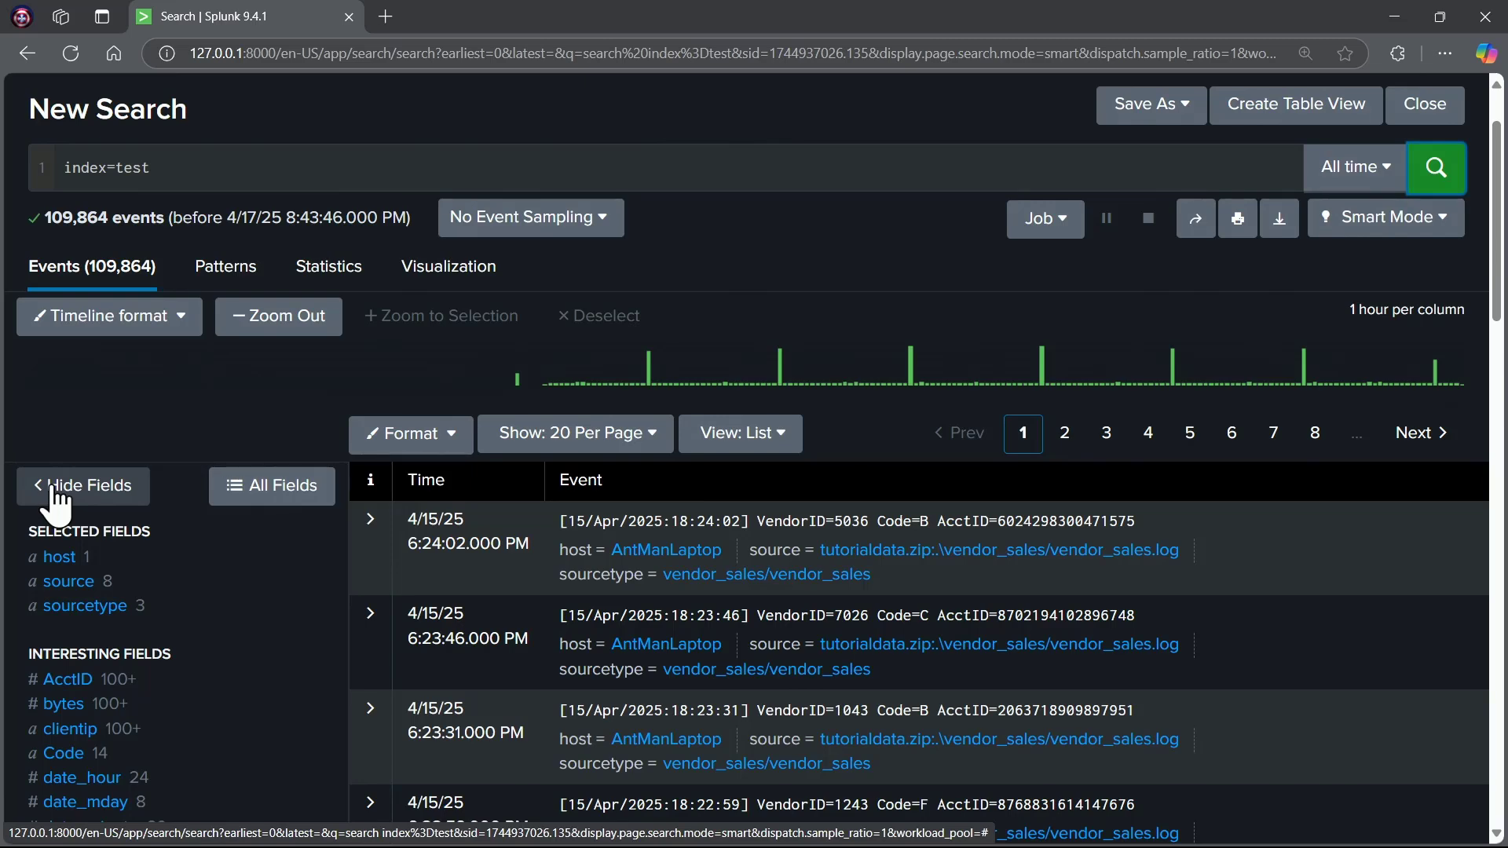
click(83, 485)
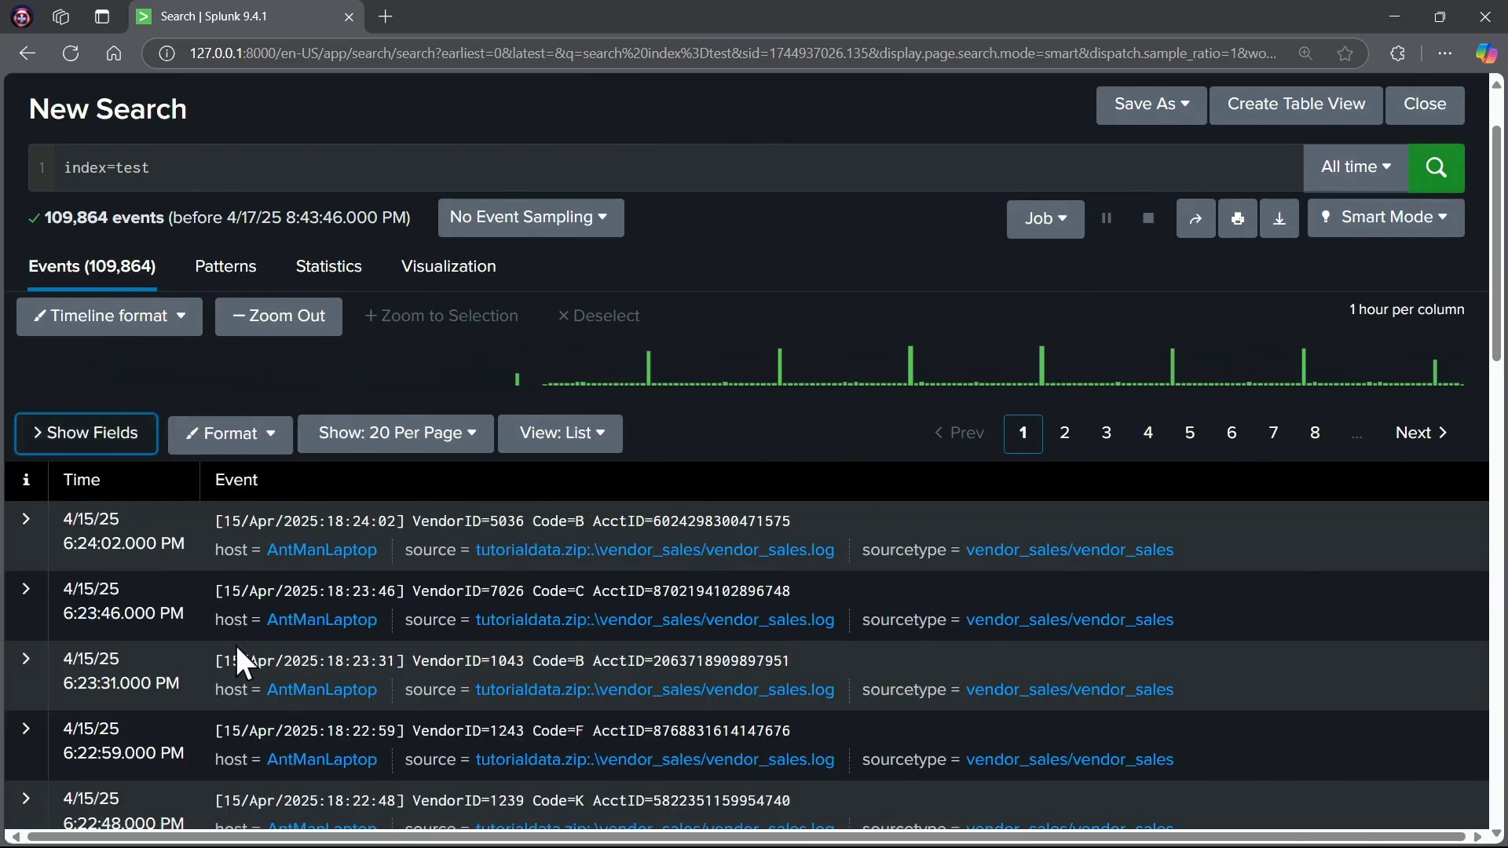
click(65, 434)
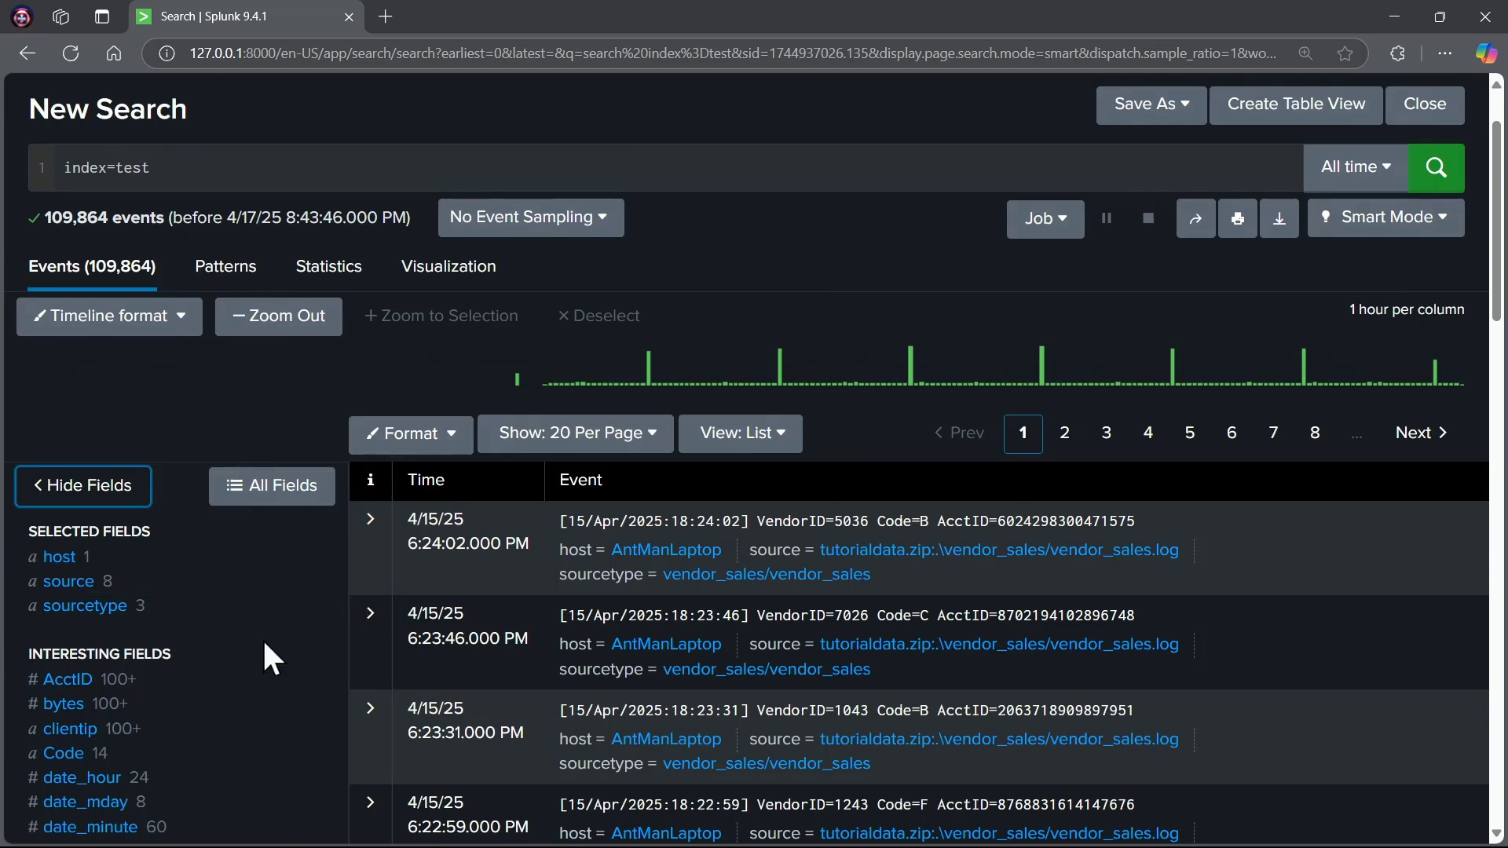
Step: Examine the raw vendor sales and web access events with their host, source and sourcetype values
scroll(267, 620, down, 1)
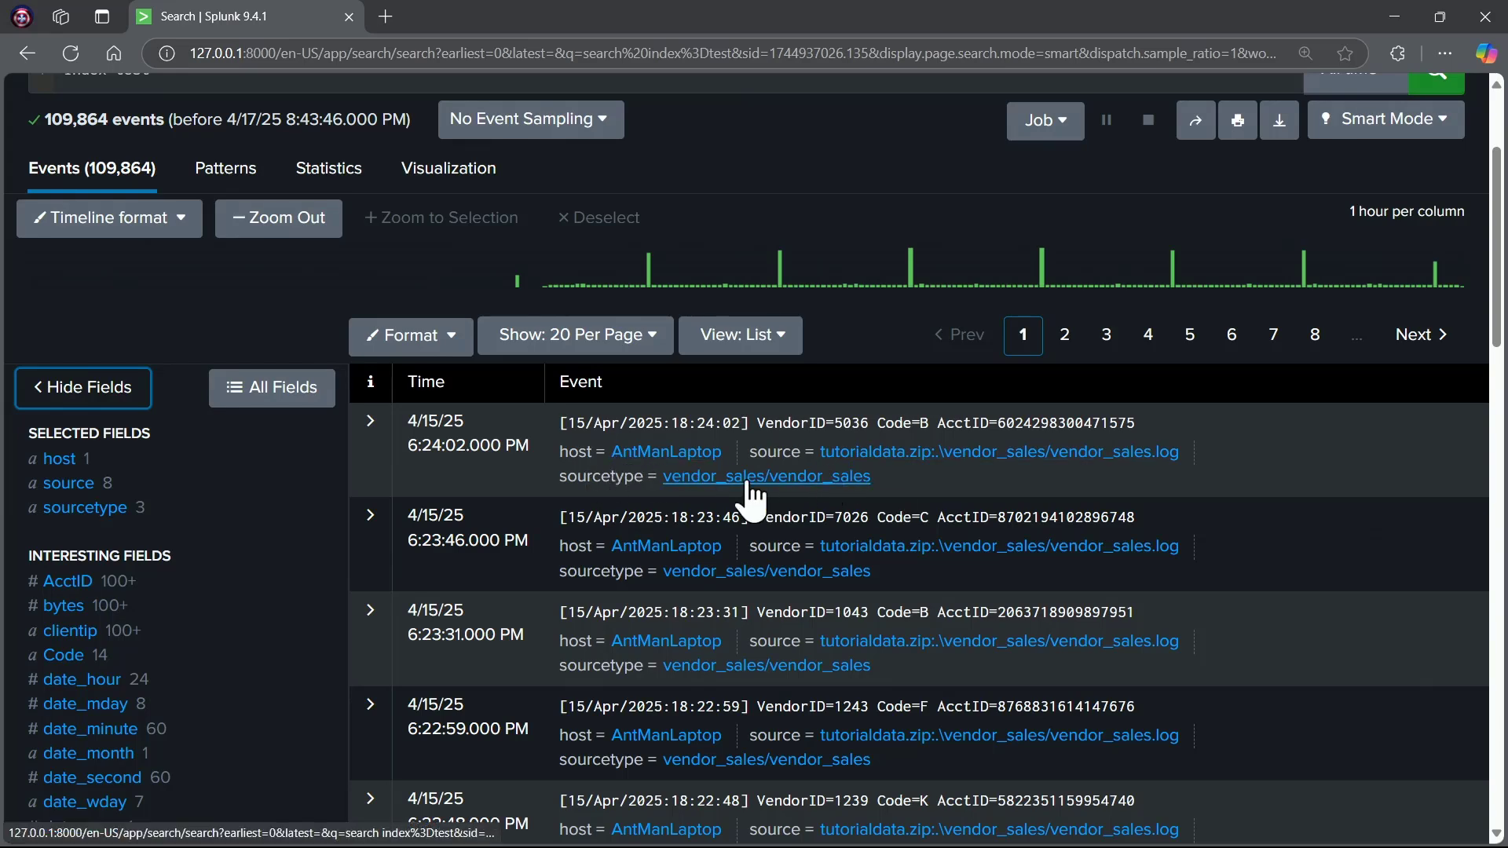
scroll(884, 563, down, 6)
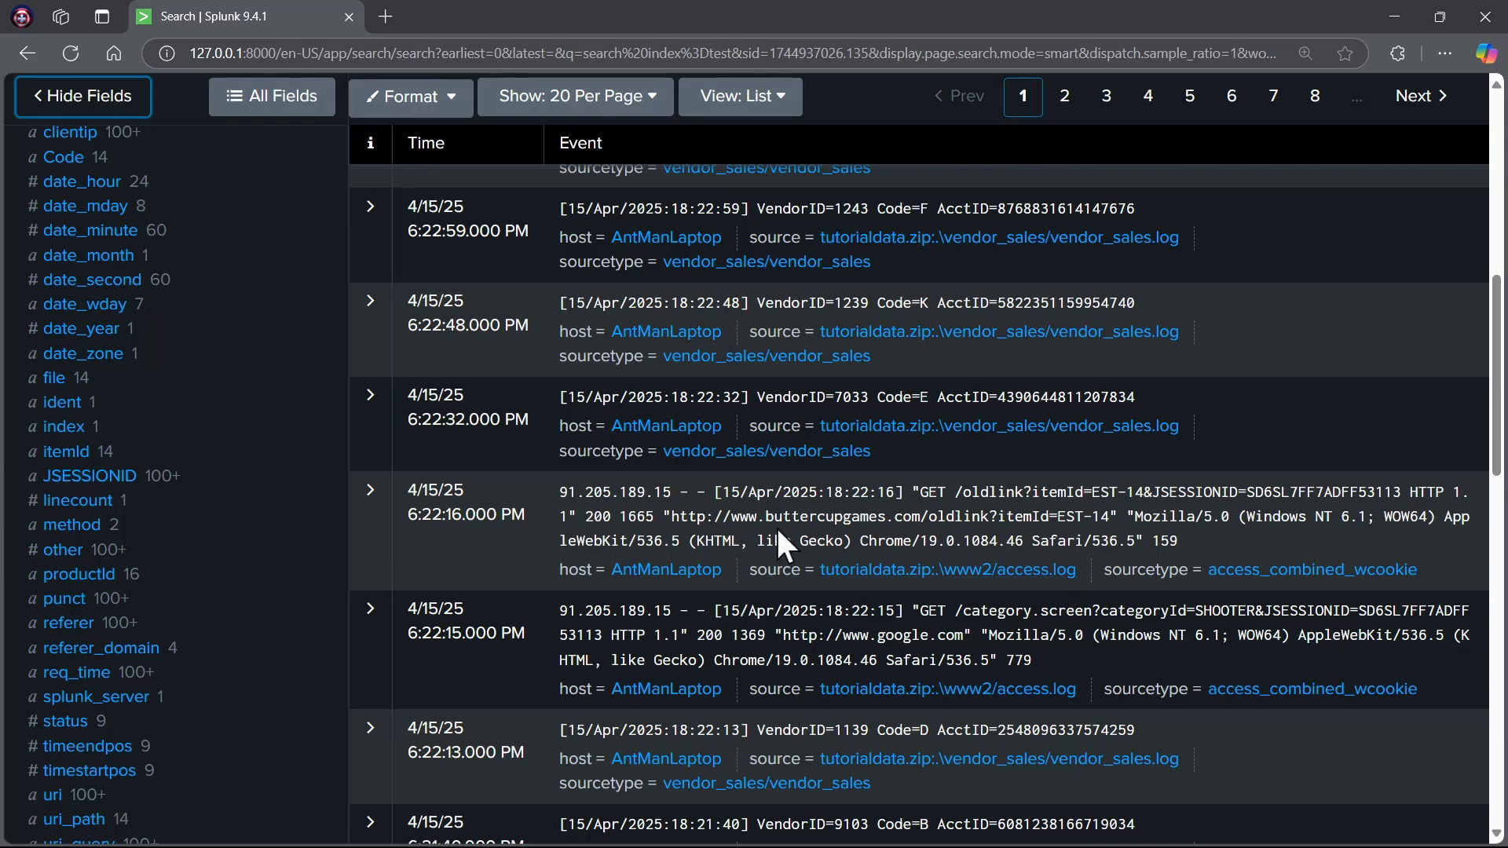
drag(672, 517, 721, 507)
click(750, 560)
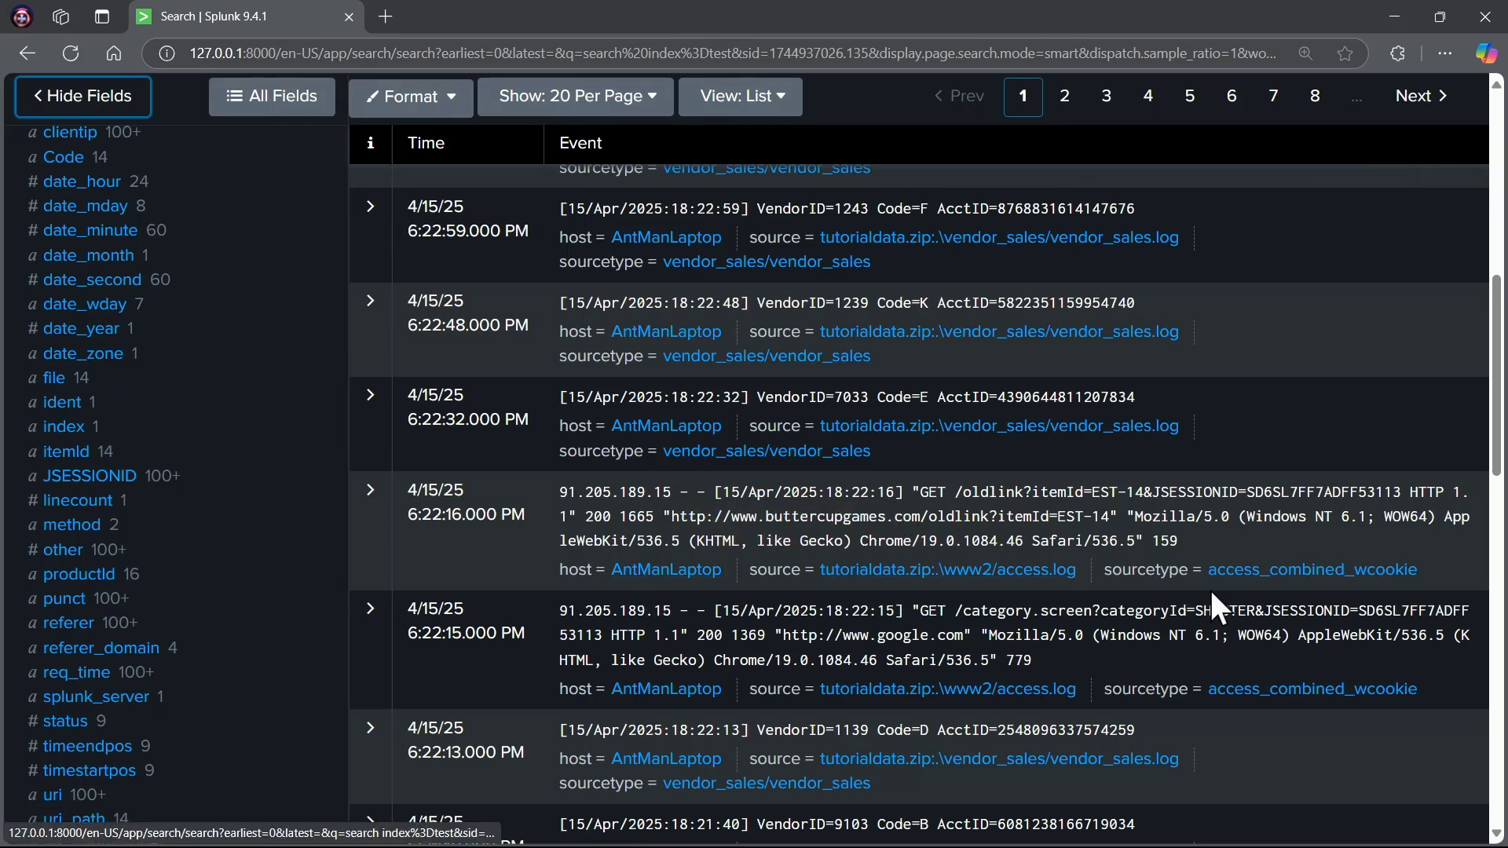
scroll(1099, 621, up, 5)
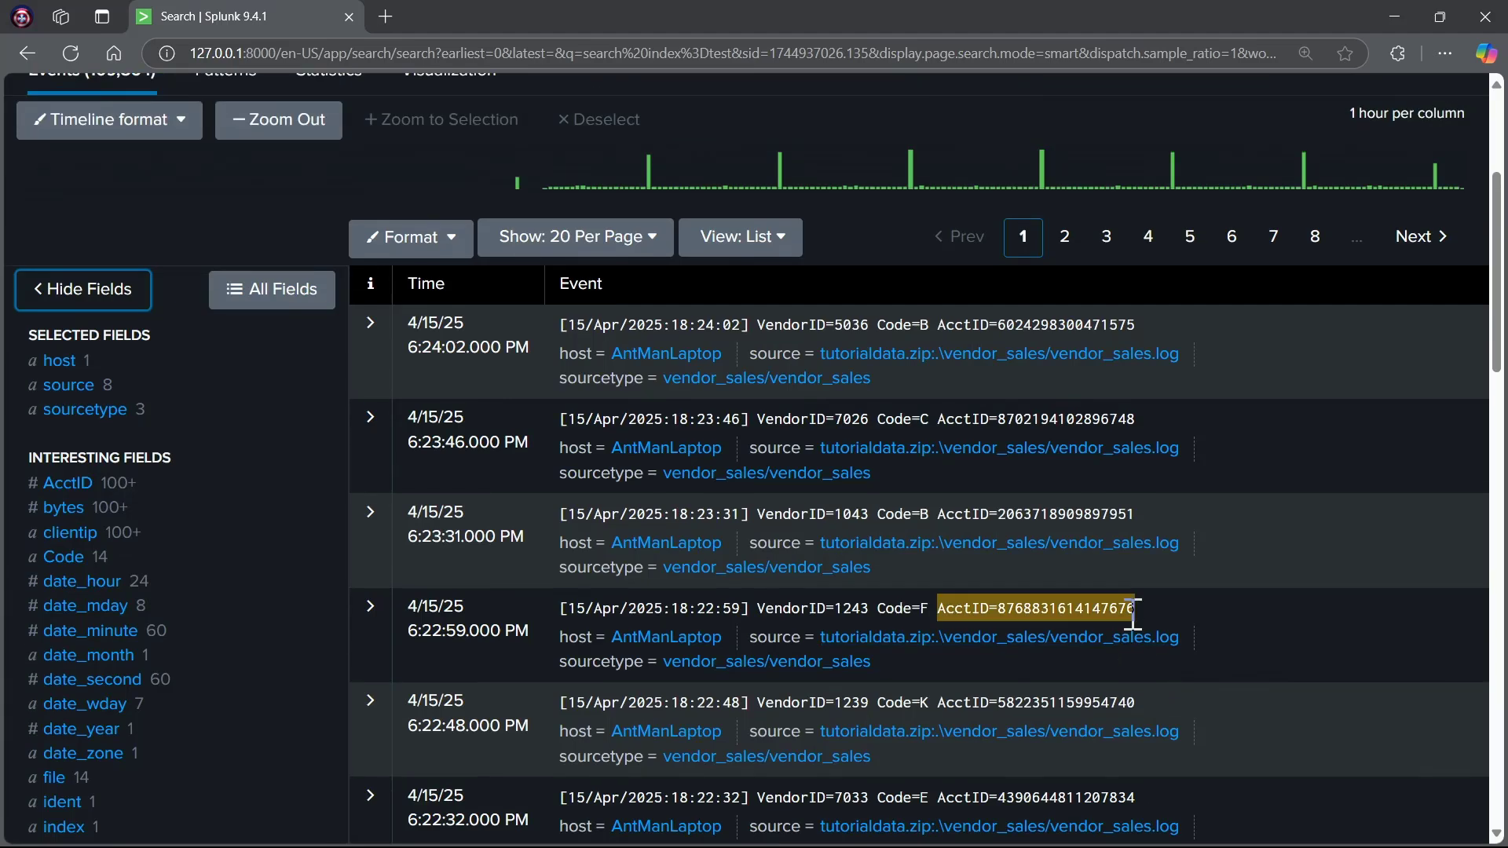
scroll(1115, 605, down, 3)
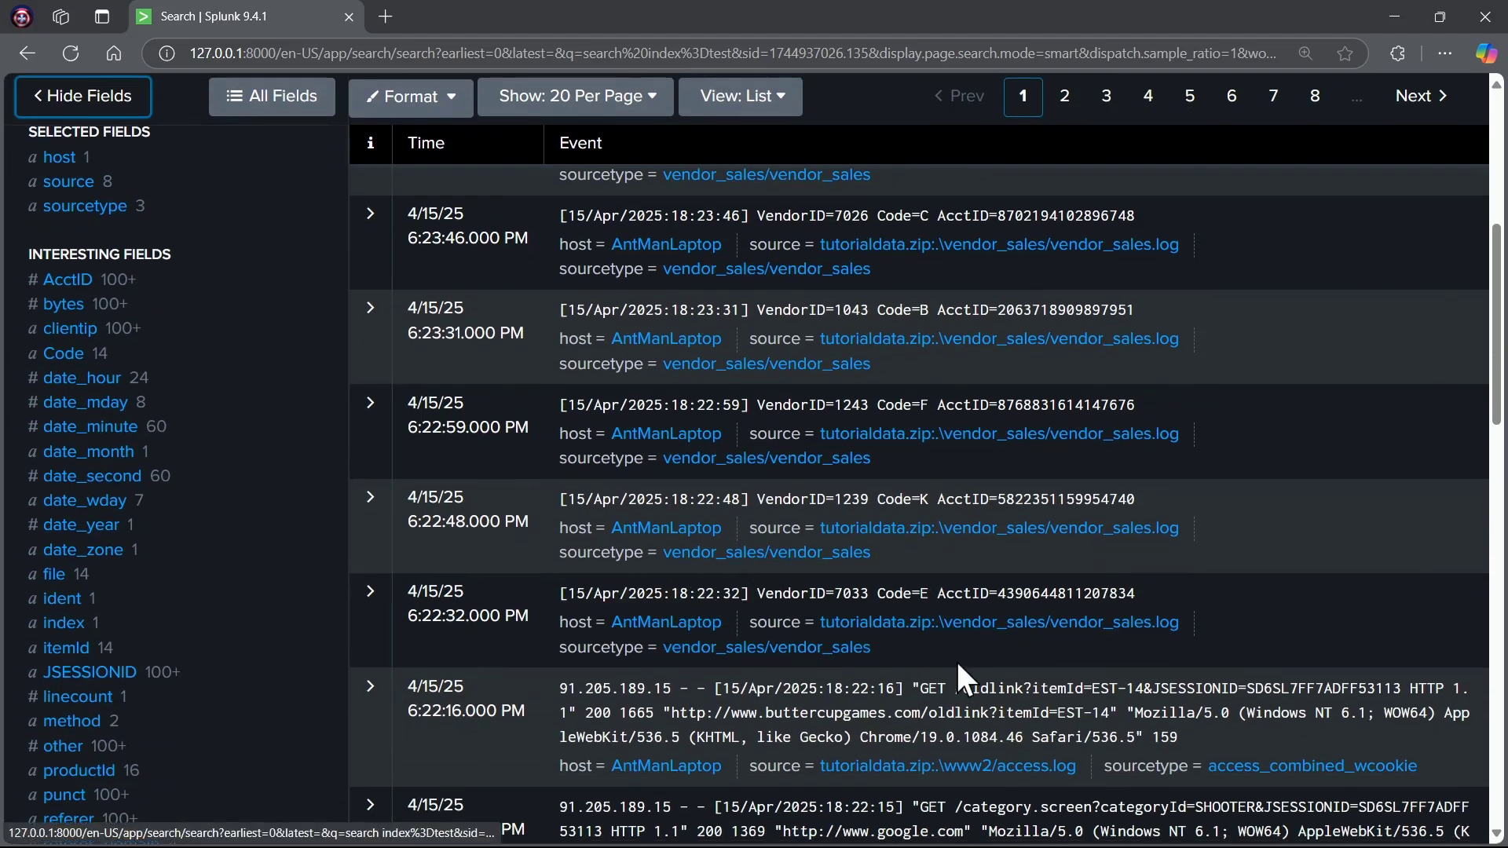
scroll(958, 661, down, 1)
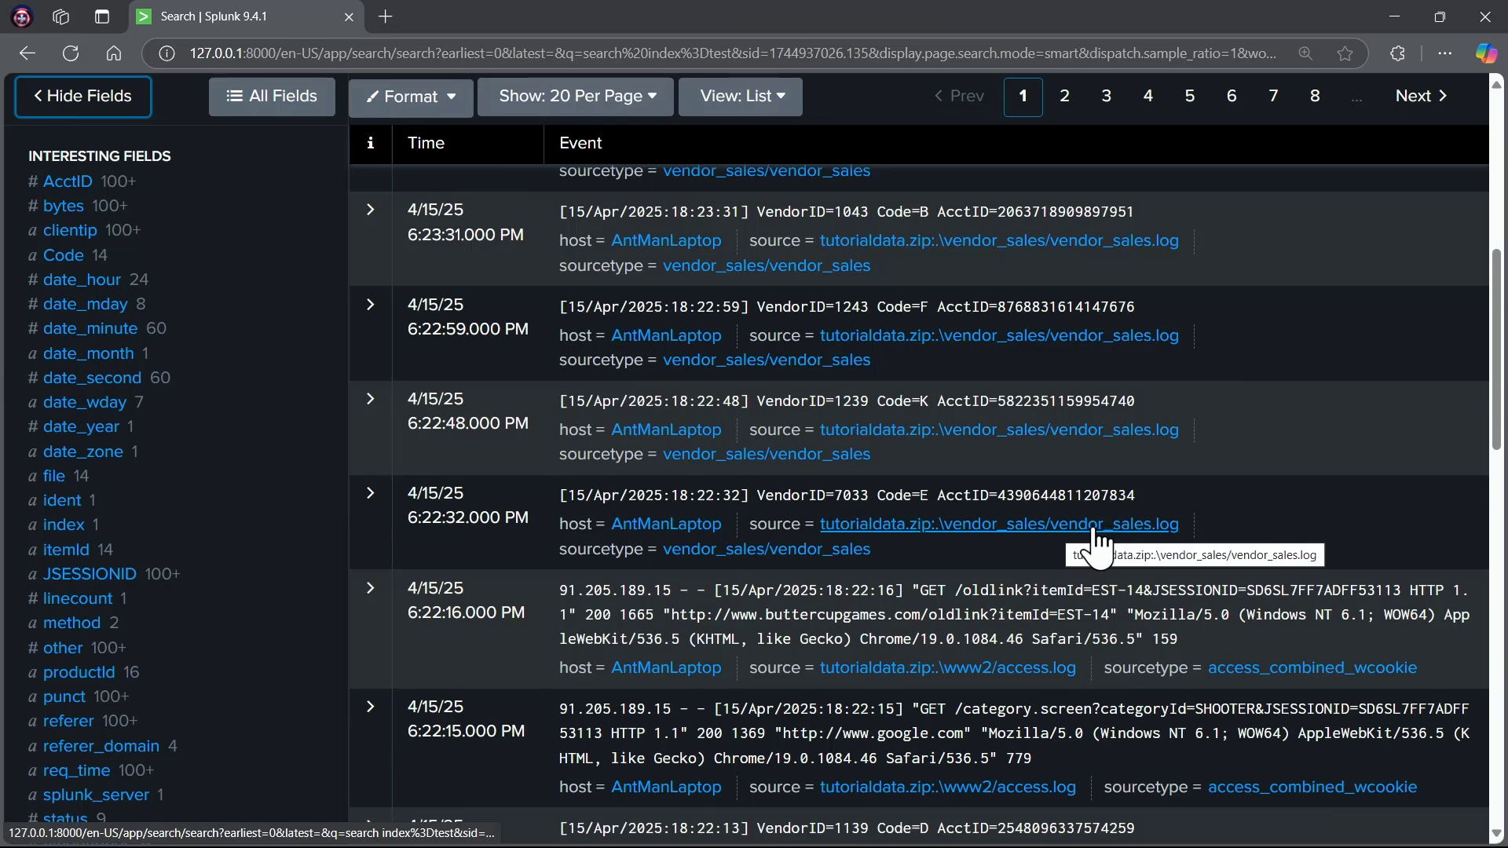
Step: Narrow the search to the vendor_sales.log source from an event's source value, and return to the index=test results
click(1070, 526)
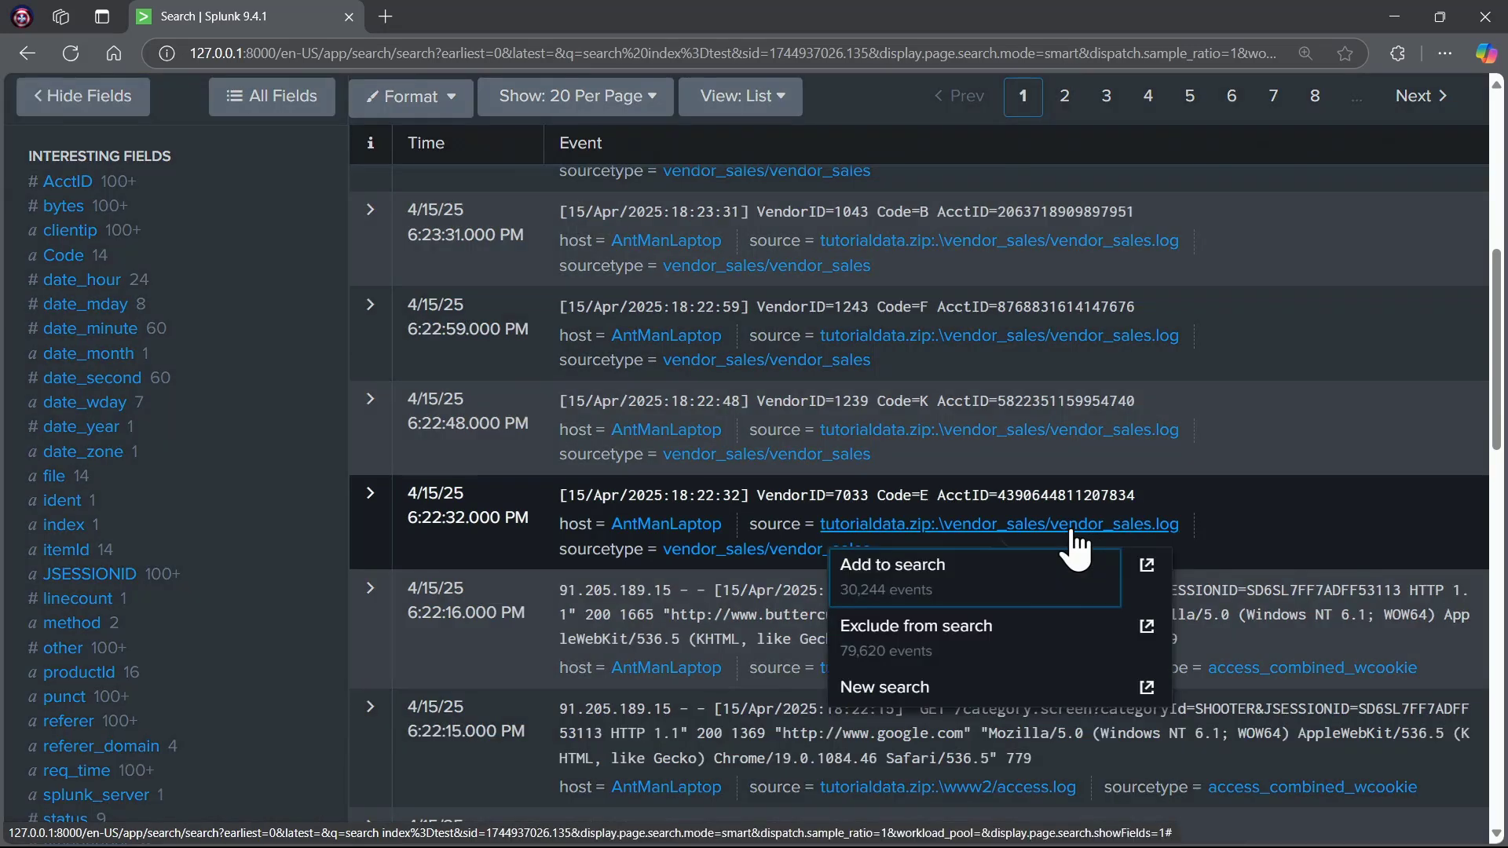
click(1005, 566)
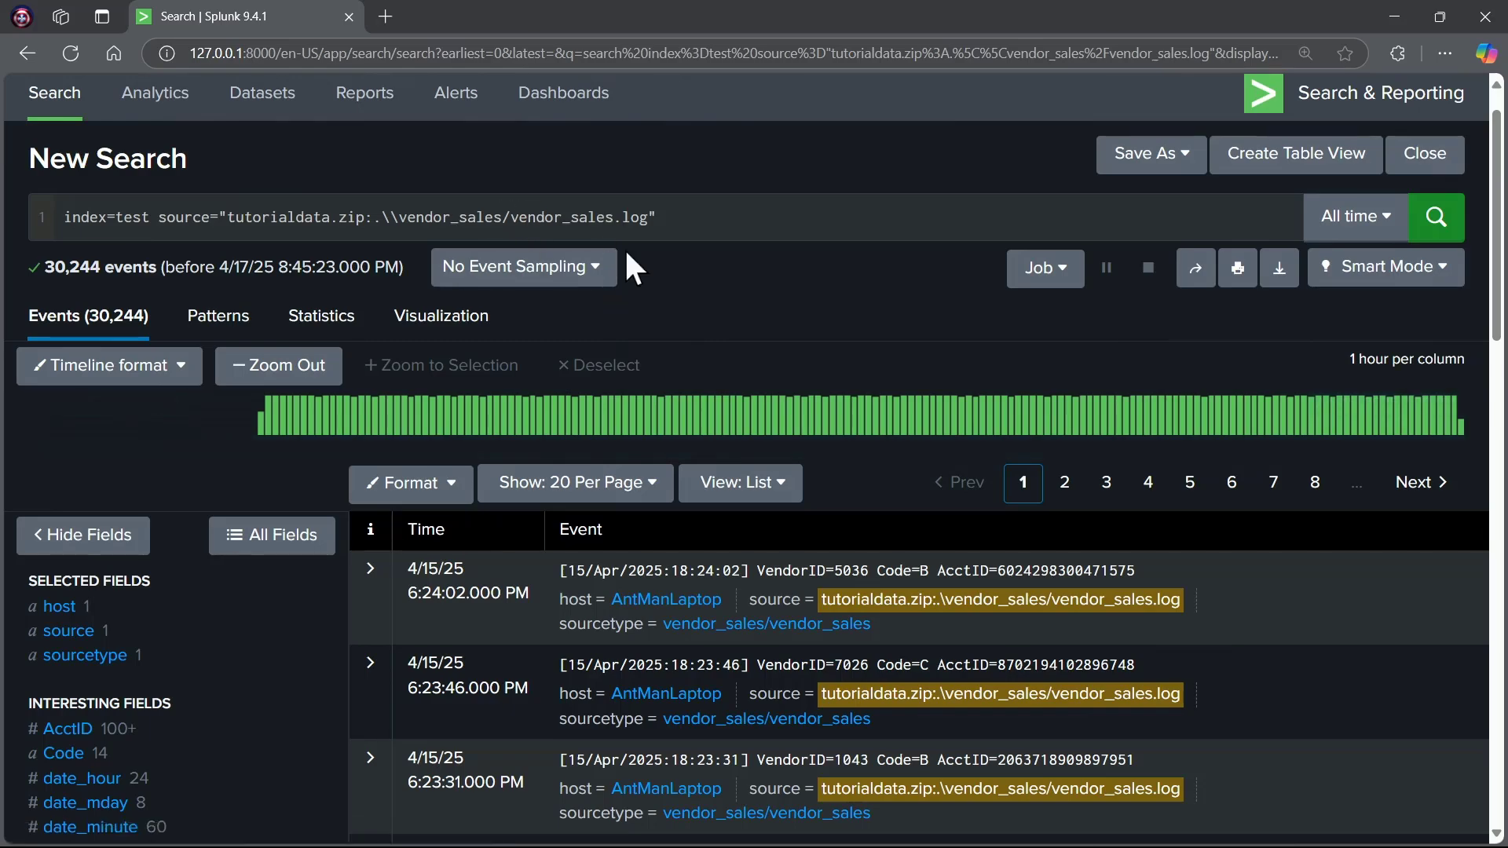
scroll(954, 617, down, 1)
scroll(954, 617, down, 5)
scroll(954, 616, up, 6)
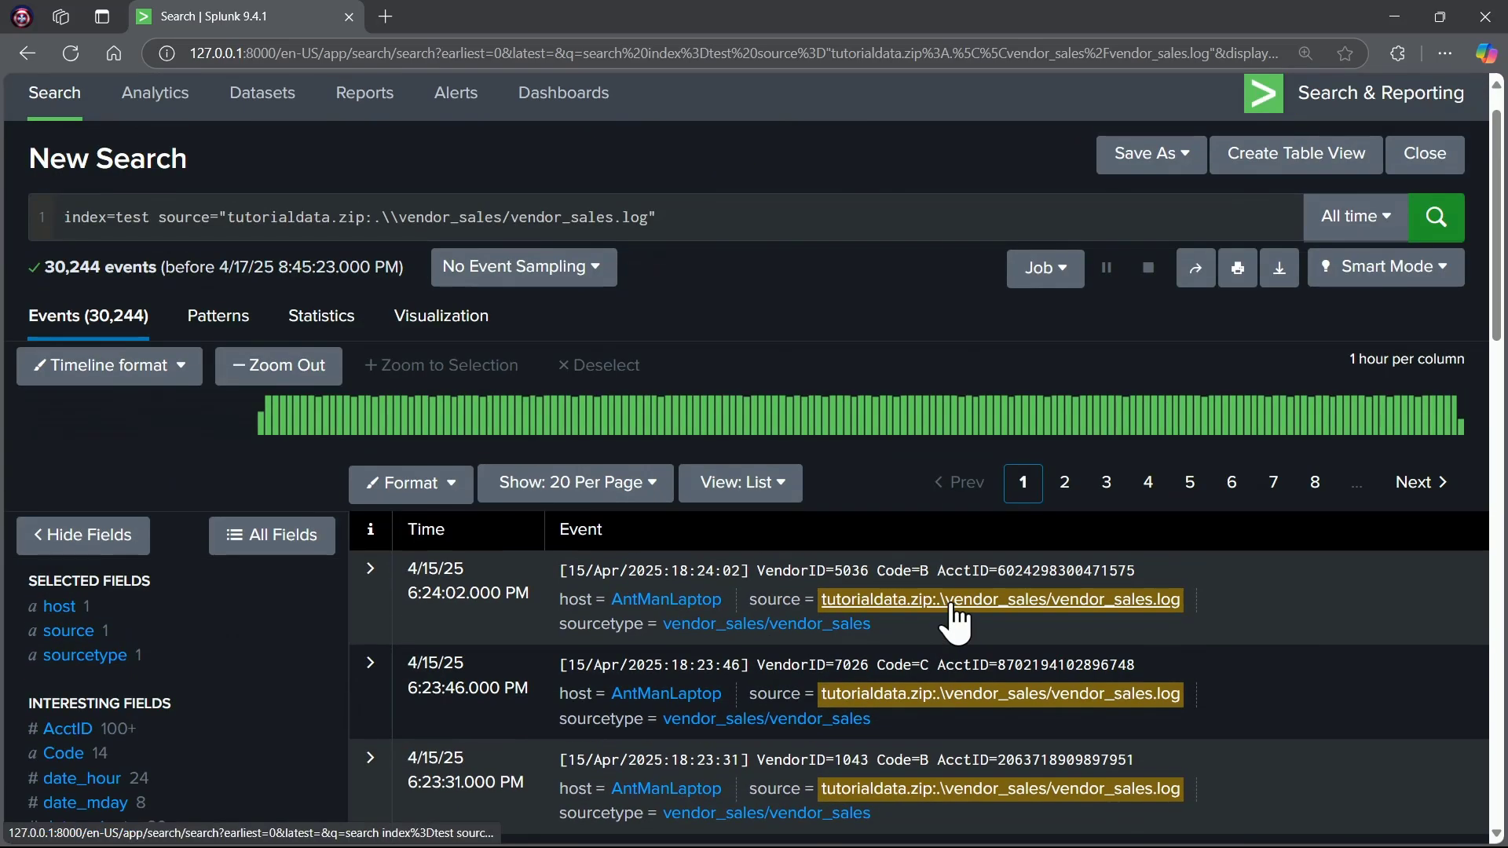
click(30, 55)
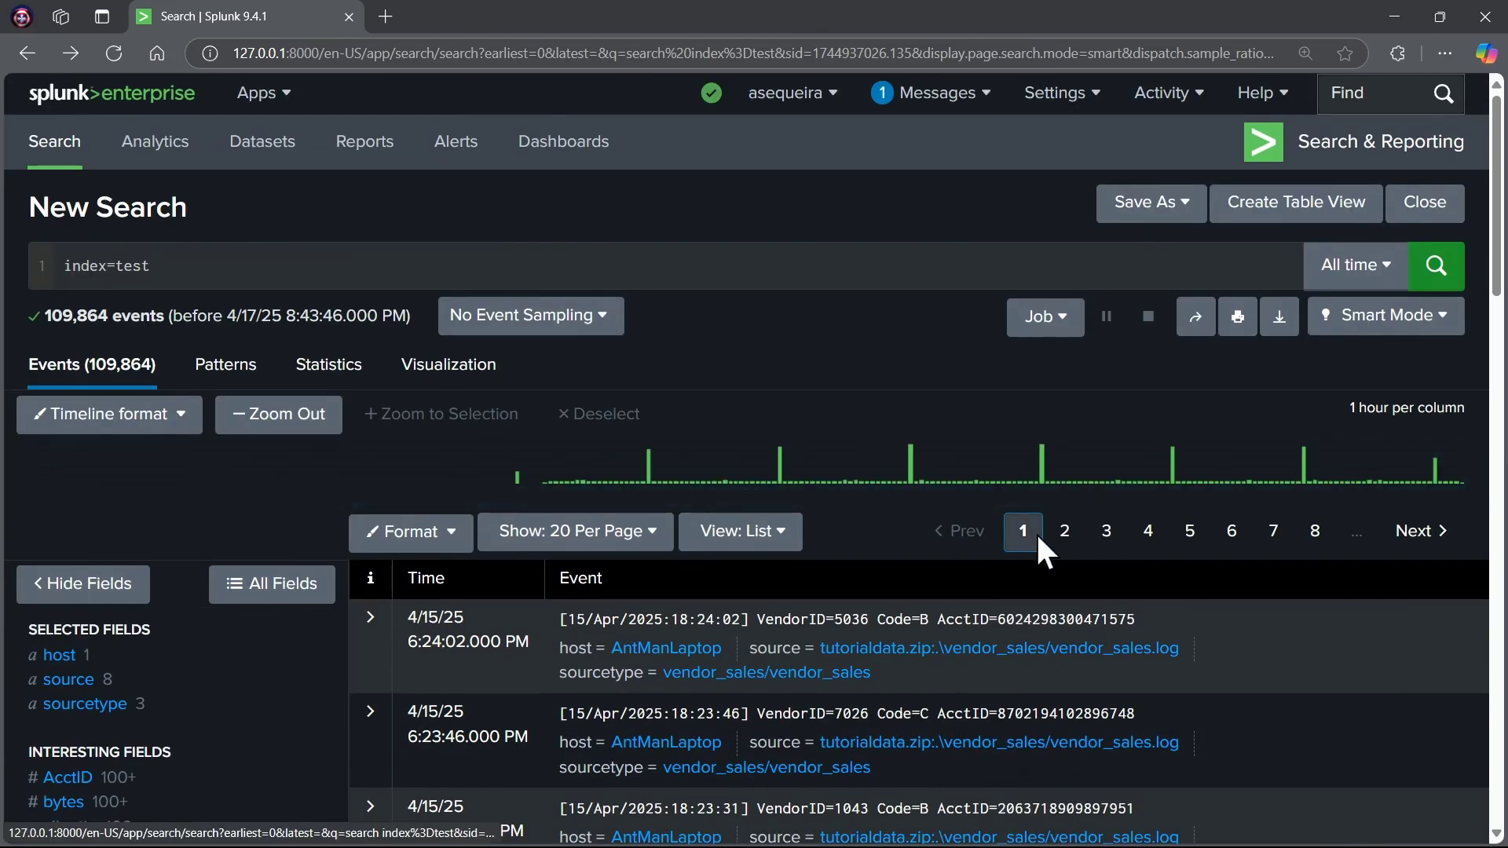
Step: Examine the selected and interesting fields of the index=test results, including their type symbols and distinct value counts
scroll(1025, 518, down, 5)
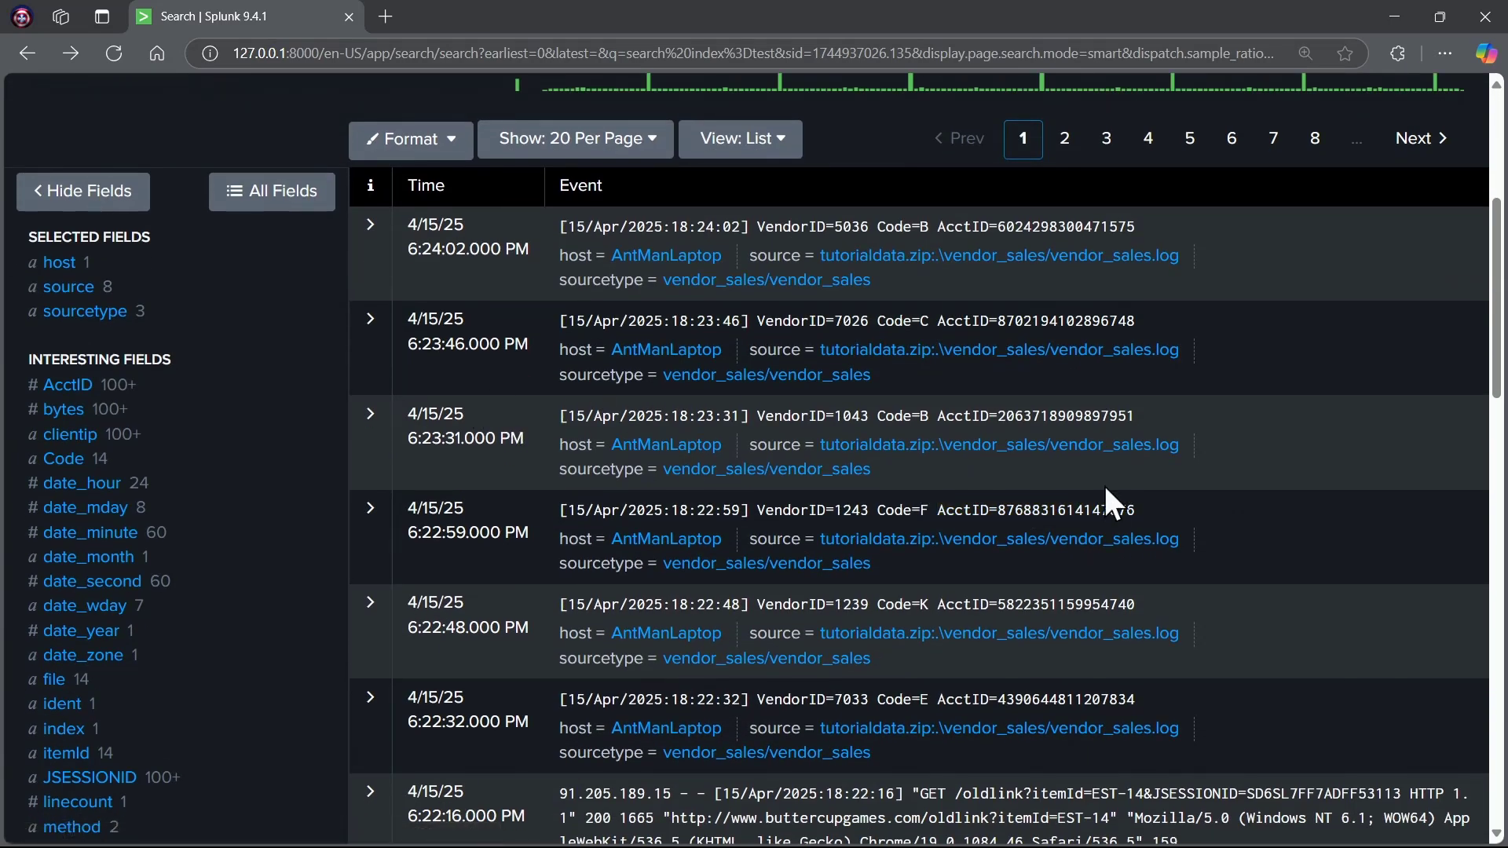
scroll(1053, 487, up, 2)
scroll(121, 448, down, 1)
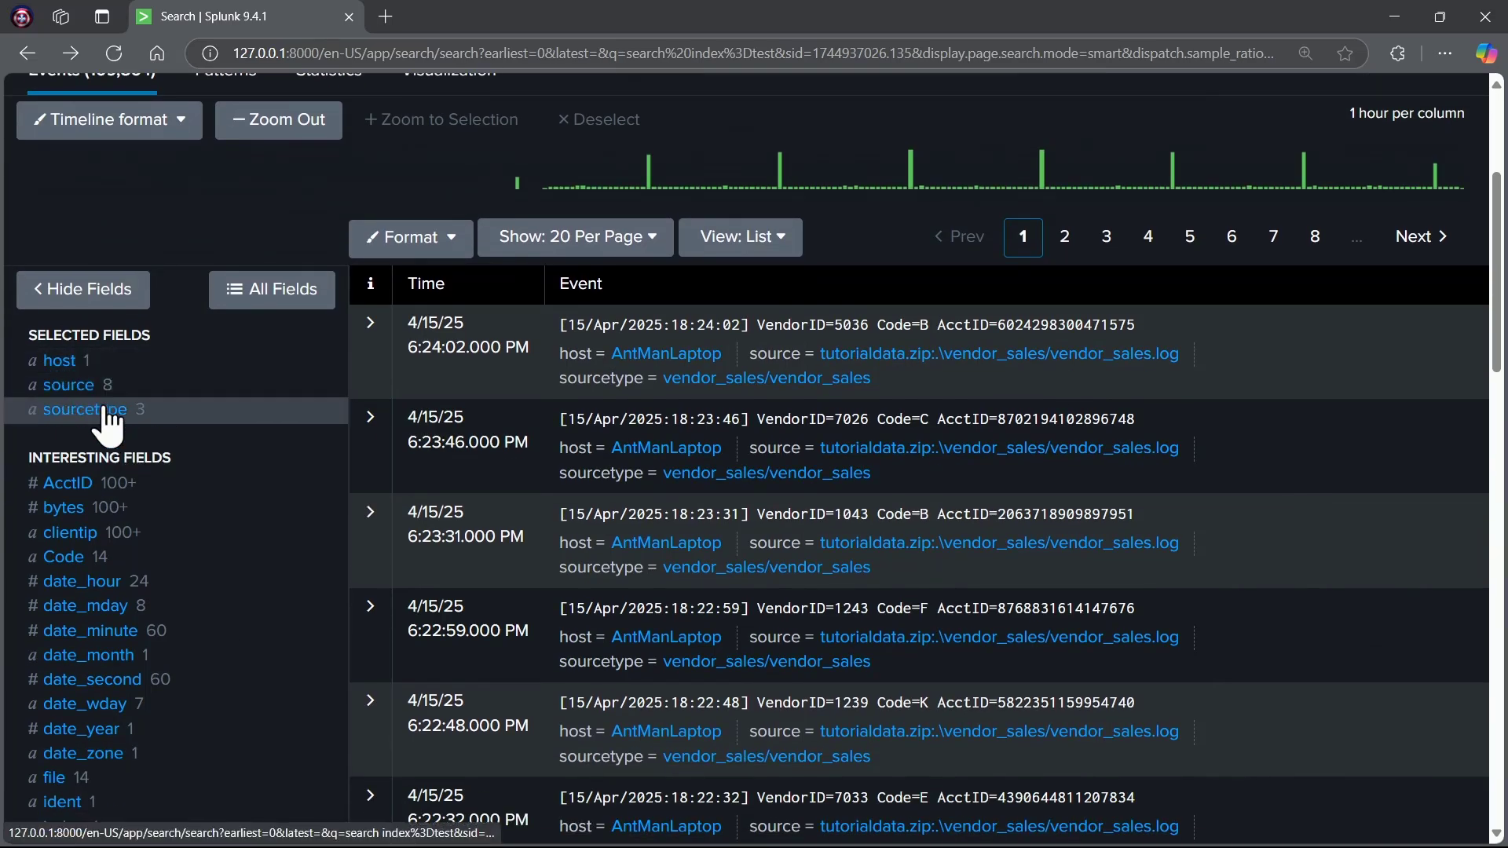
scroll(236, 464, up, 1)
scroll(229, 380, down, 2)
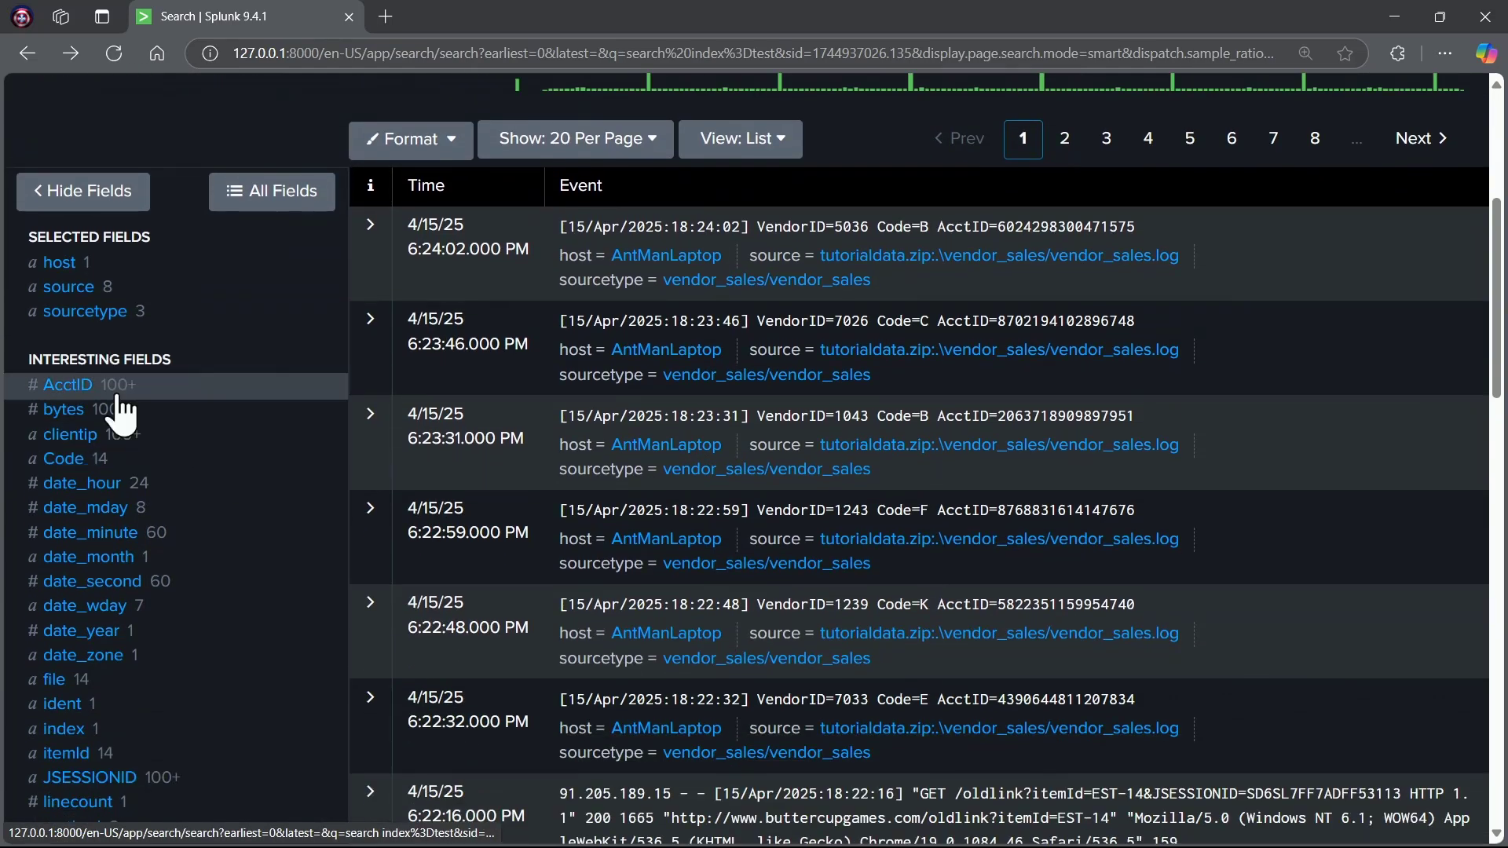
scroll(94, 487, down, 1)
scroll(162, 581, down, 4)
scroll(118, 579, up, 5)
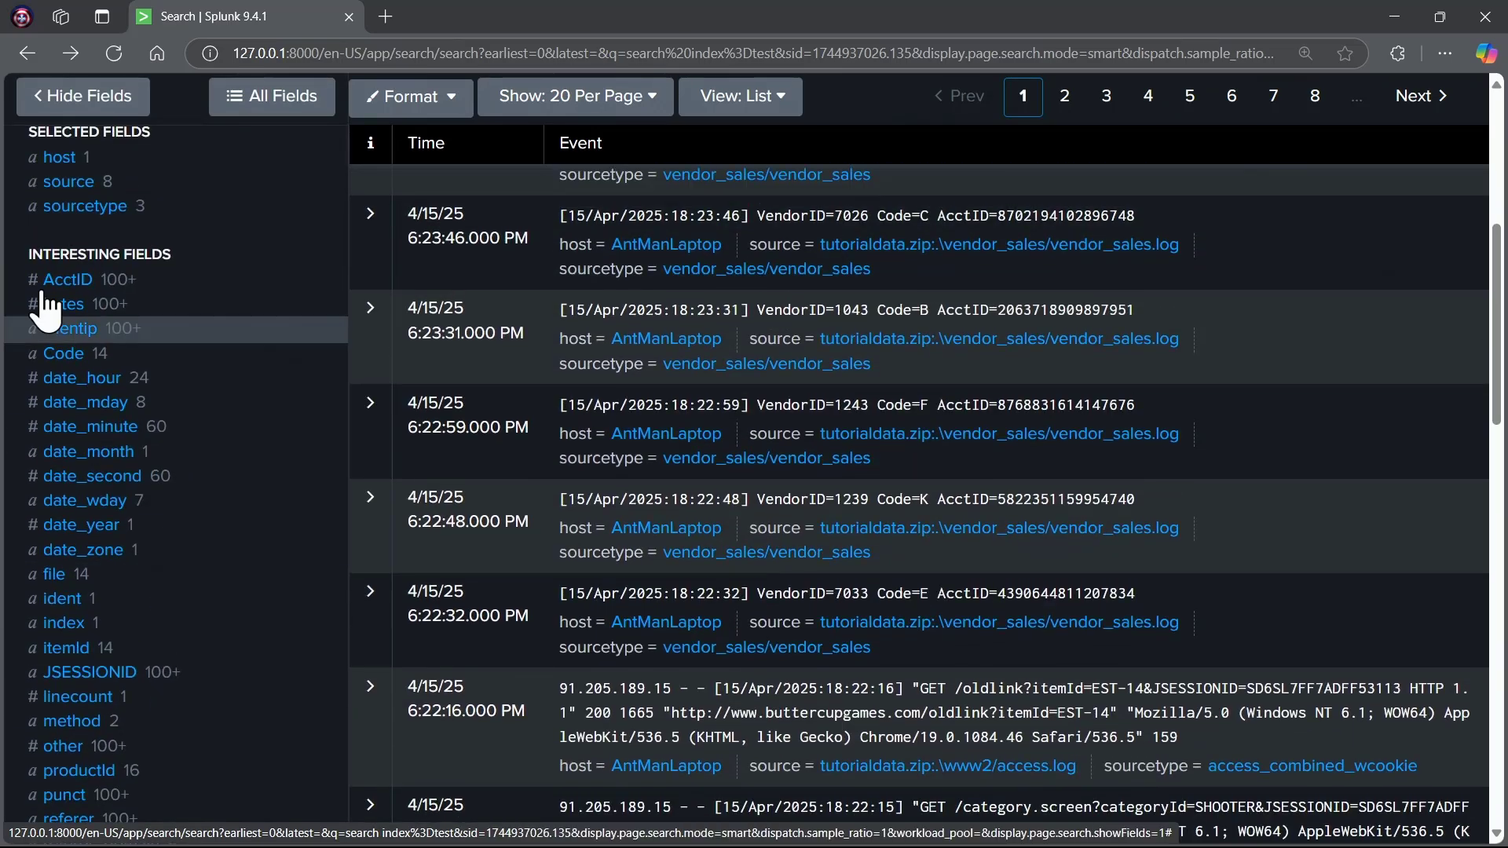
scroll(228, 497, up, 1)
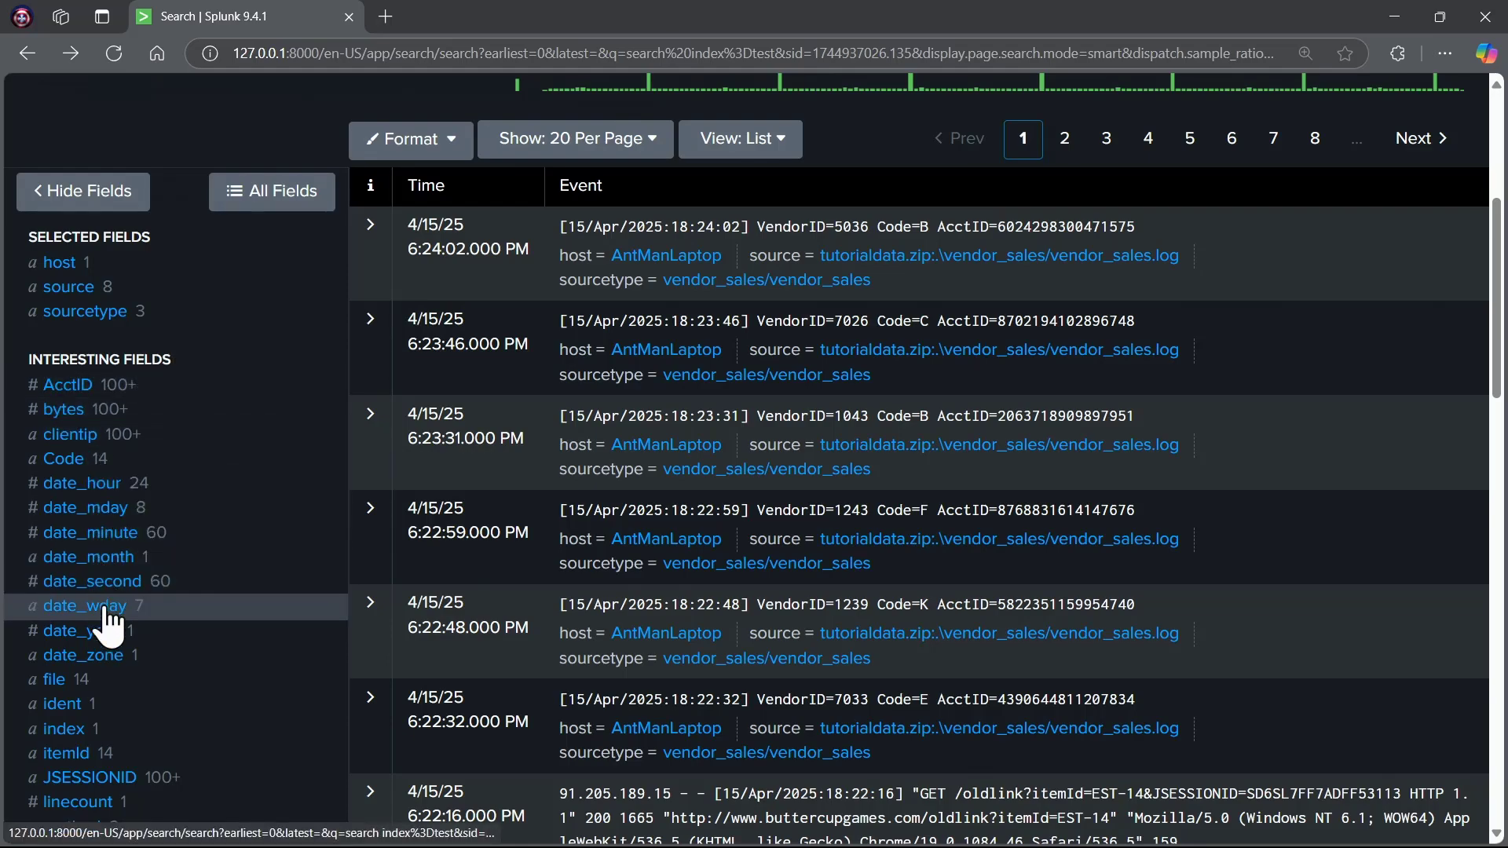
scroll(111, 431, down, 6)
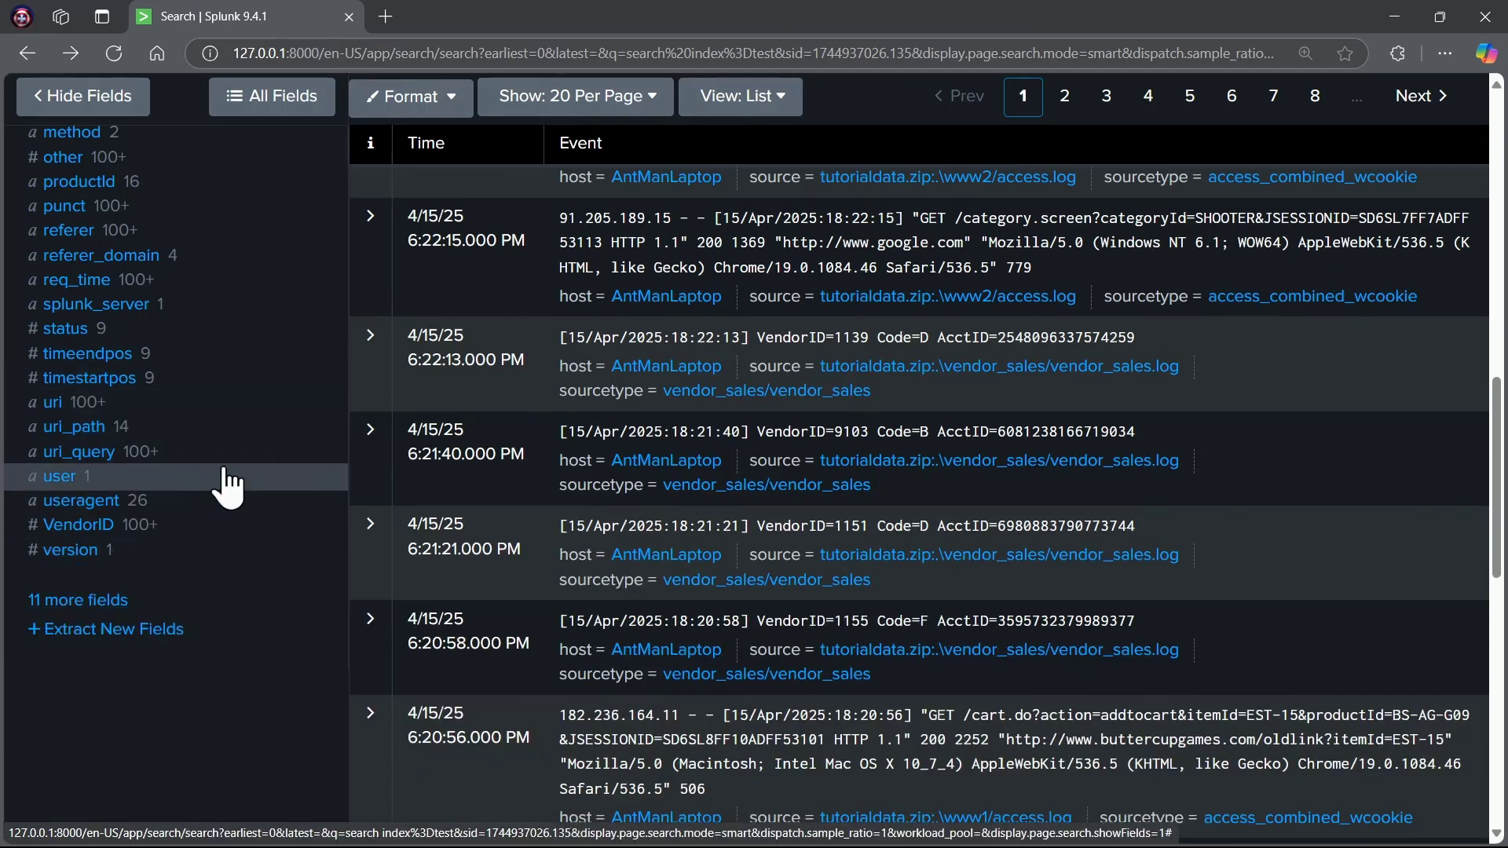
scroll(130, 530, up, 5)
scroll(148, 439, up, 4)
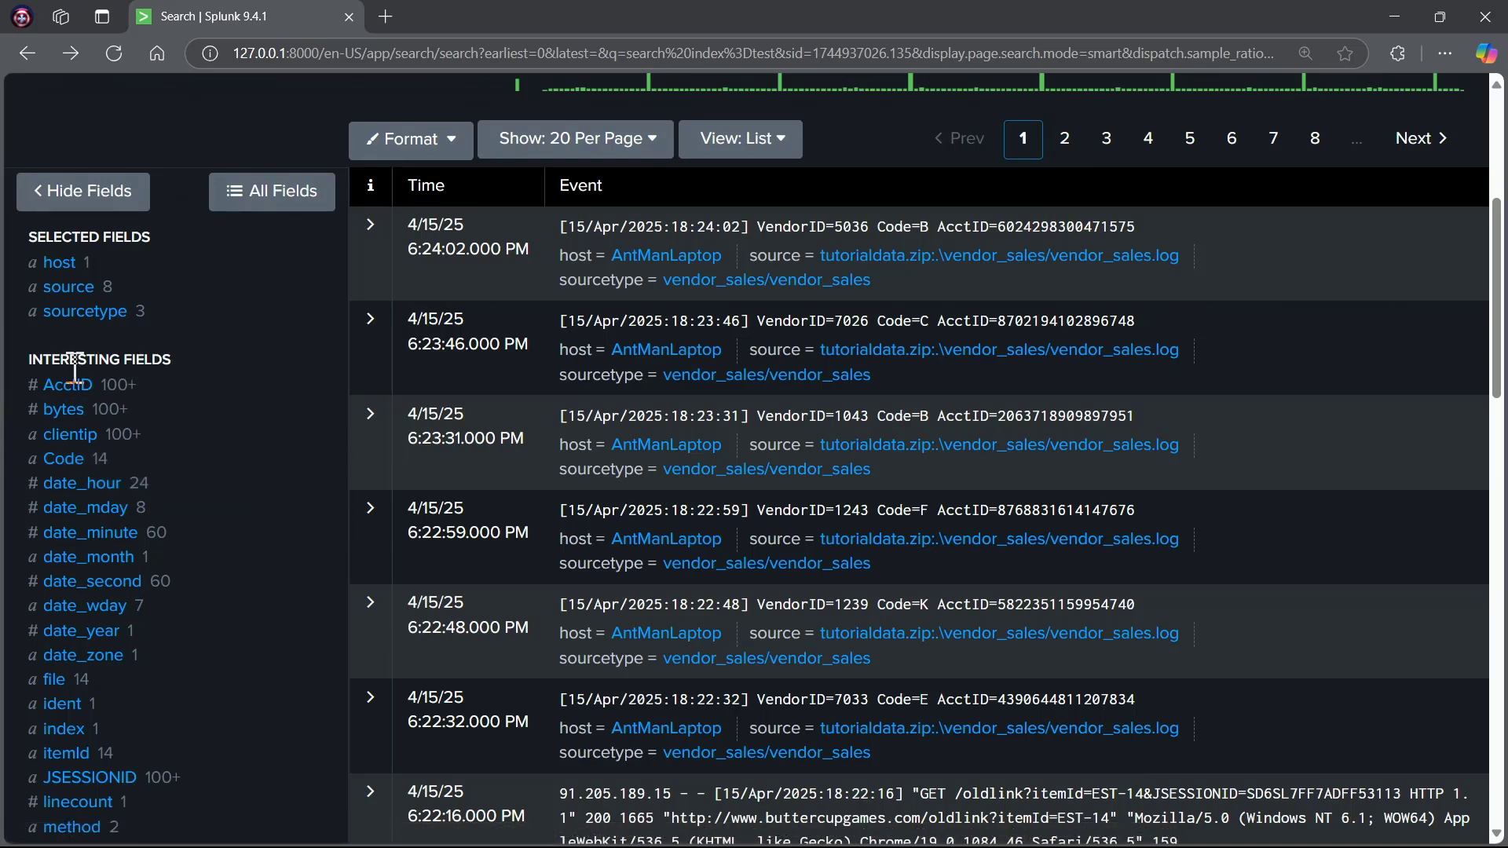
scroll(102, 377, down, 6)
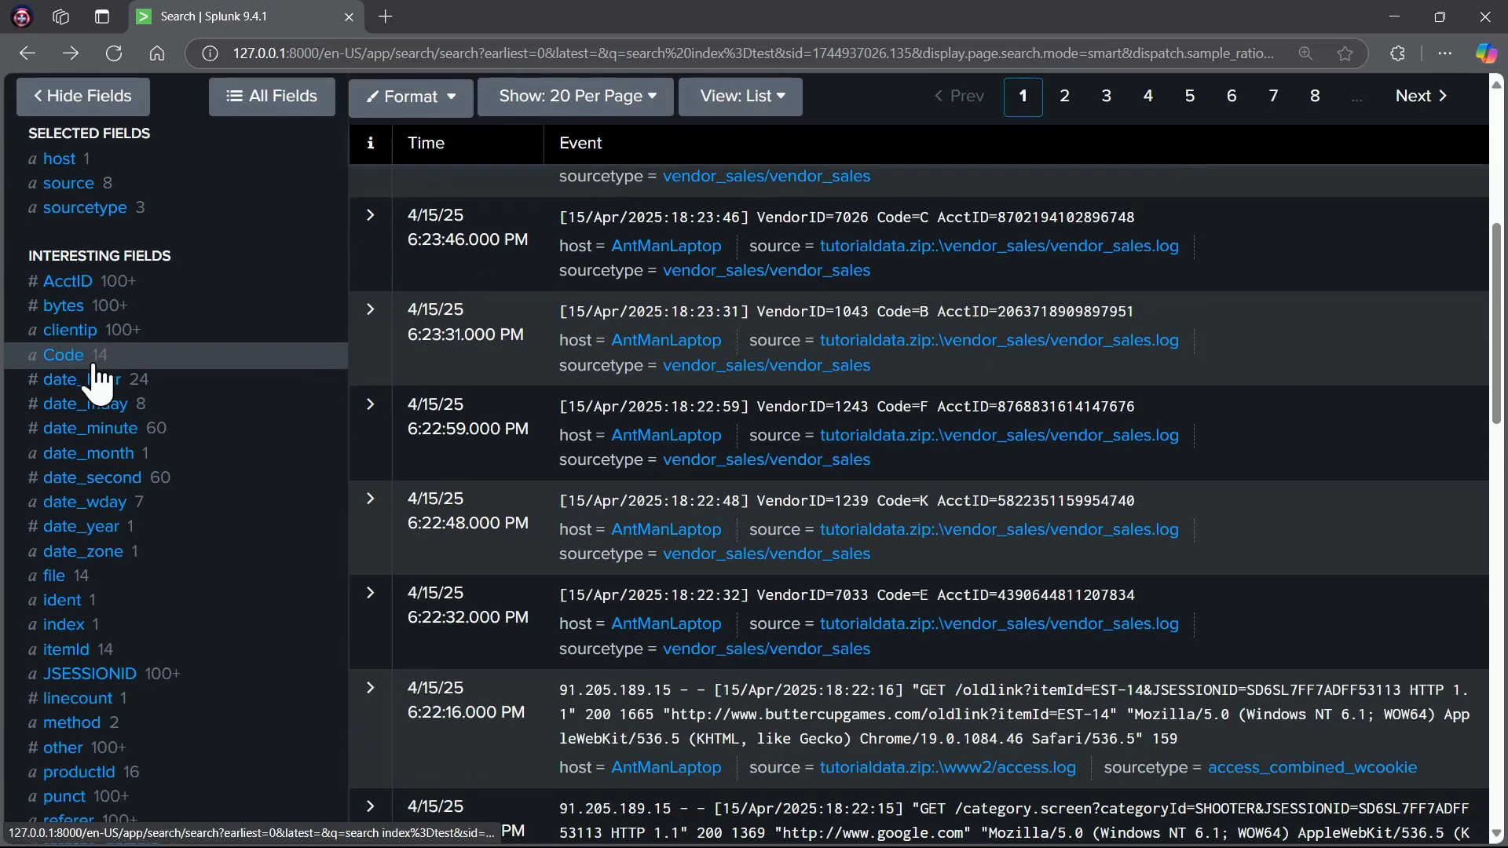
scroll(135, 651, up, 9)
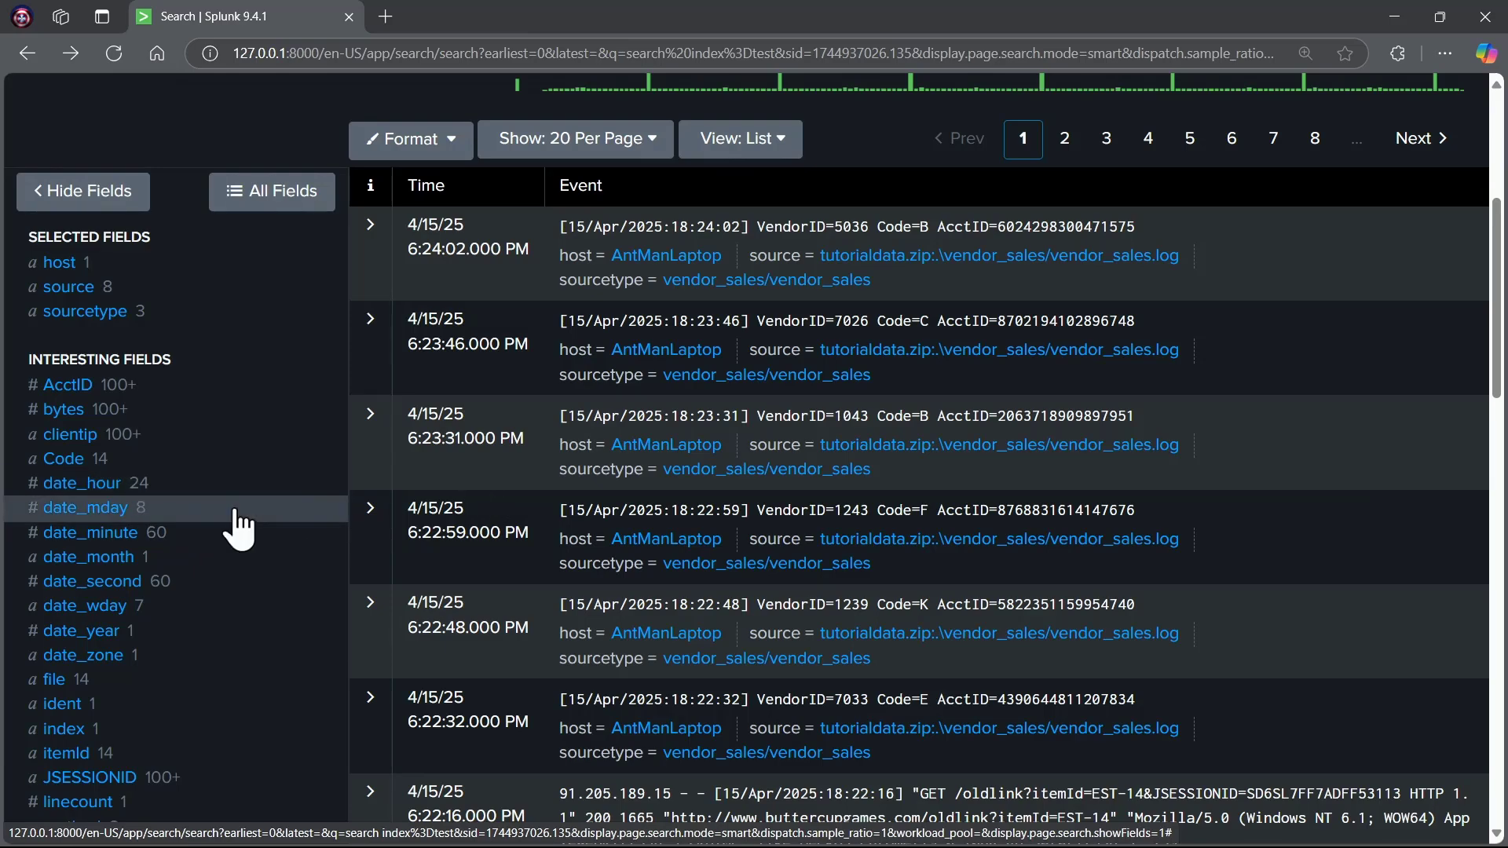
scroll(235, 514, down, 10)
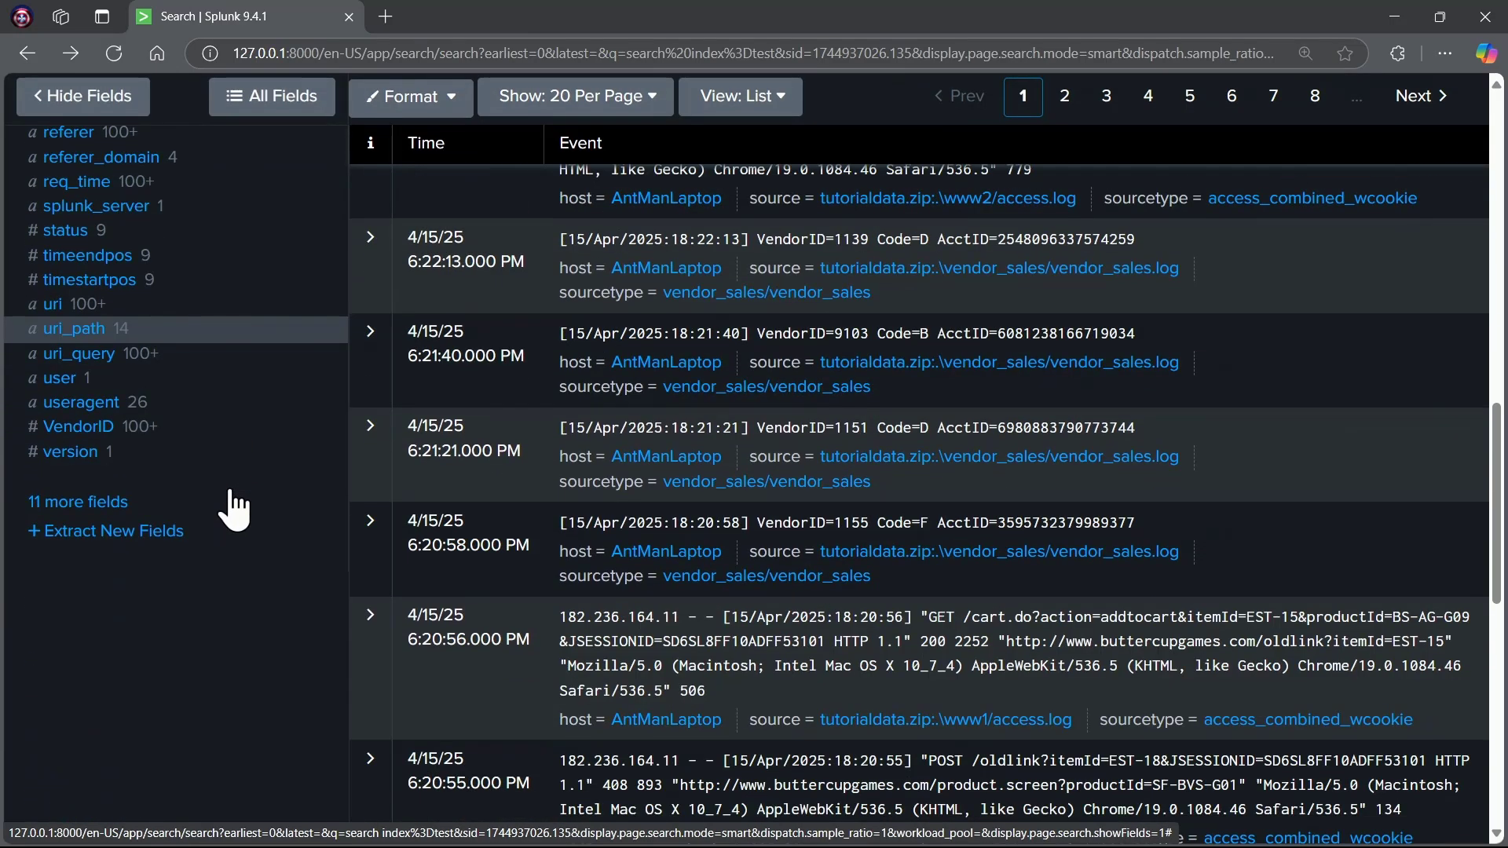
Step: Open the complete list of additional fields and look through their value counts, event coverage and types
click(128, 507)
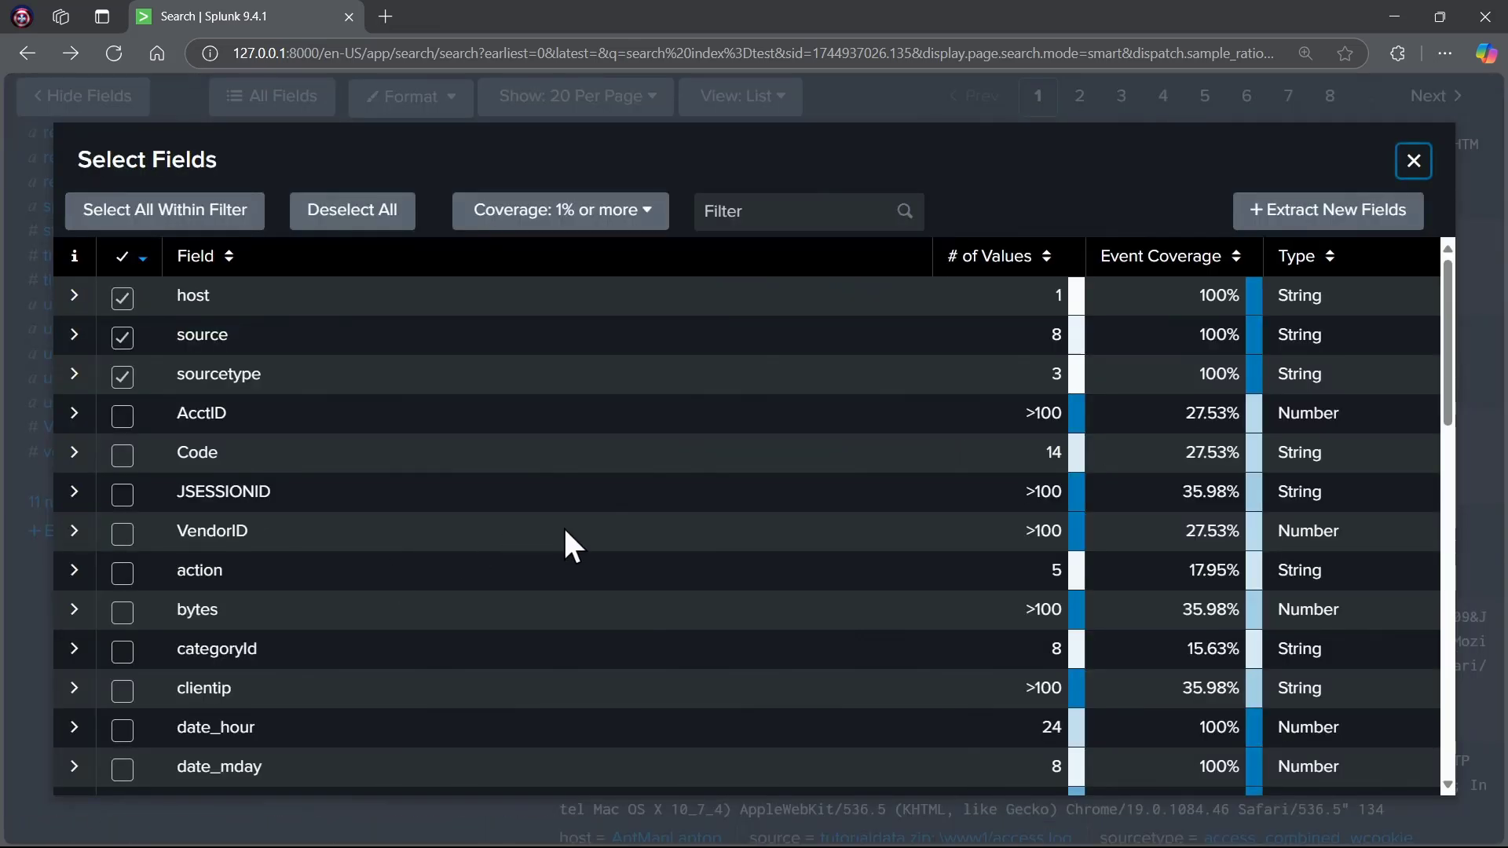
scroll(564, 530, down, 15)
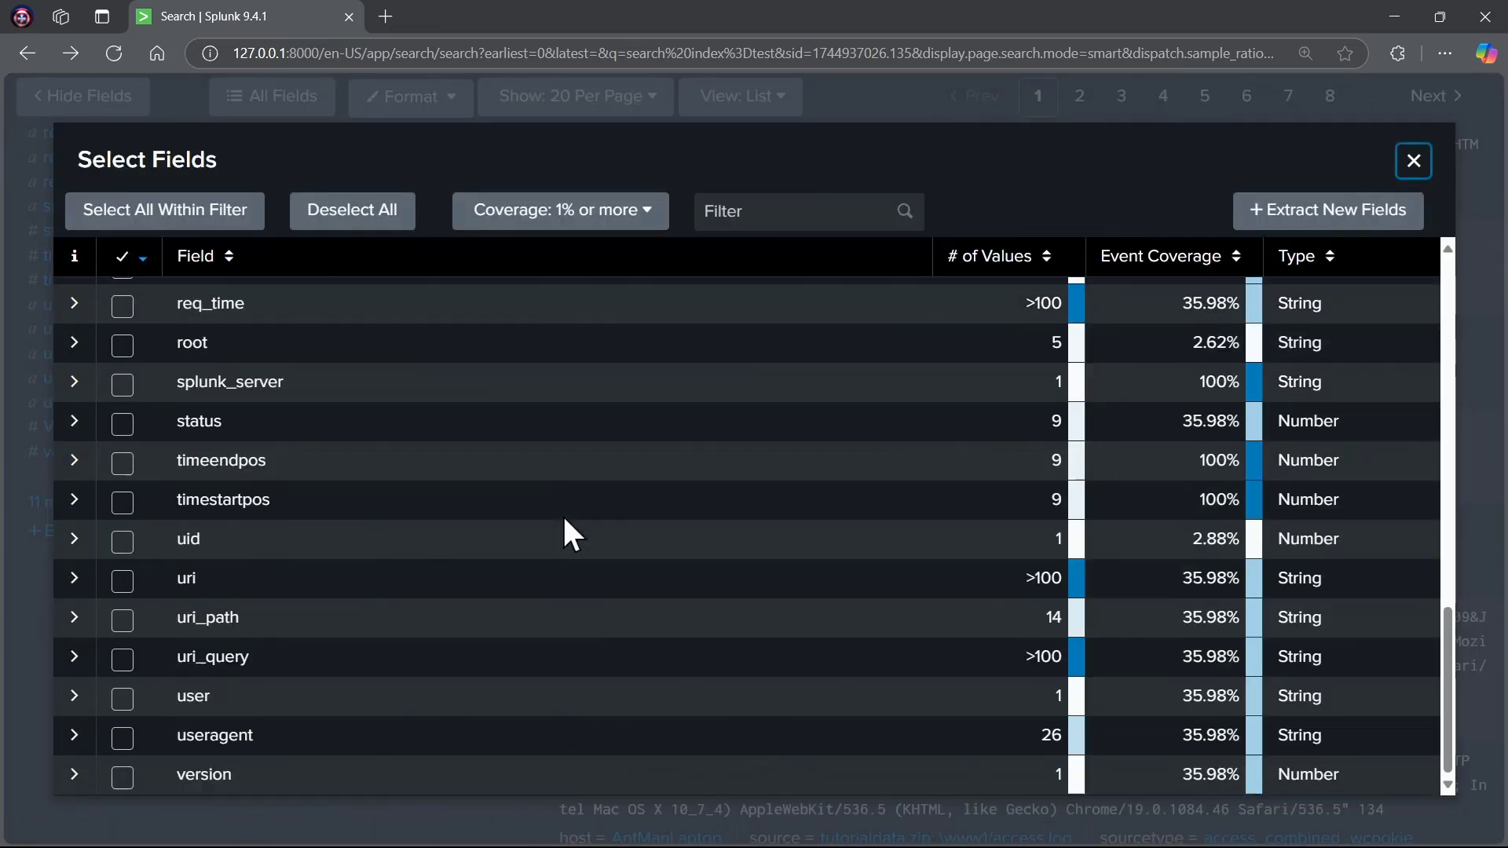
scroll(562, 517, up, 15)
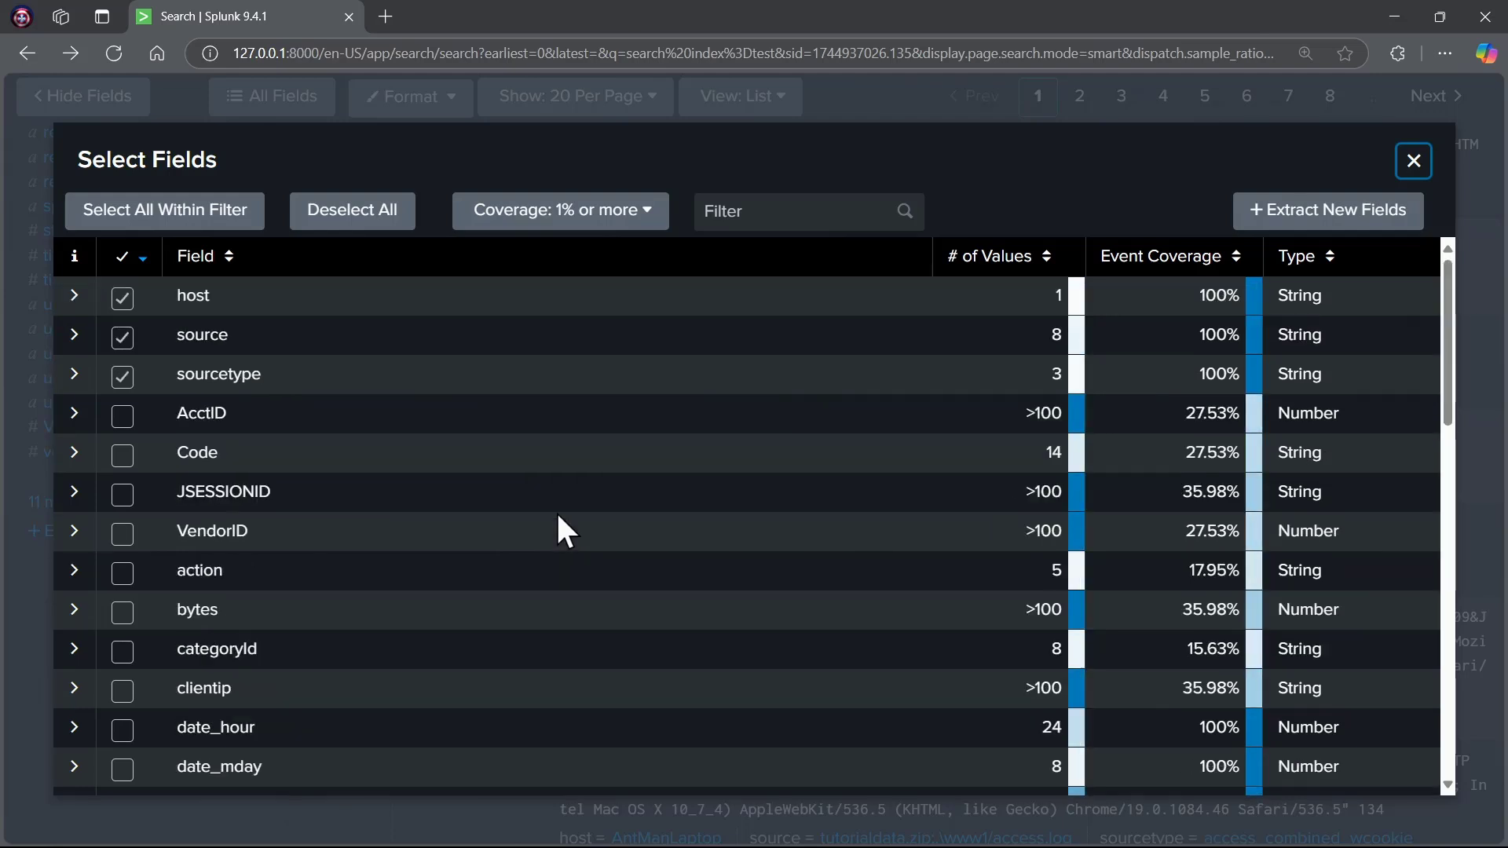
scroll(557, 514, down, 15)
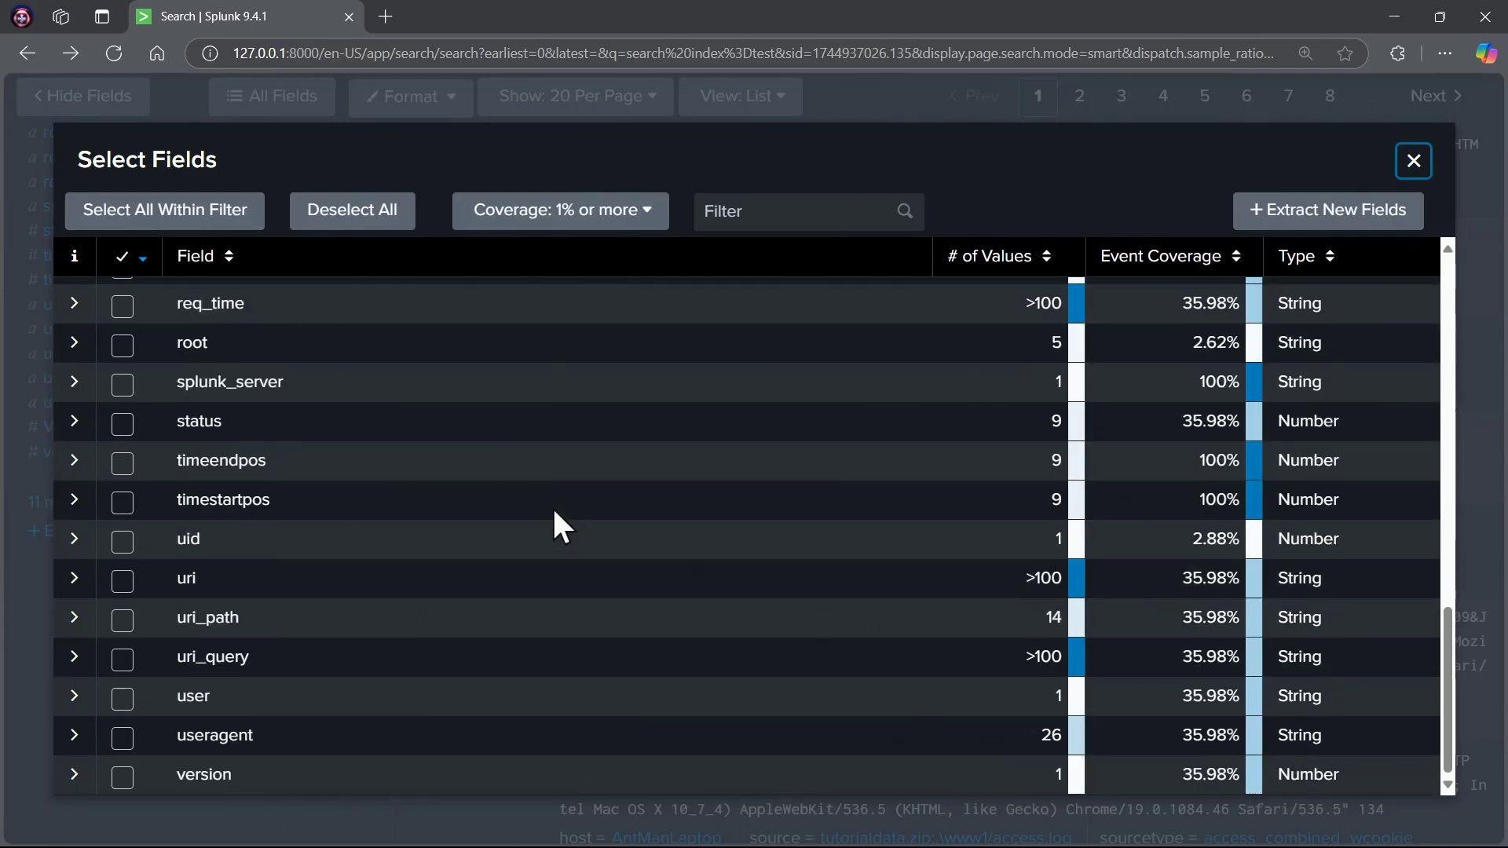
Step: Sort the full field list by event coverage in ascending and descending order, and compare the fields' coverage
click(1153, 259)
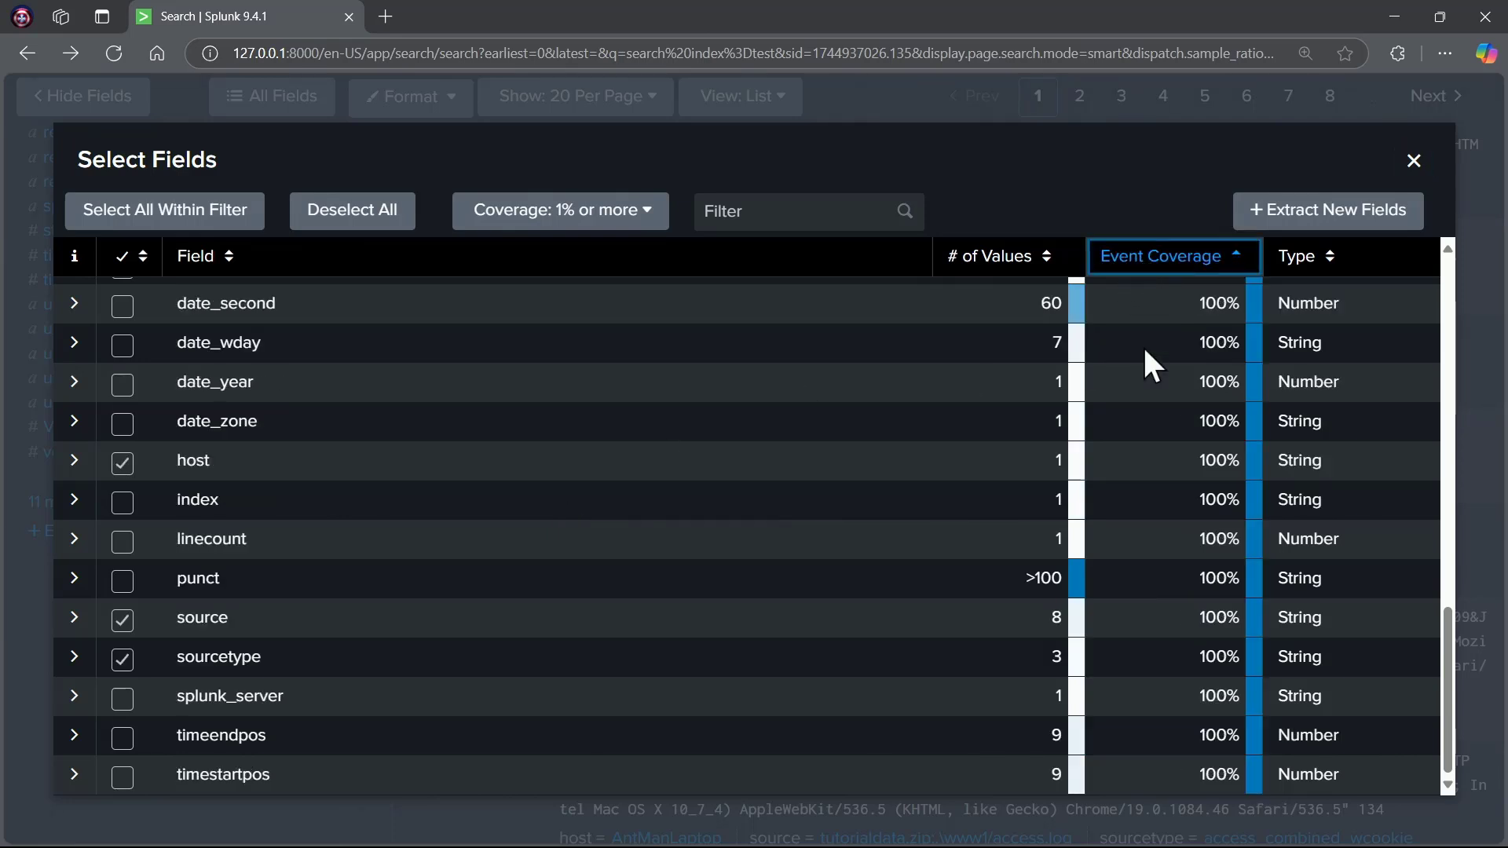
scroll(1144, 351, up, 8)
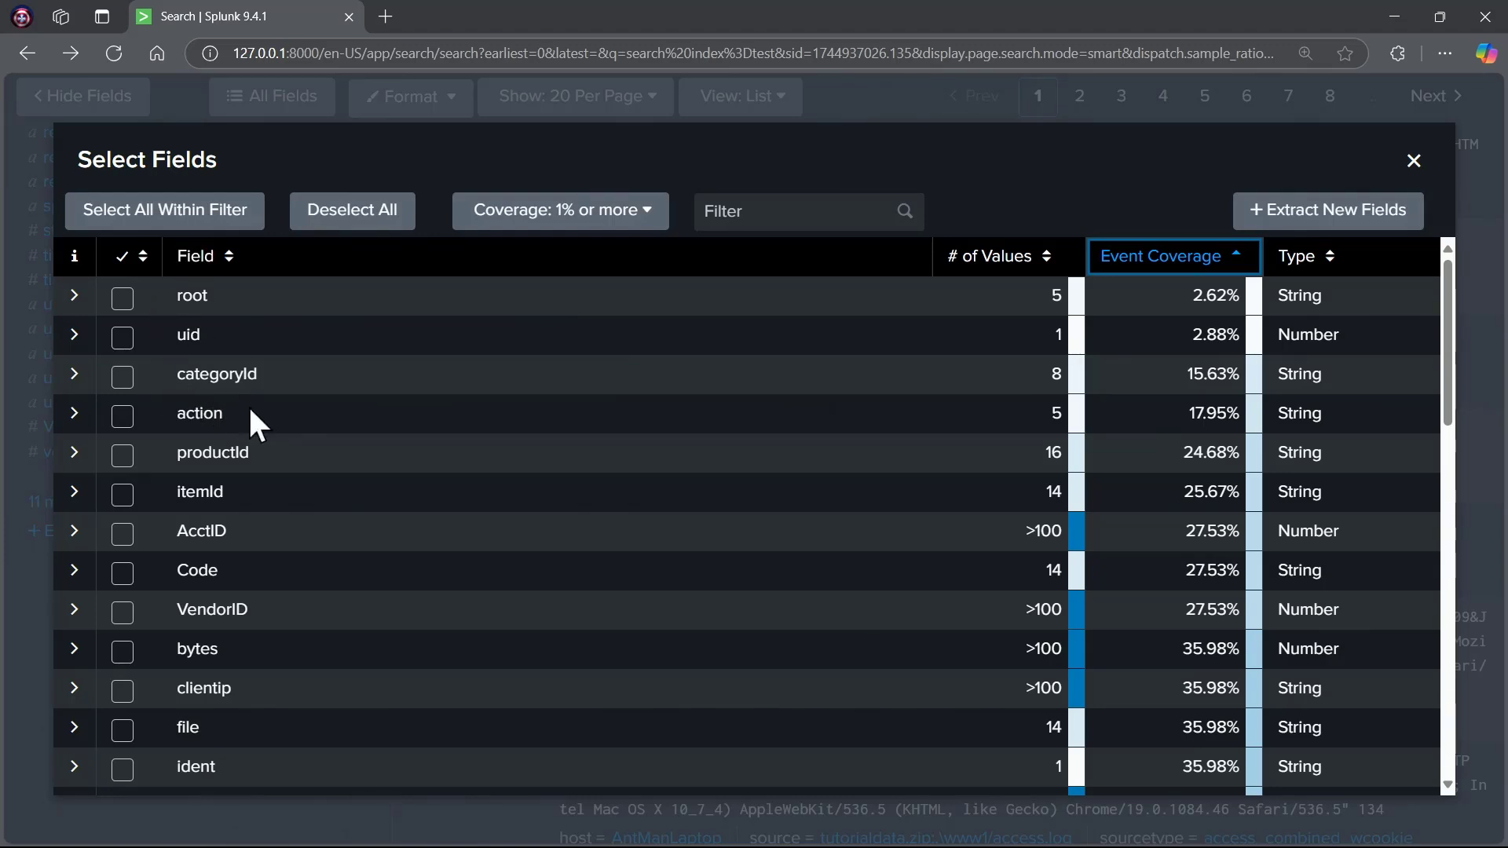
click(1163, 277)
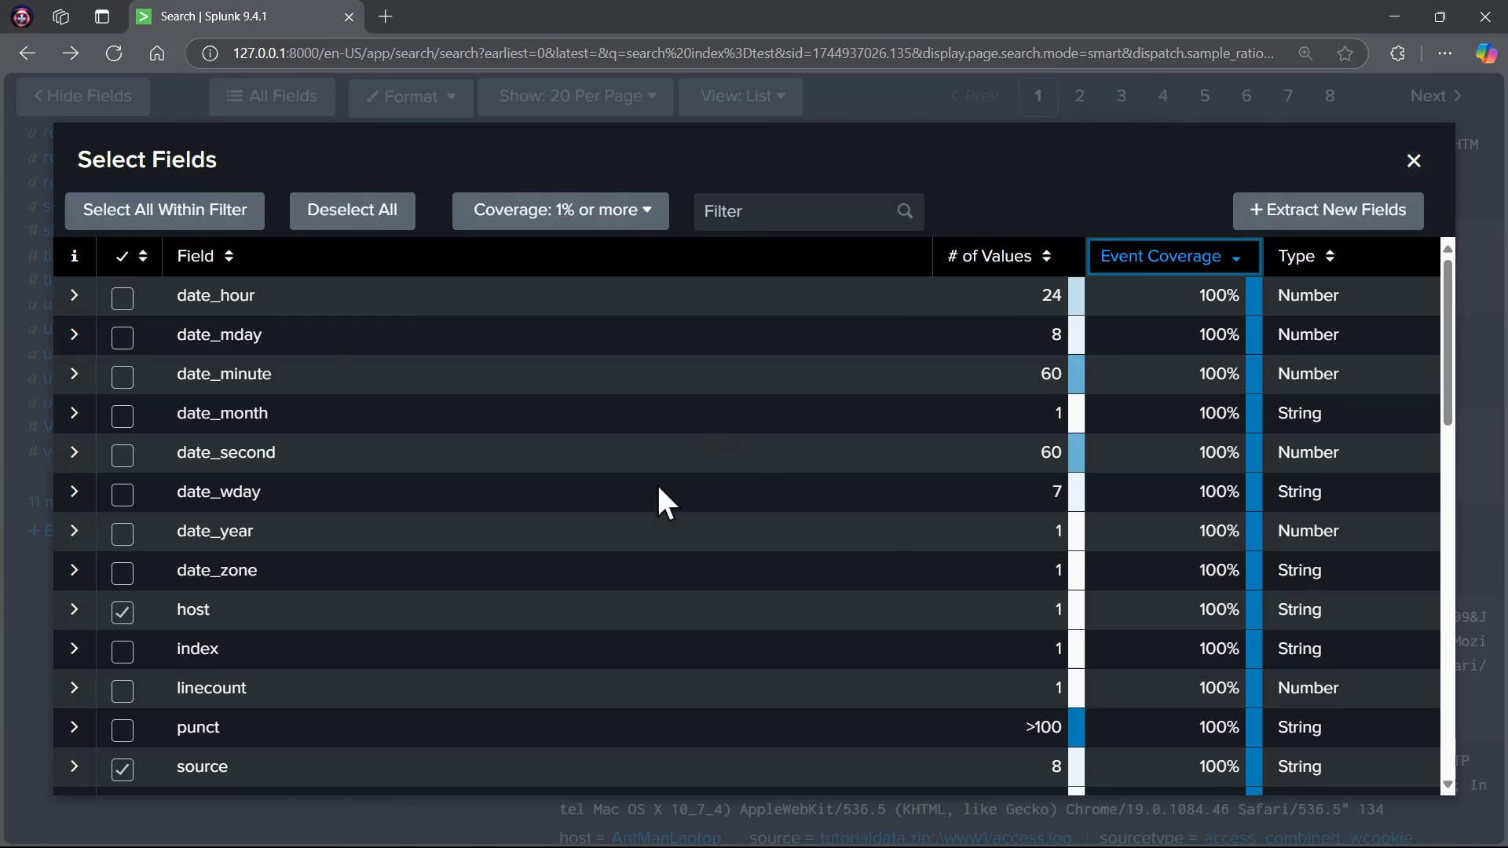
scroll(656, 482, down, 8)
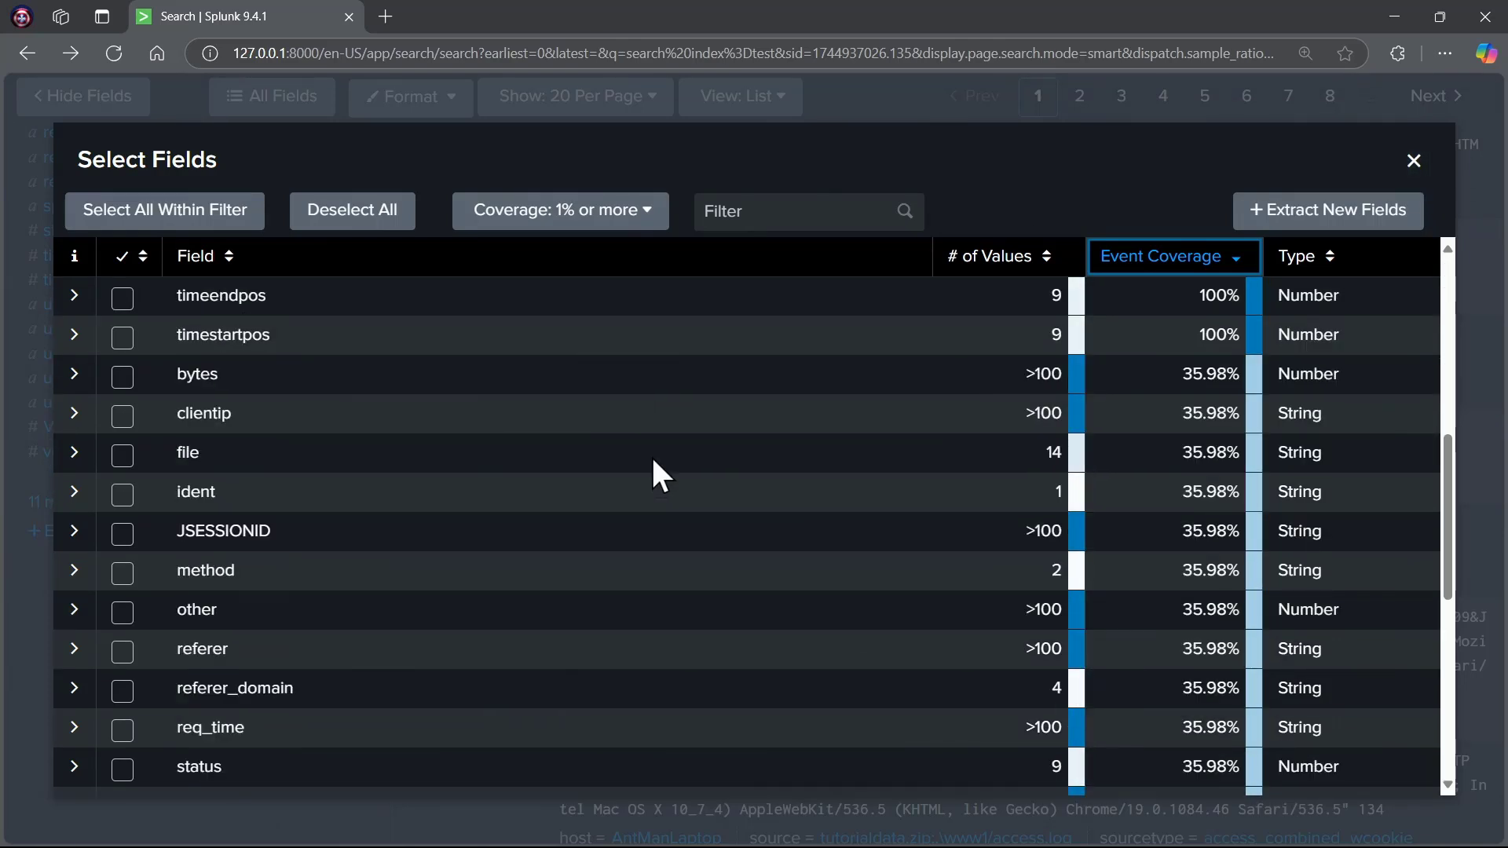
scroll(653, 464, down, 3)
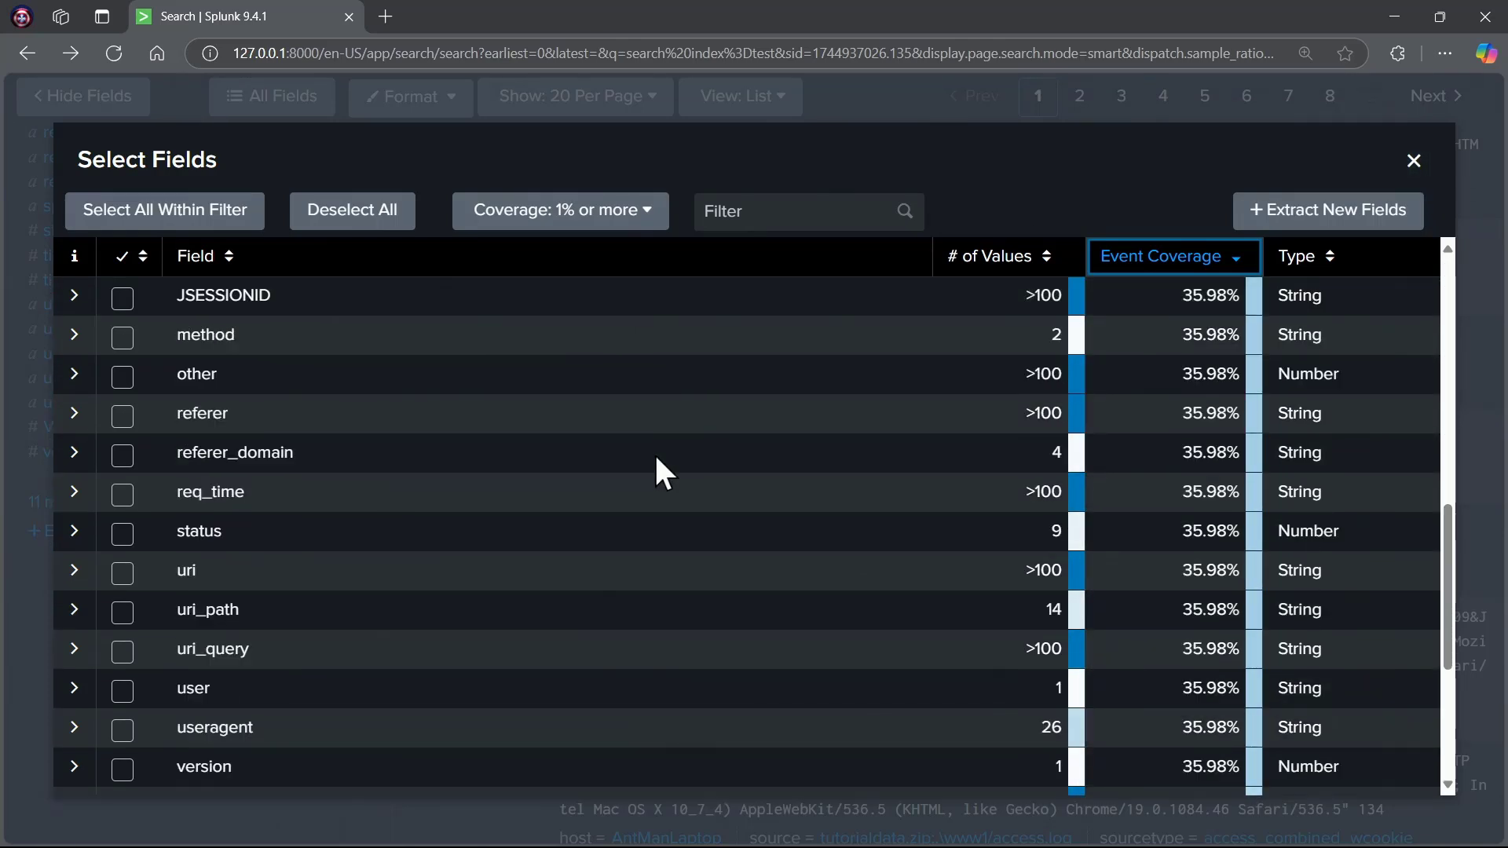
scroll(657, 460, down, 2)
scroll(653, 452, down, 4)
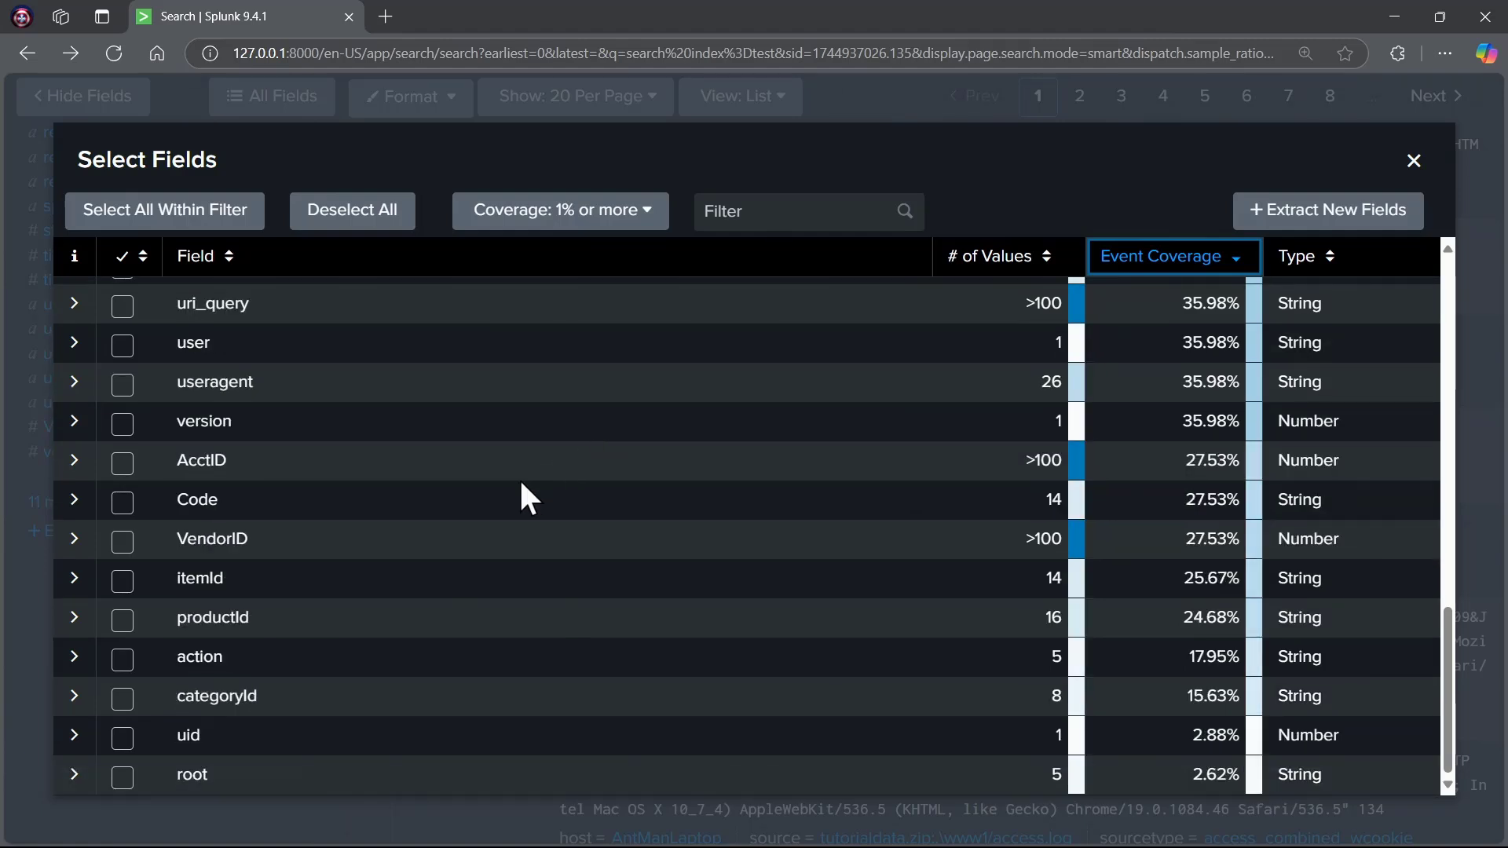
Step: Add the Code field to the selected fields and check its values under the index=test events
click(123, 502)
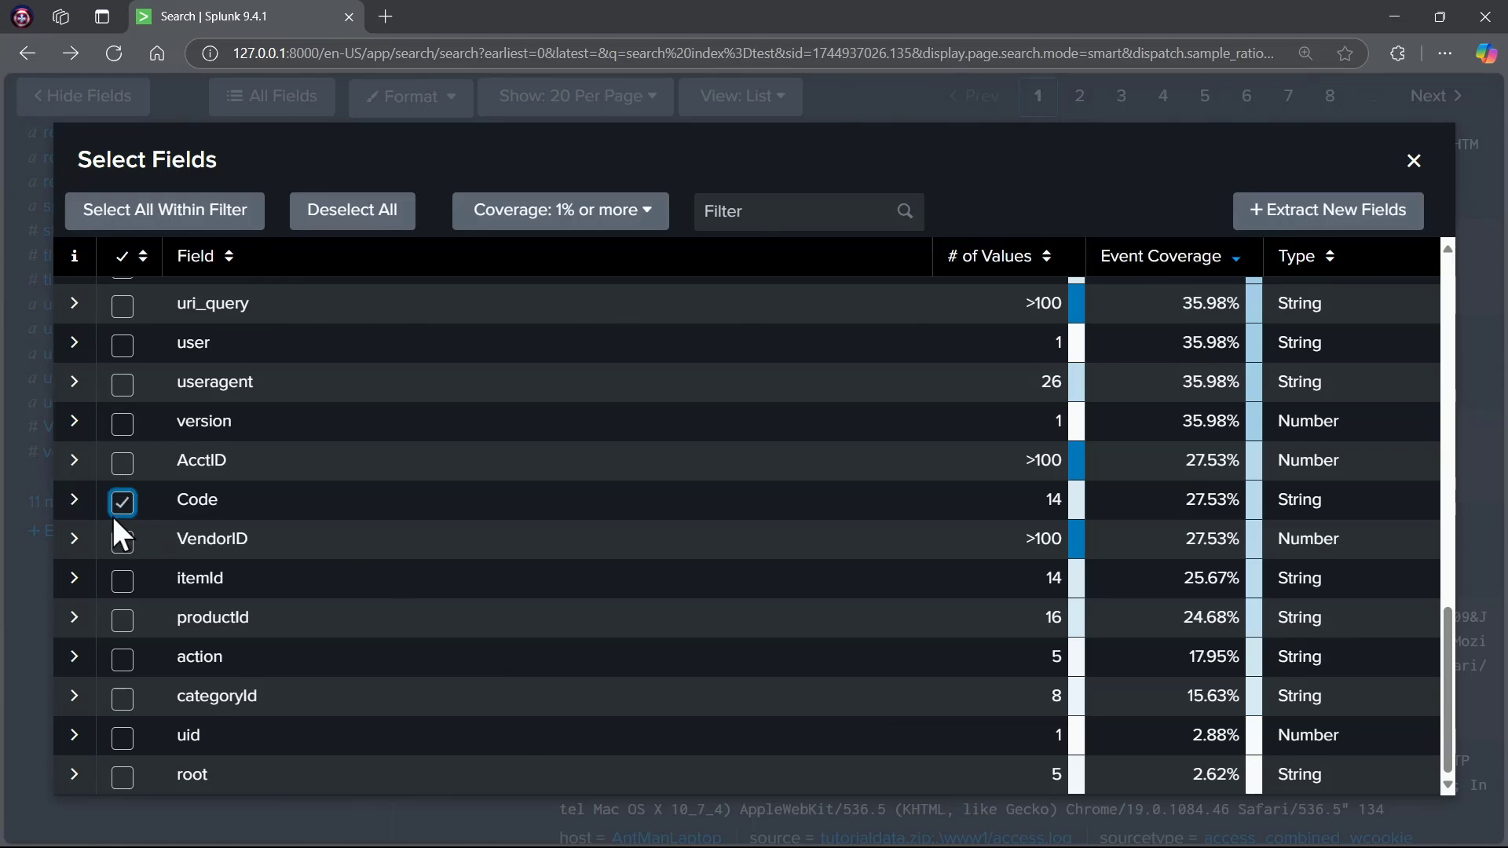
click(1413, 160)
scroll(239, 558, up, 10)
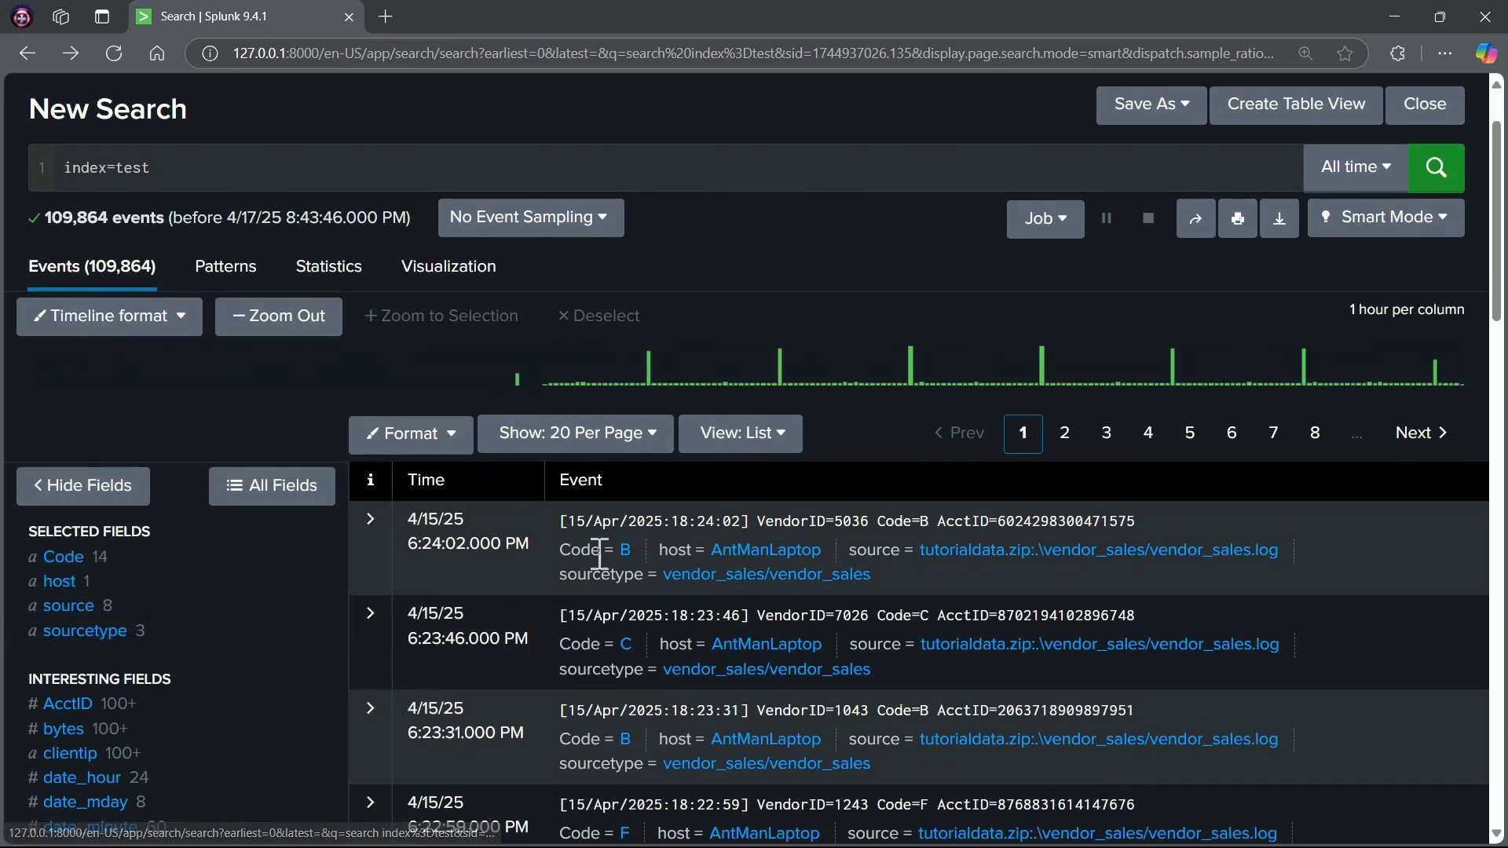
scroll(742, 720, down, 1)
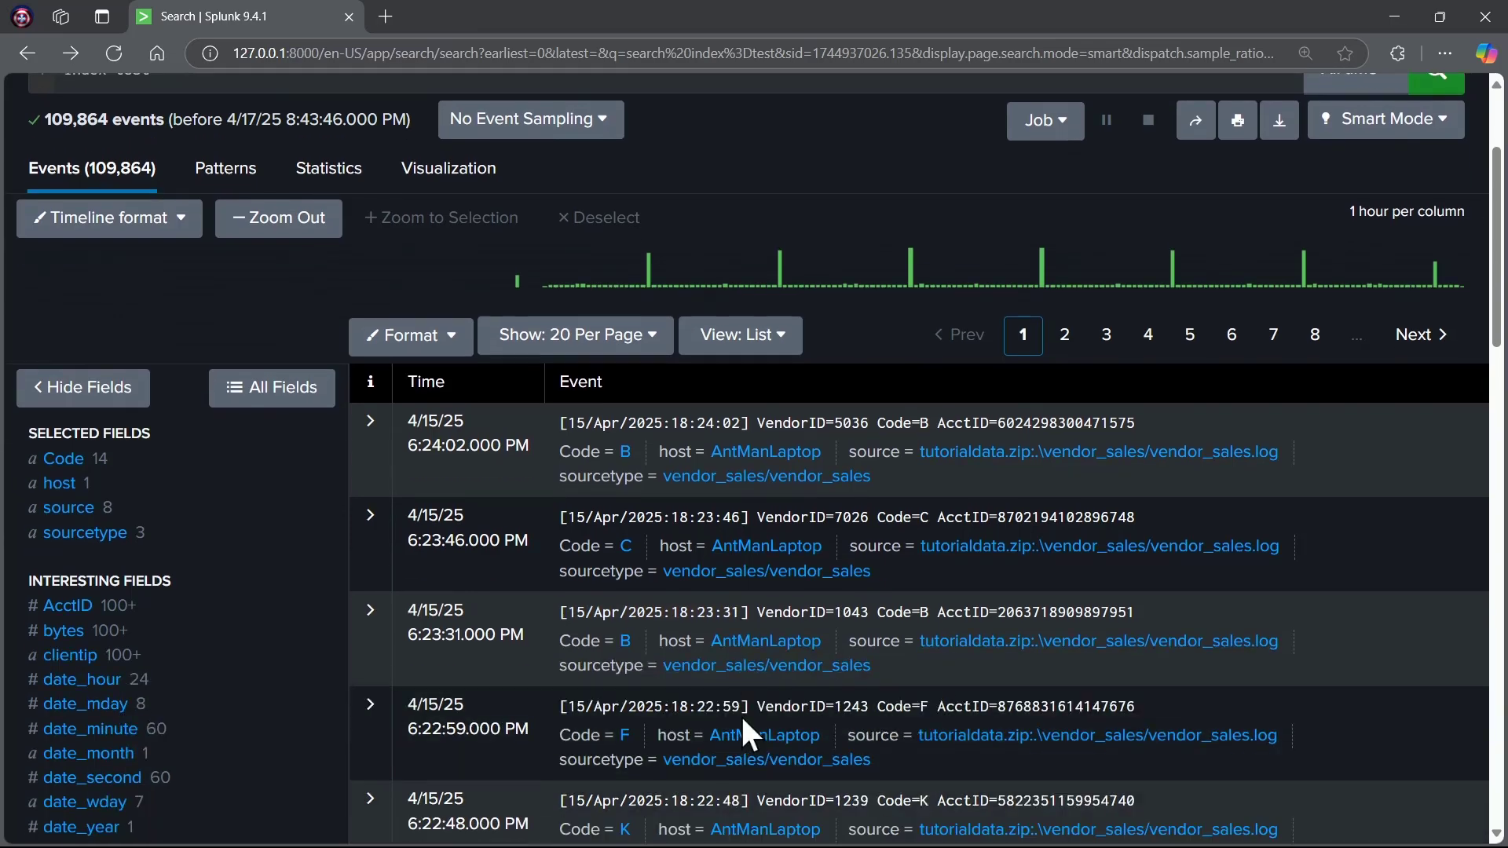
scroll(742, 714, up, 1)
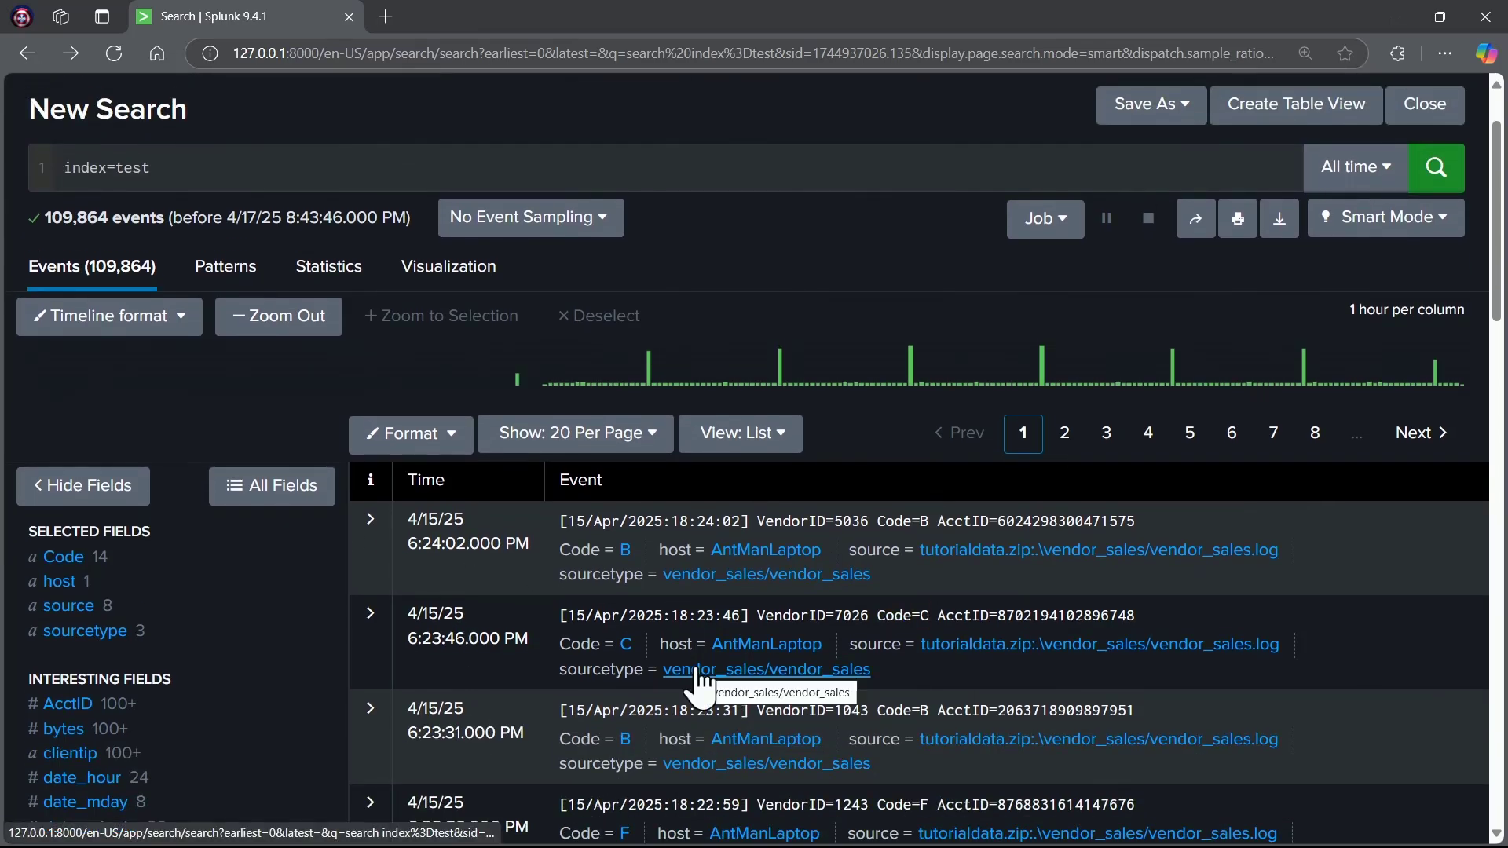
Step: Remove the Code field from the selected fields again and return to the results
click(263, 487)
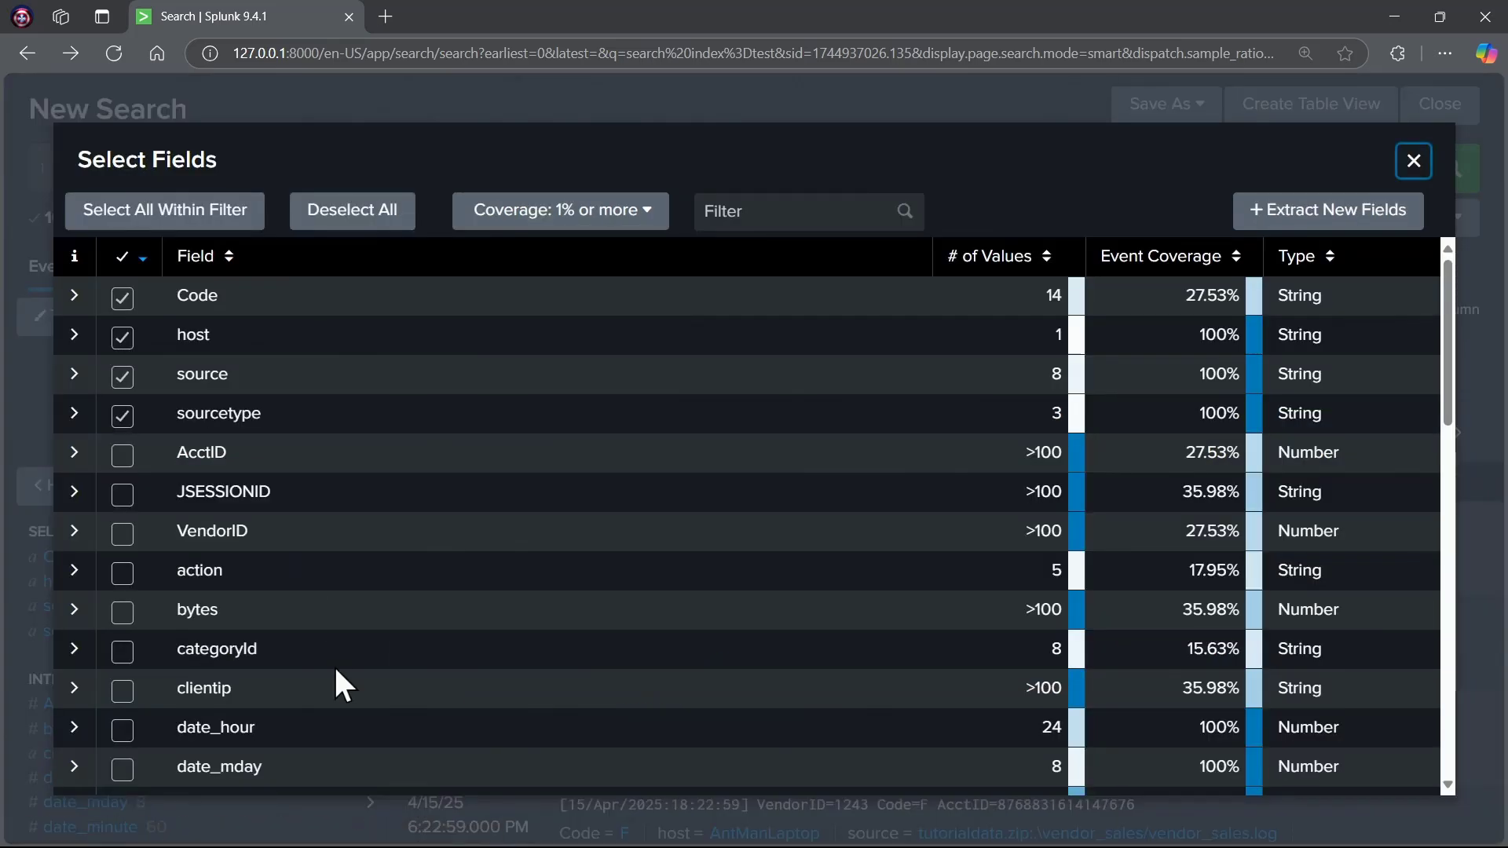
click(122, 299)
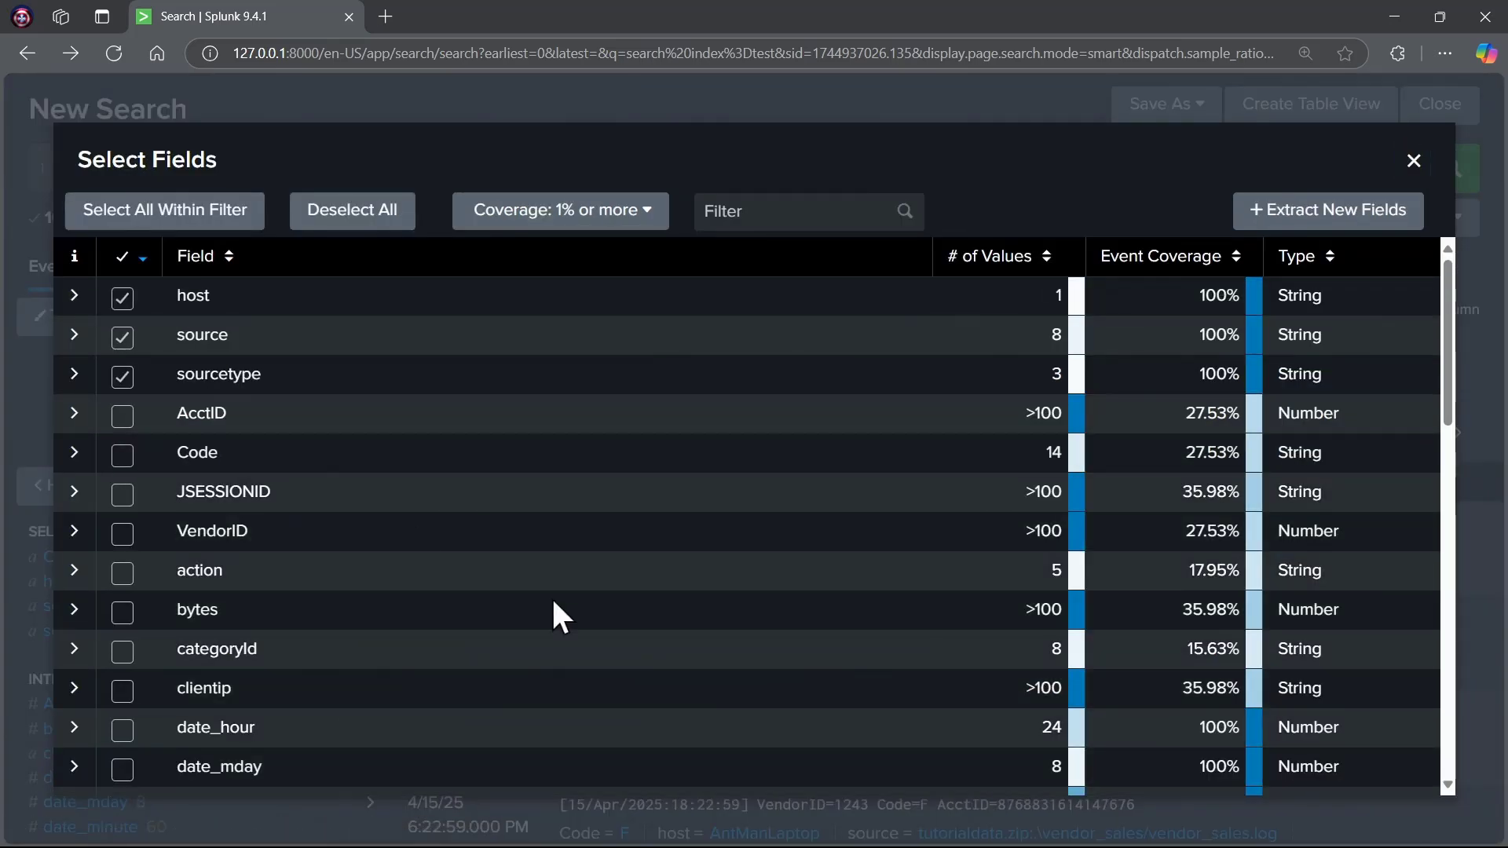
click(1413, 160)
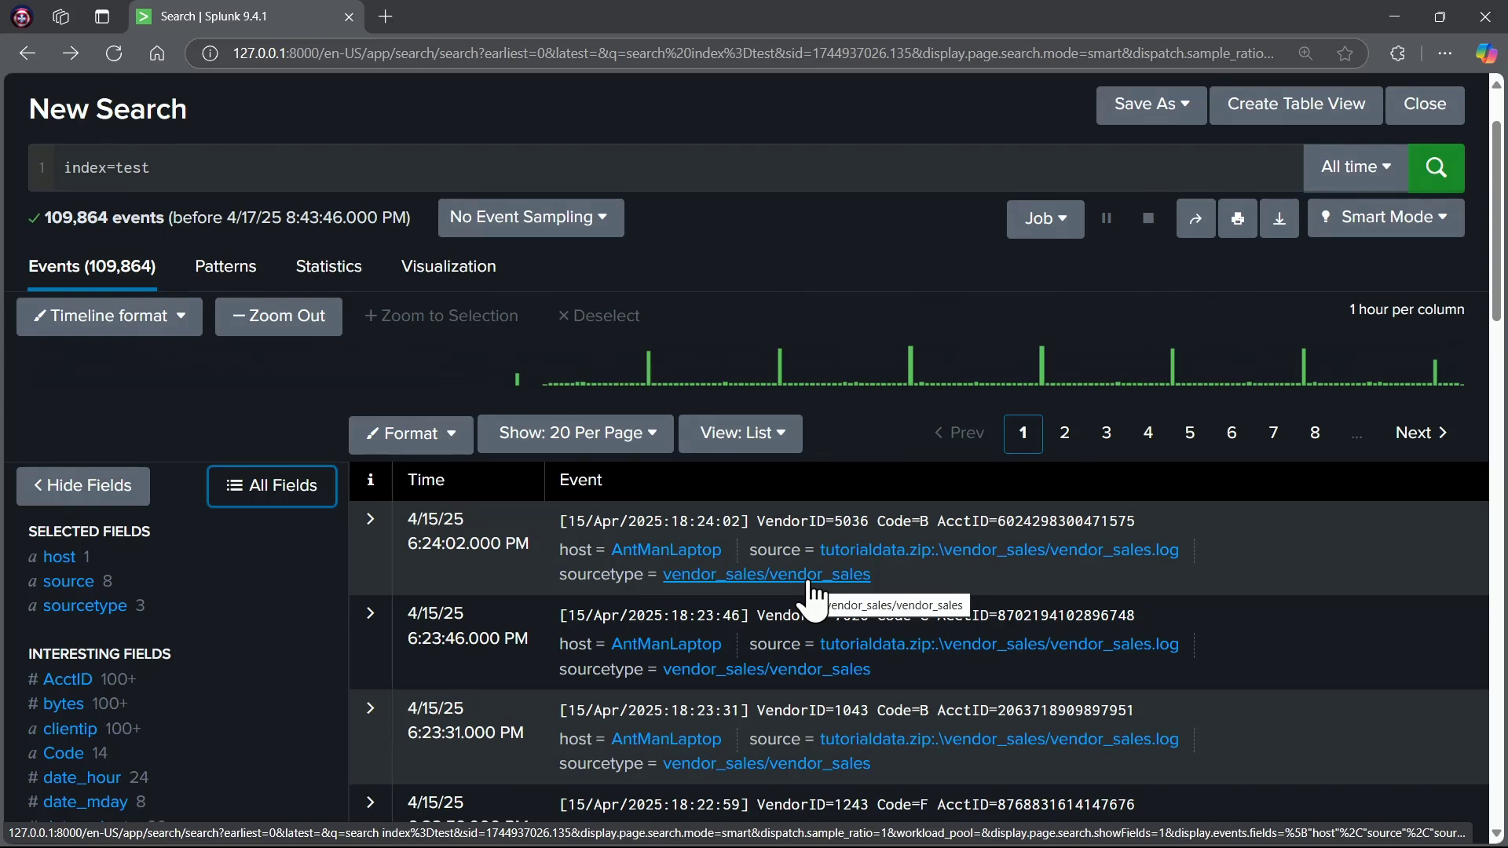
Step: Look through the interesting fields and examine the value summaries of the bytes and clientip fields
scroll(206, 585, down, 2)
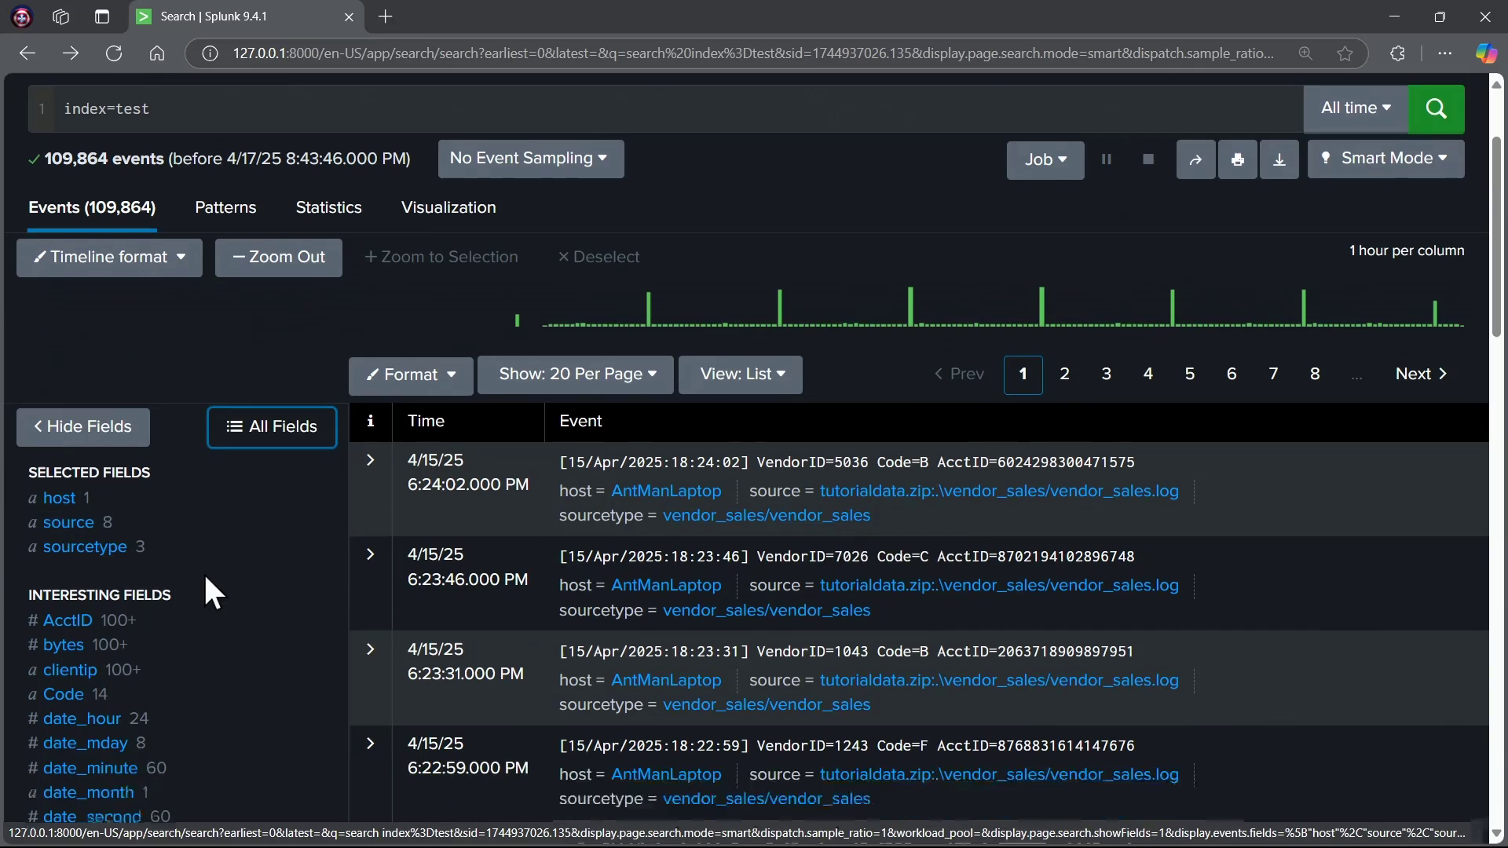
scroll(260, 588, down, 3)
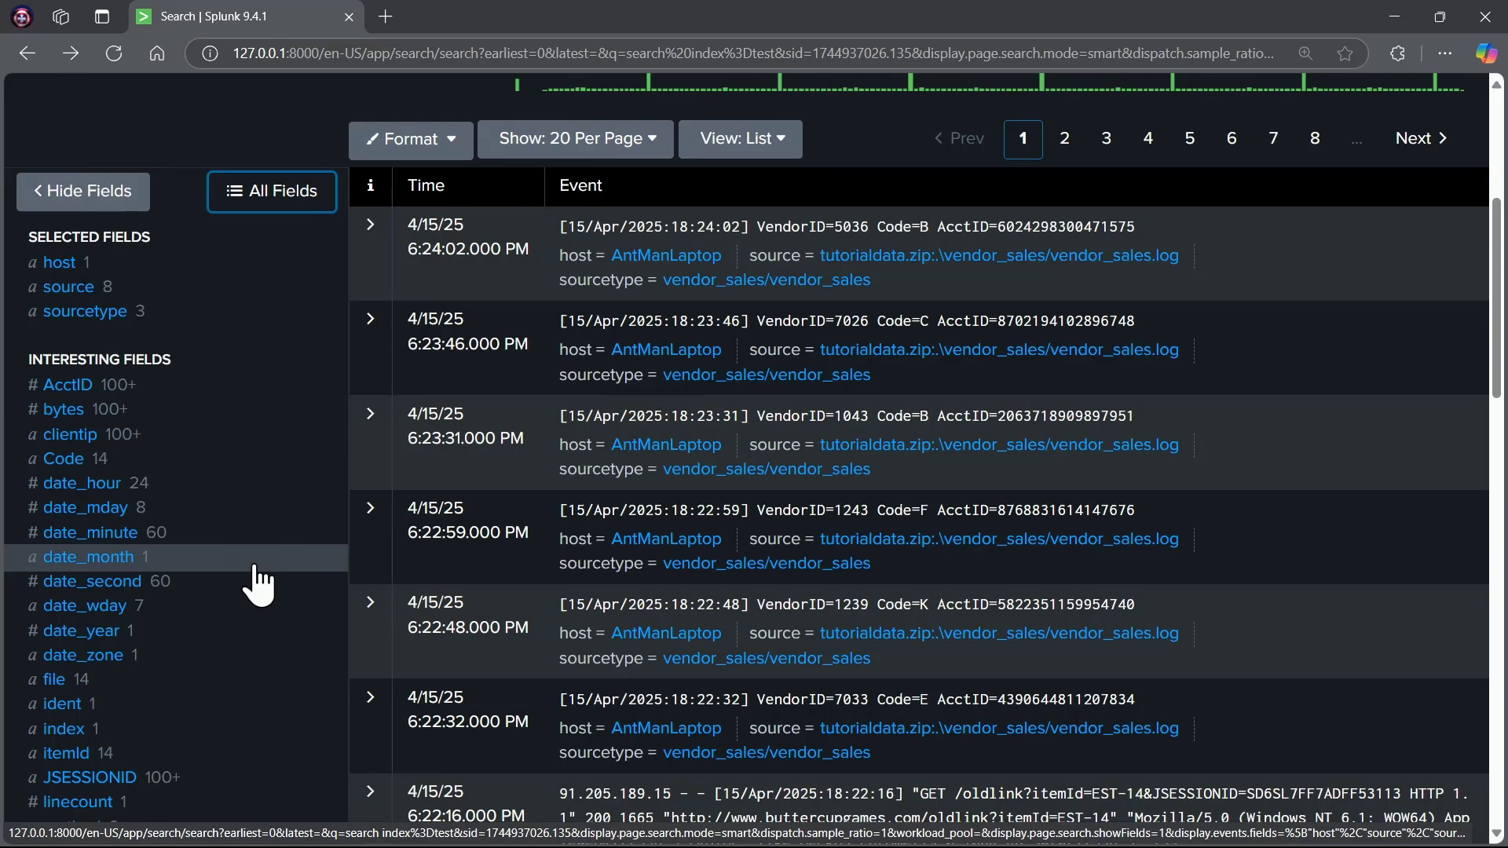
scroll(267, 567, down, 6)
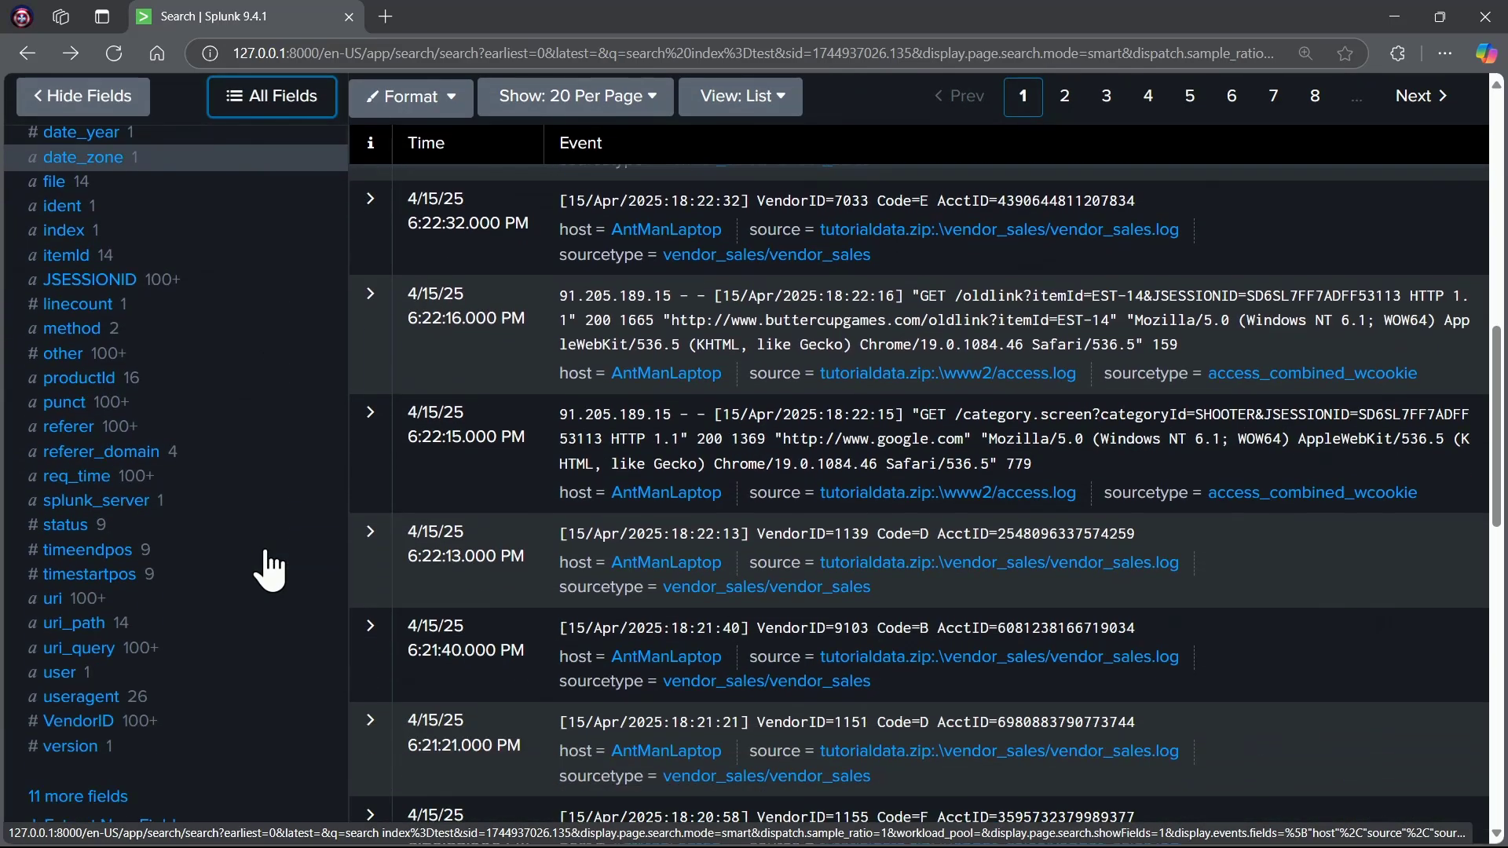
scroll(263, 567, up, 6)
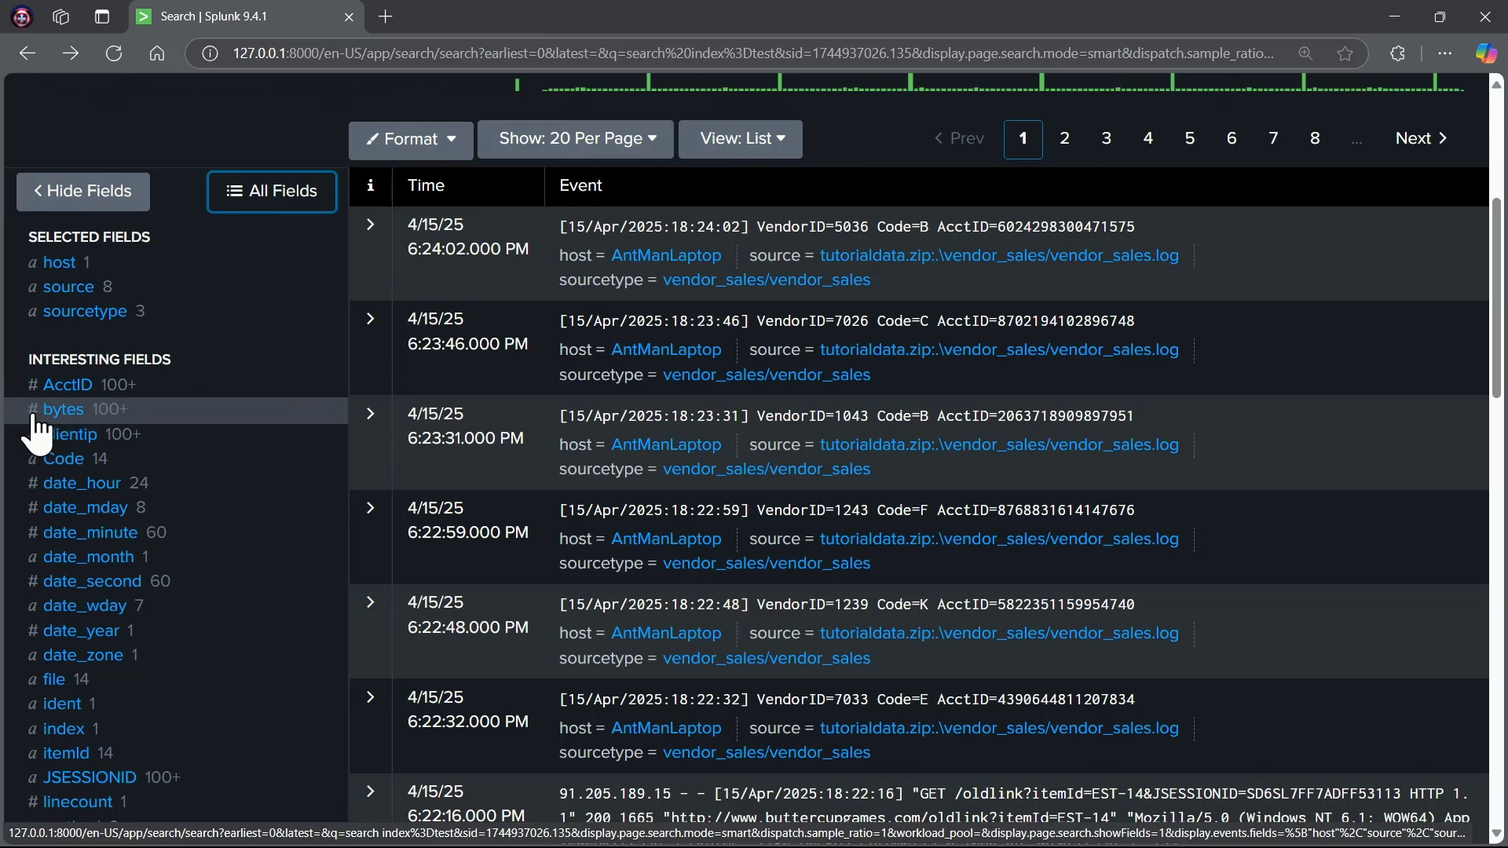
click(73, 414)
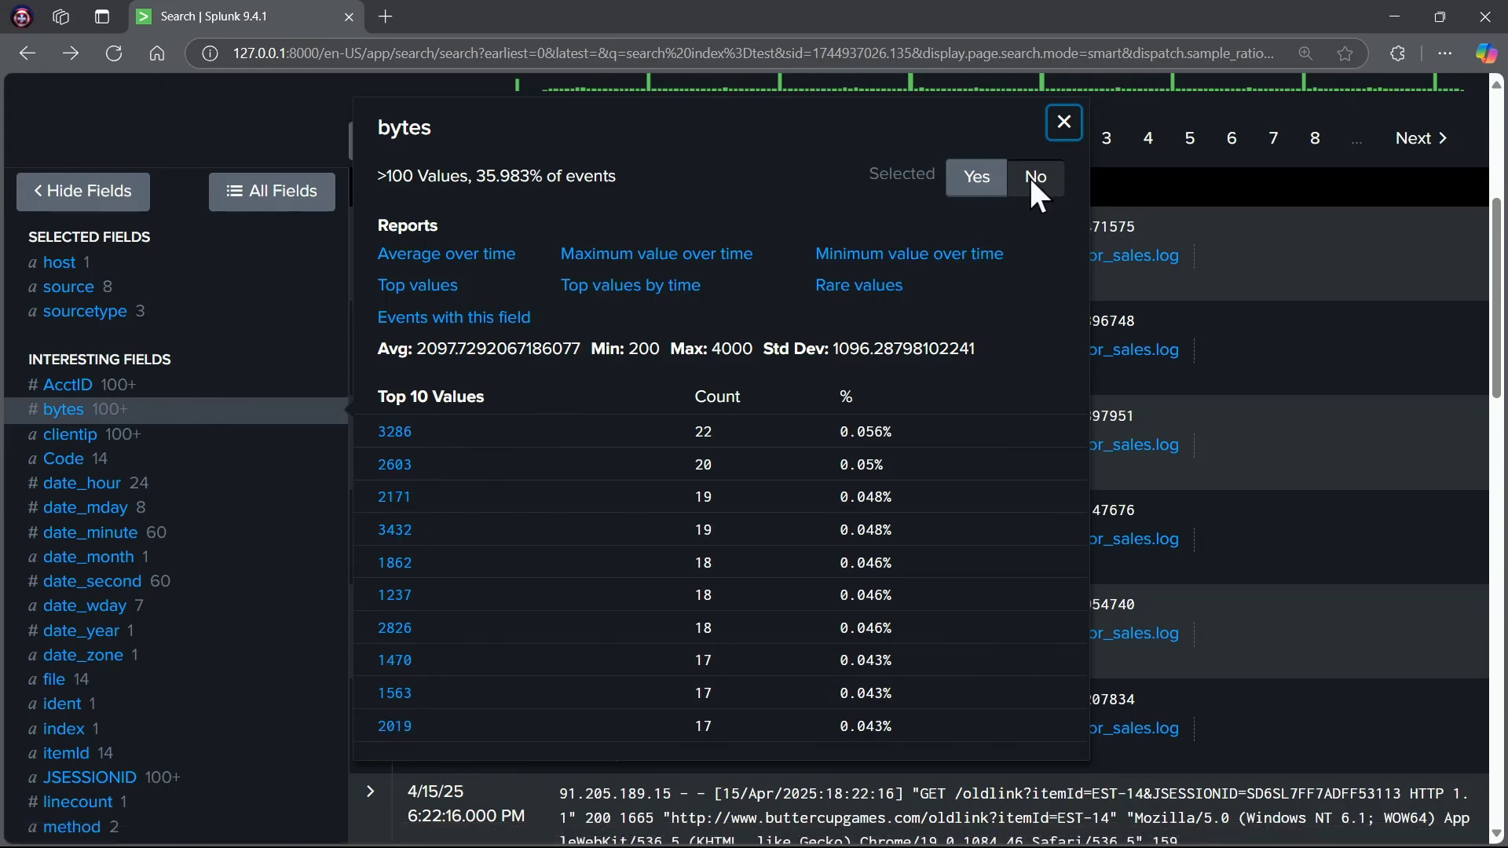
click(1064, 122)
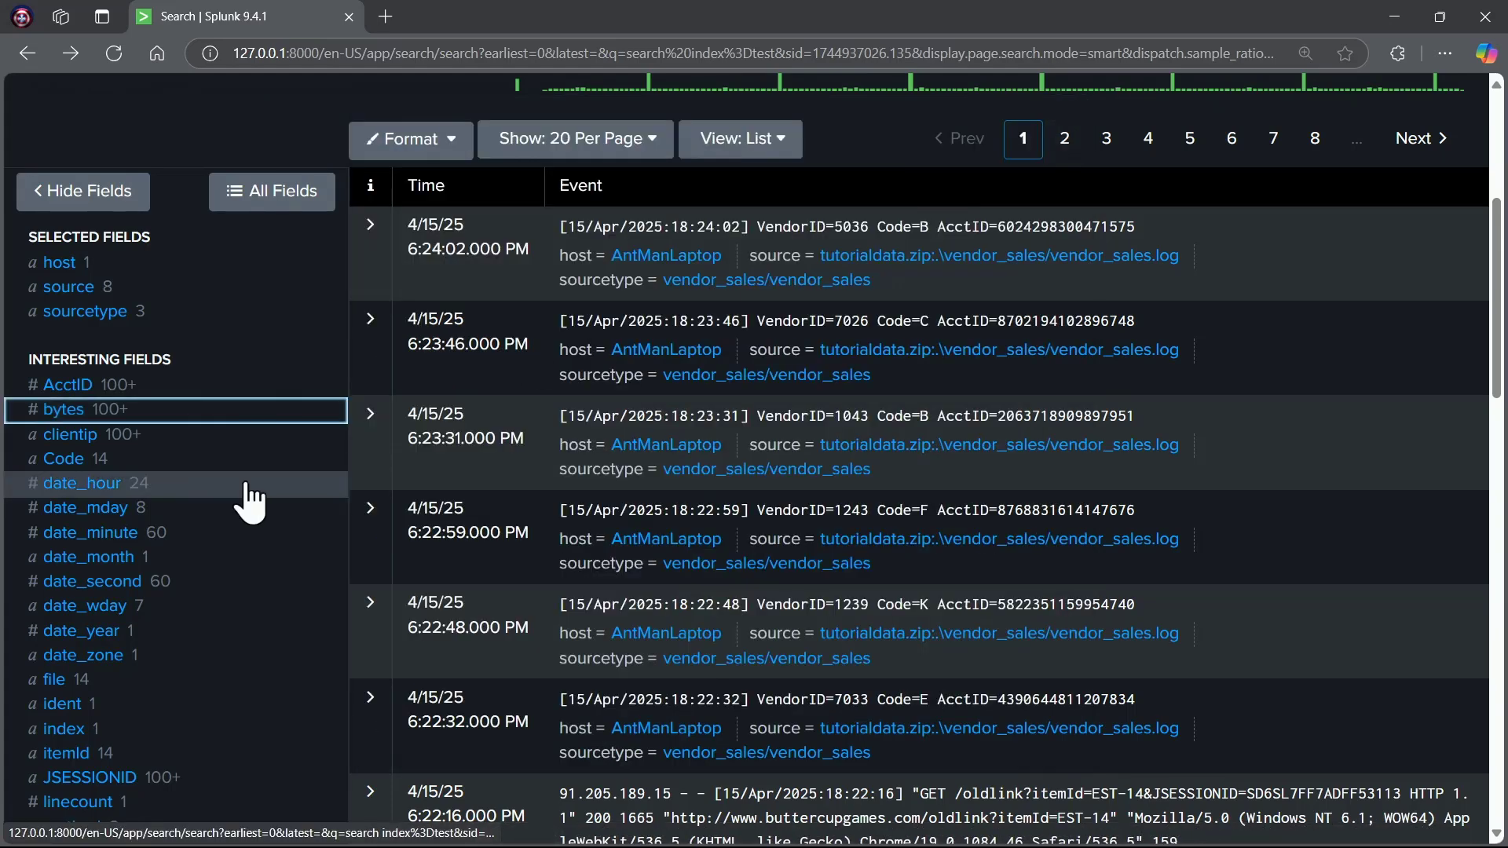
click(71, 435)
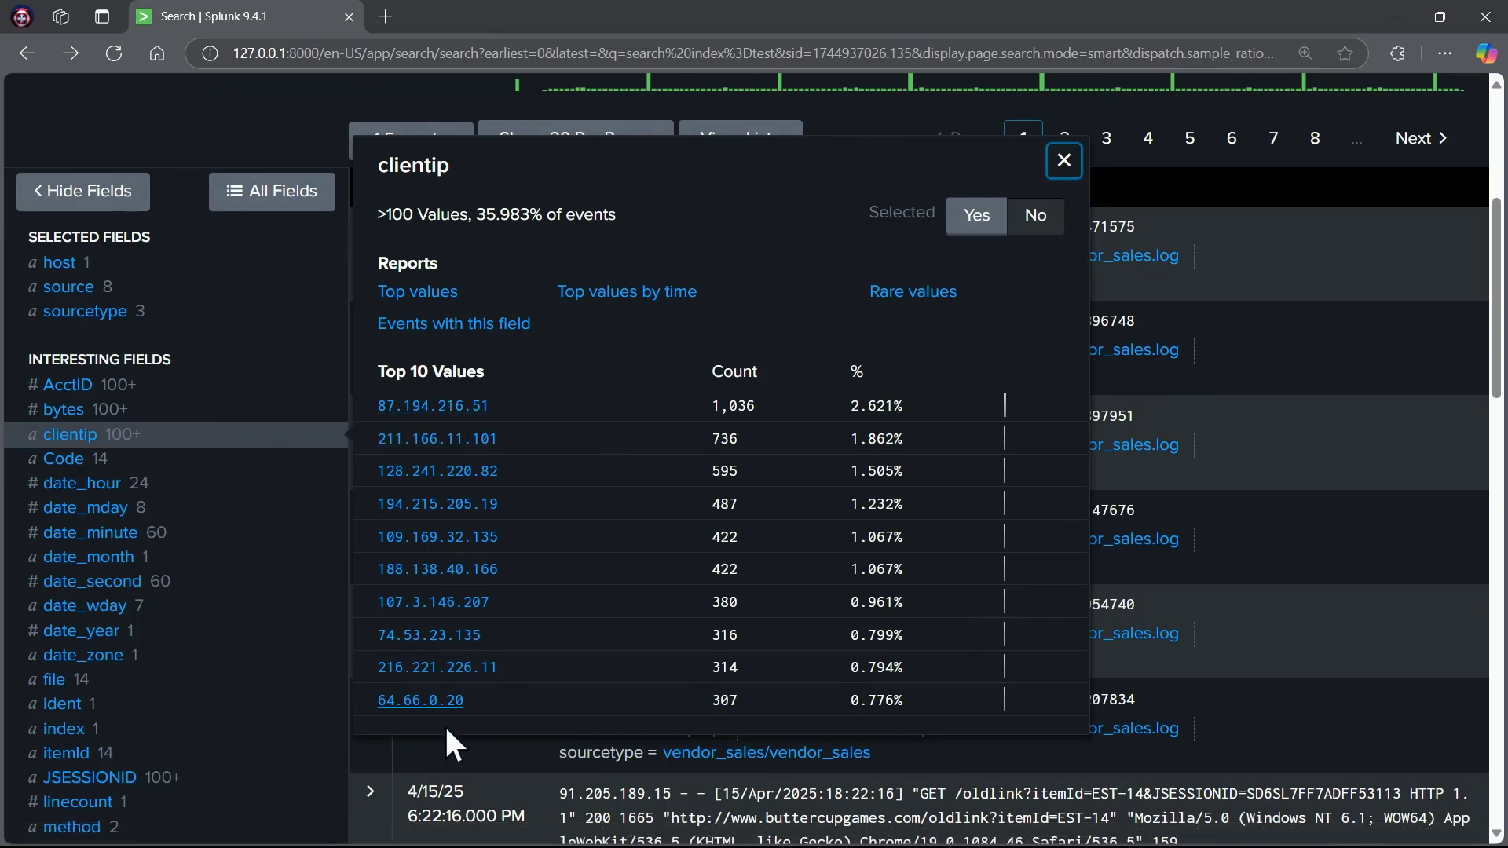
click(1065, 161)
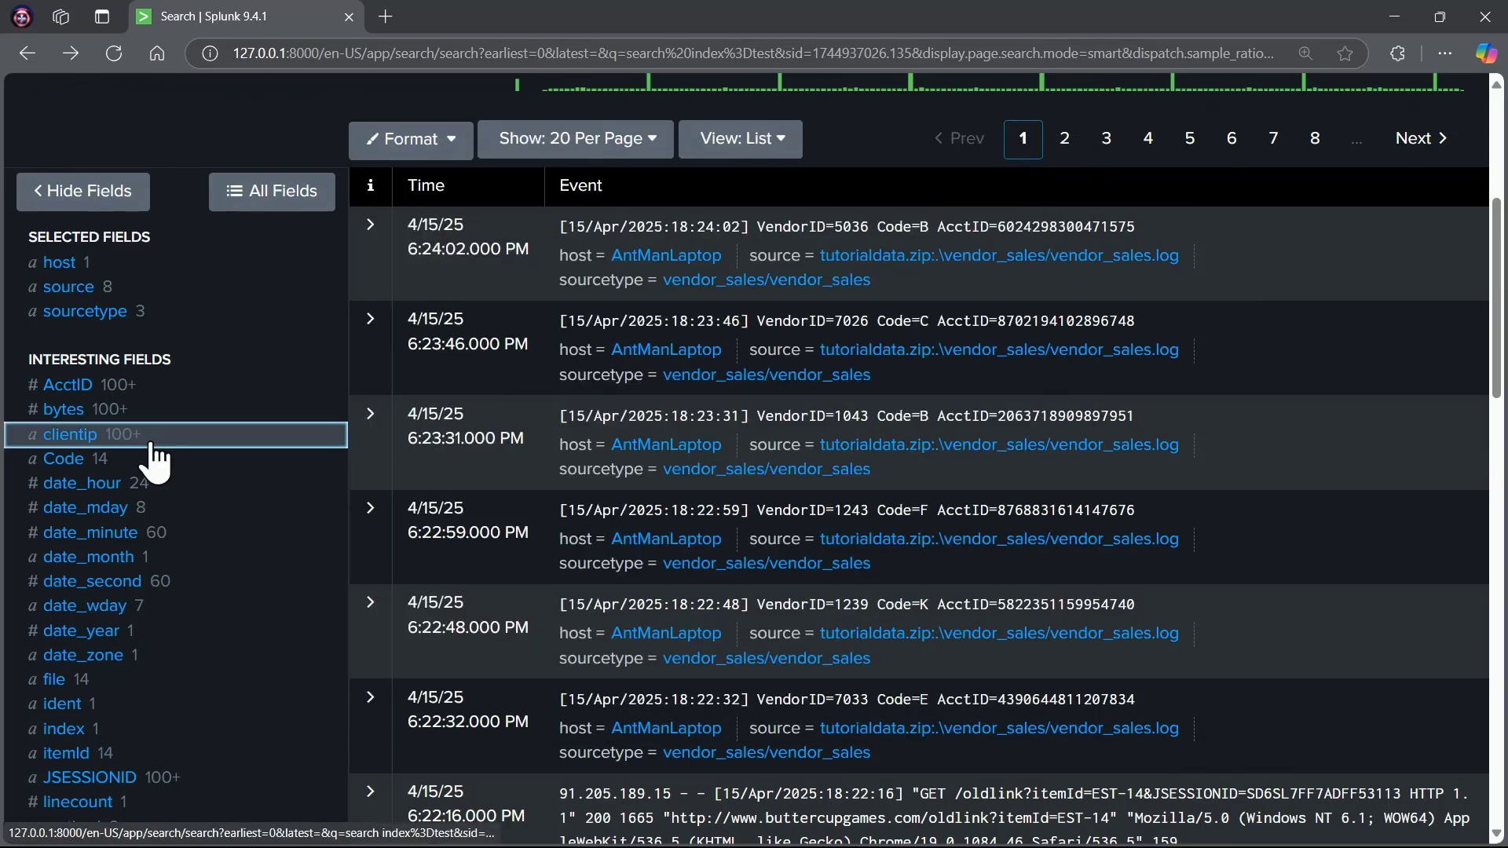
Step: Examine the top values of the file field, and open the summary of the itemId field
scroll(208, 463, down, 2)
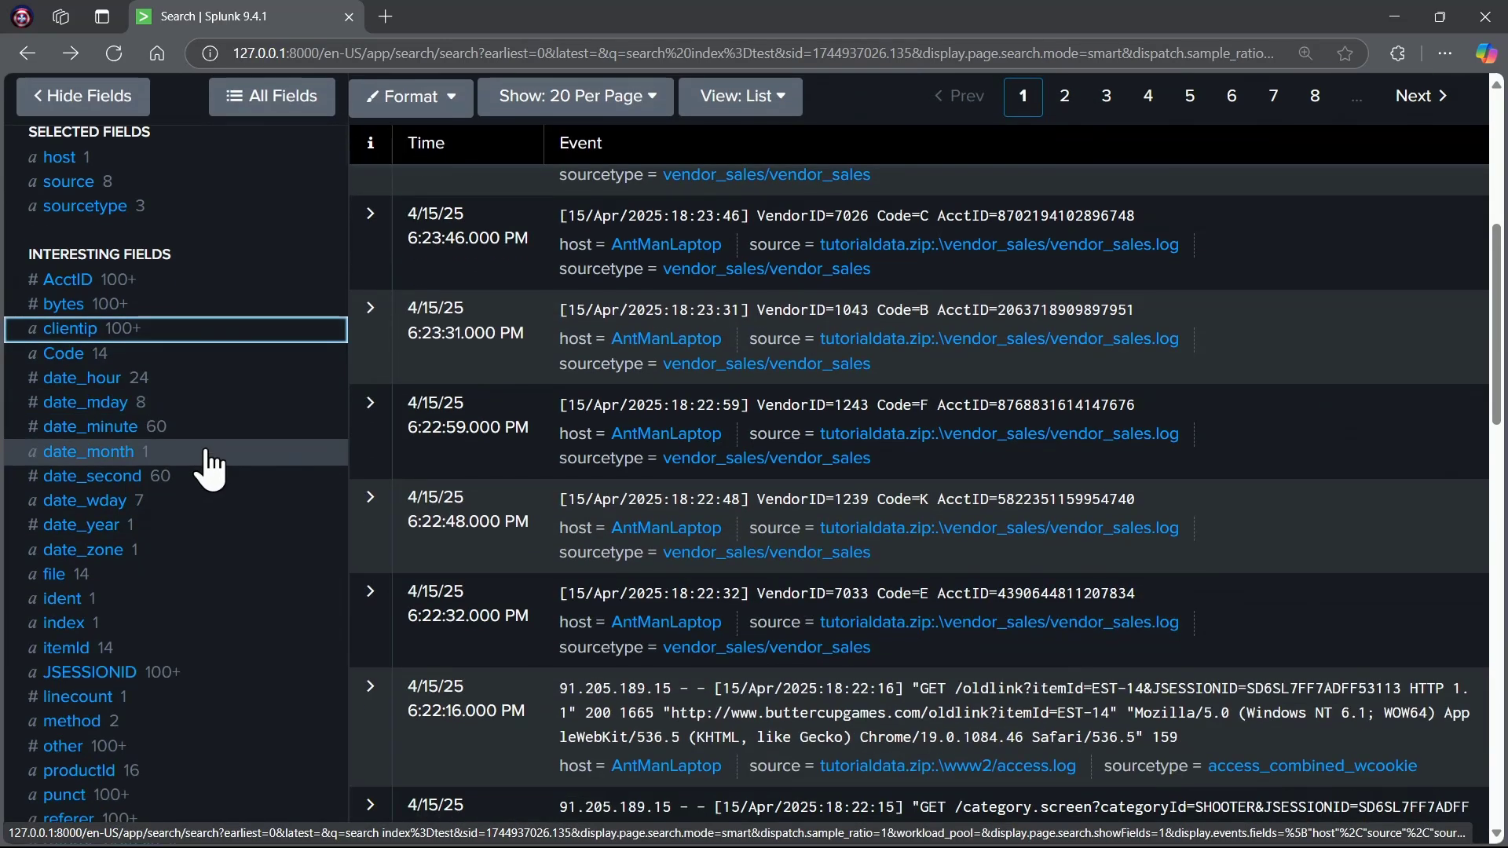
scroll(196, 424, down, 2)
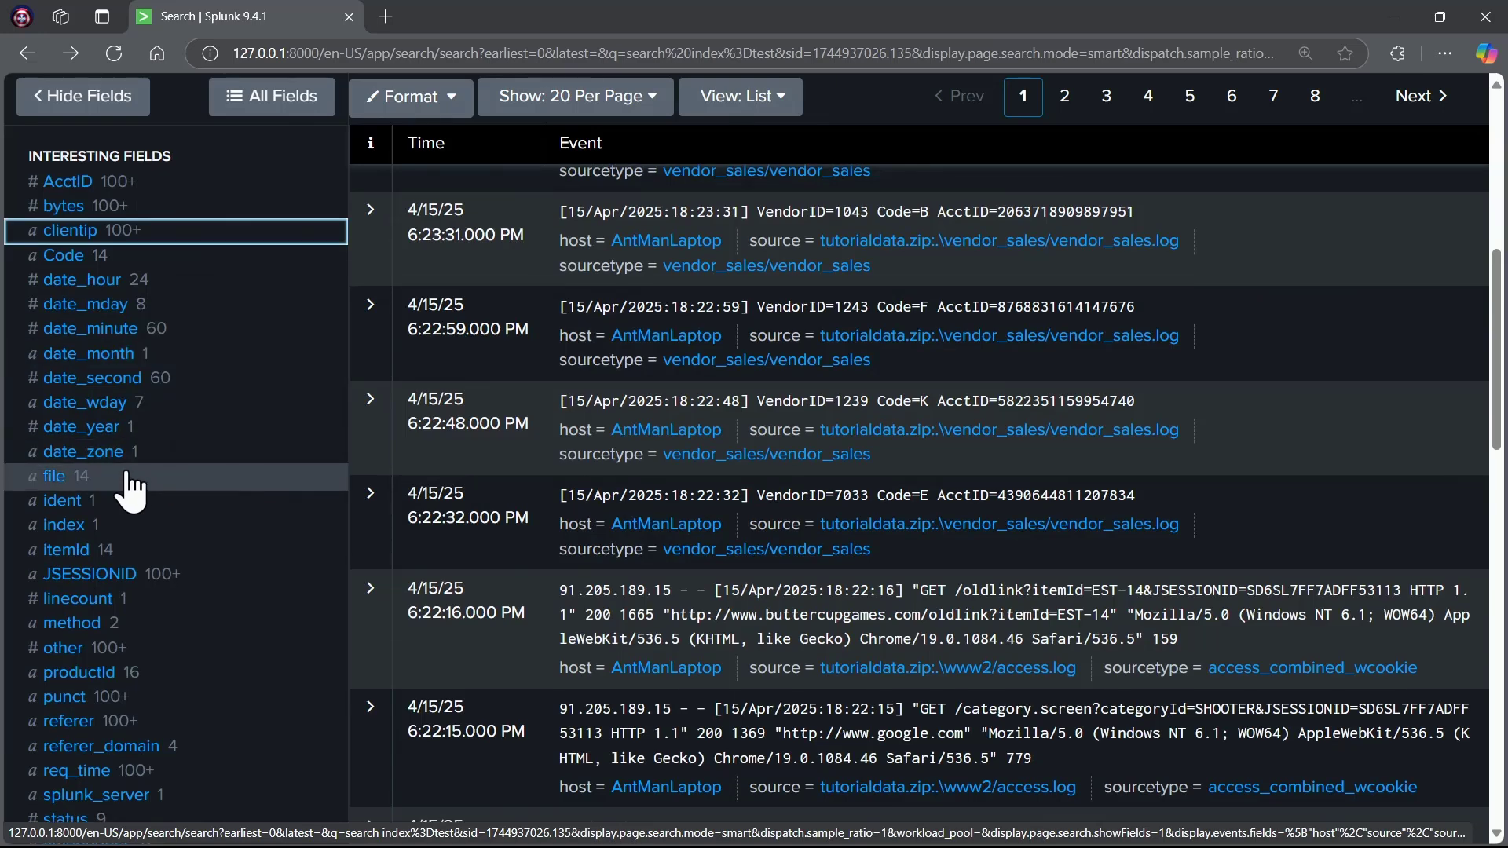
click(55, 481)
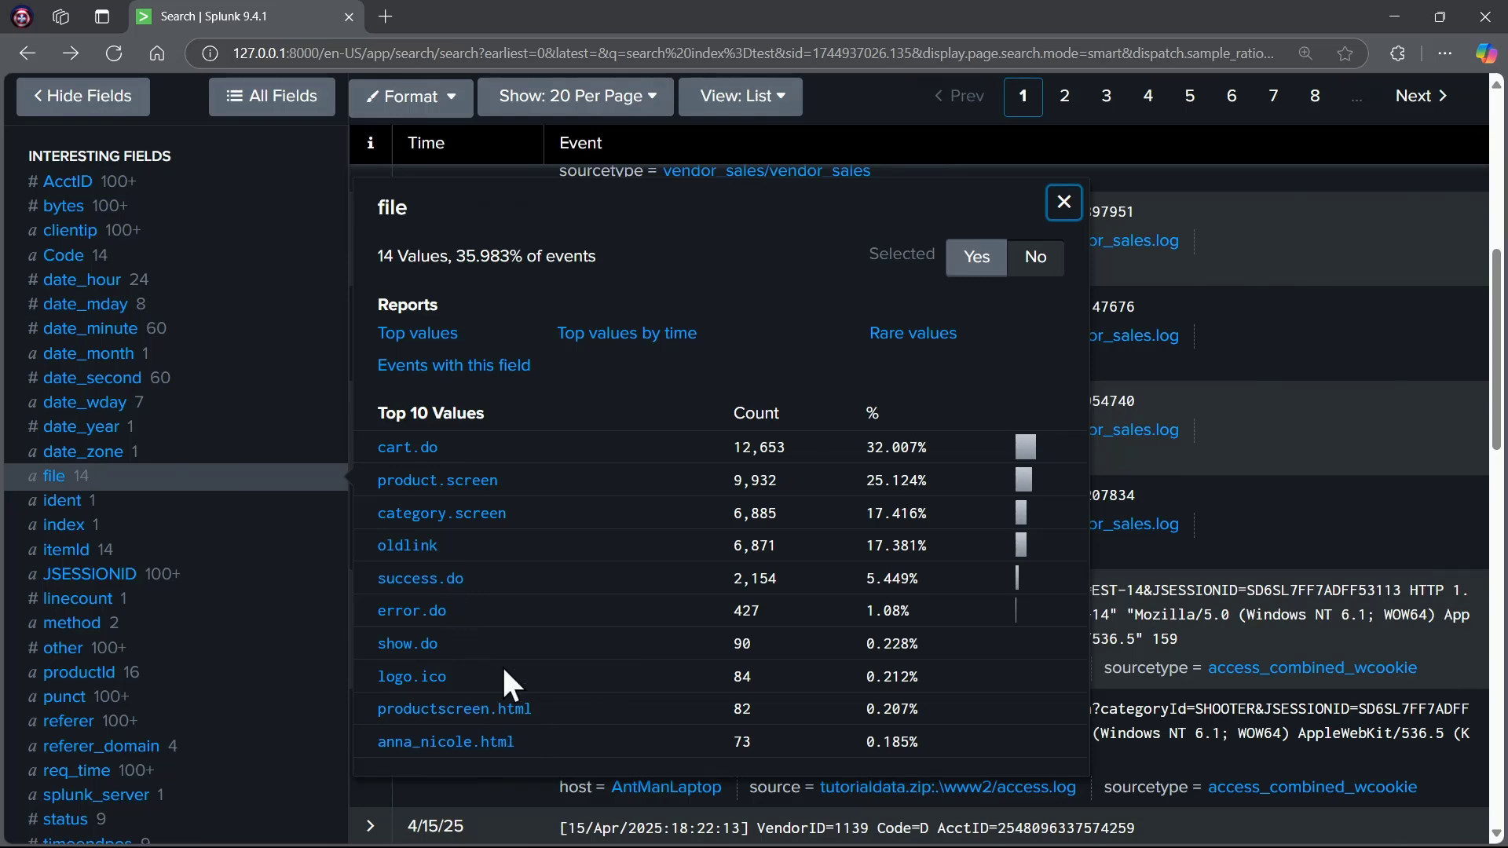
click(1065, 206)
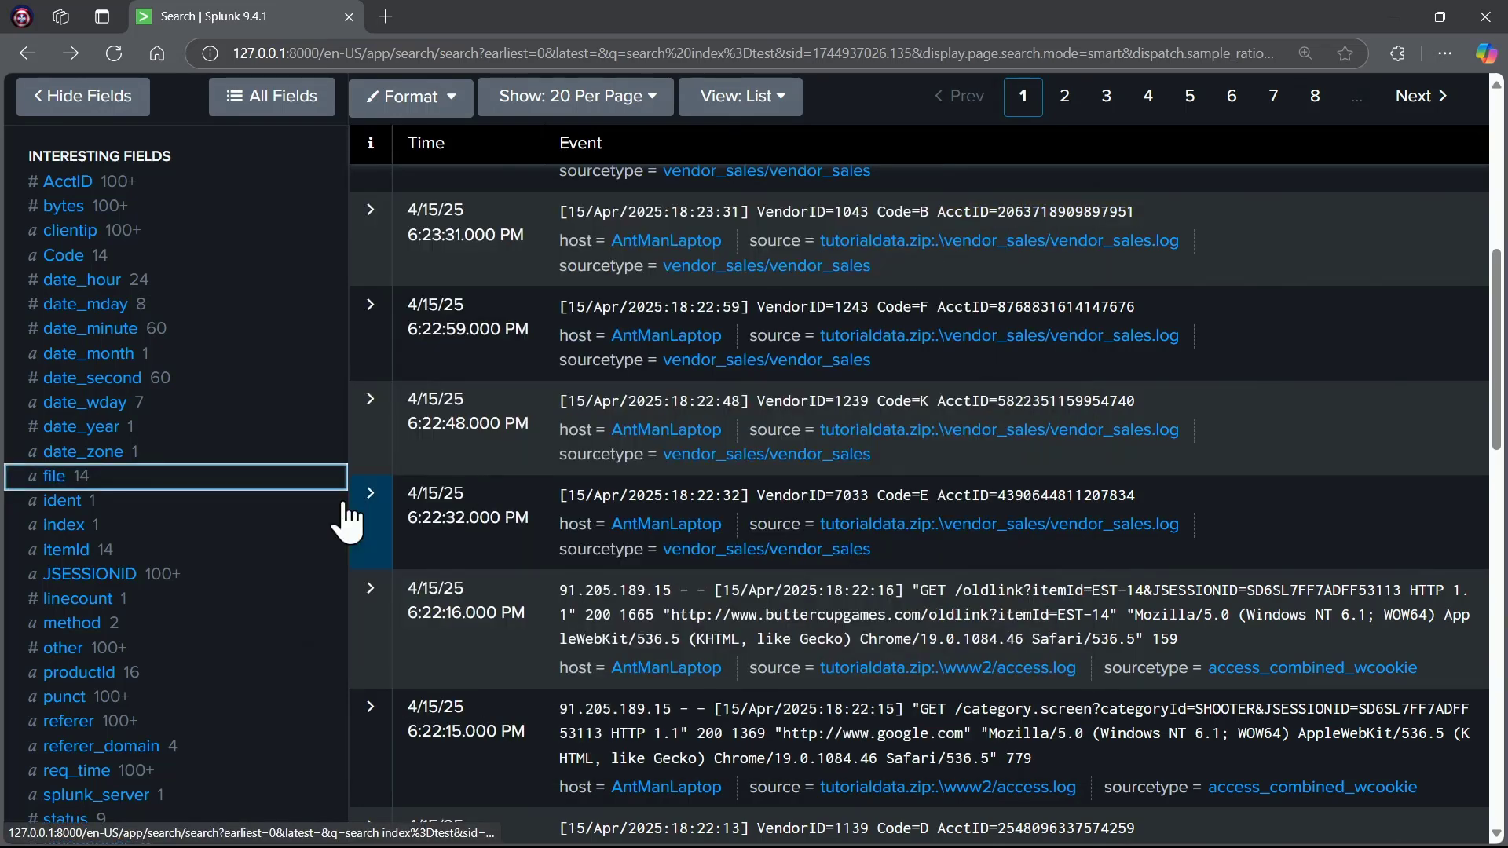
scroll(369, 505, up, 3)
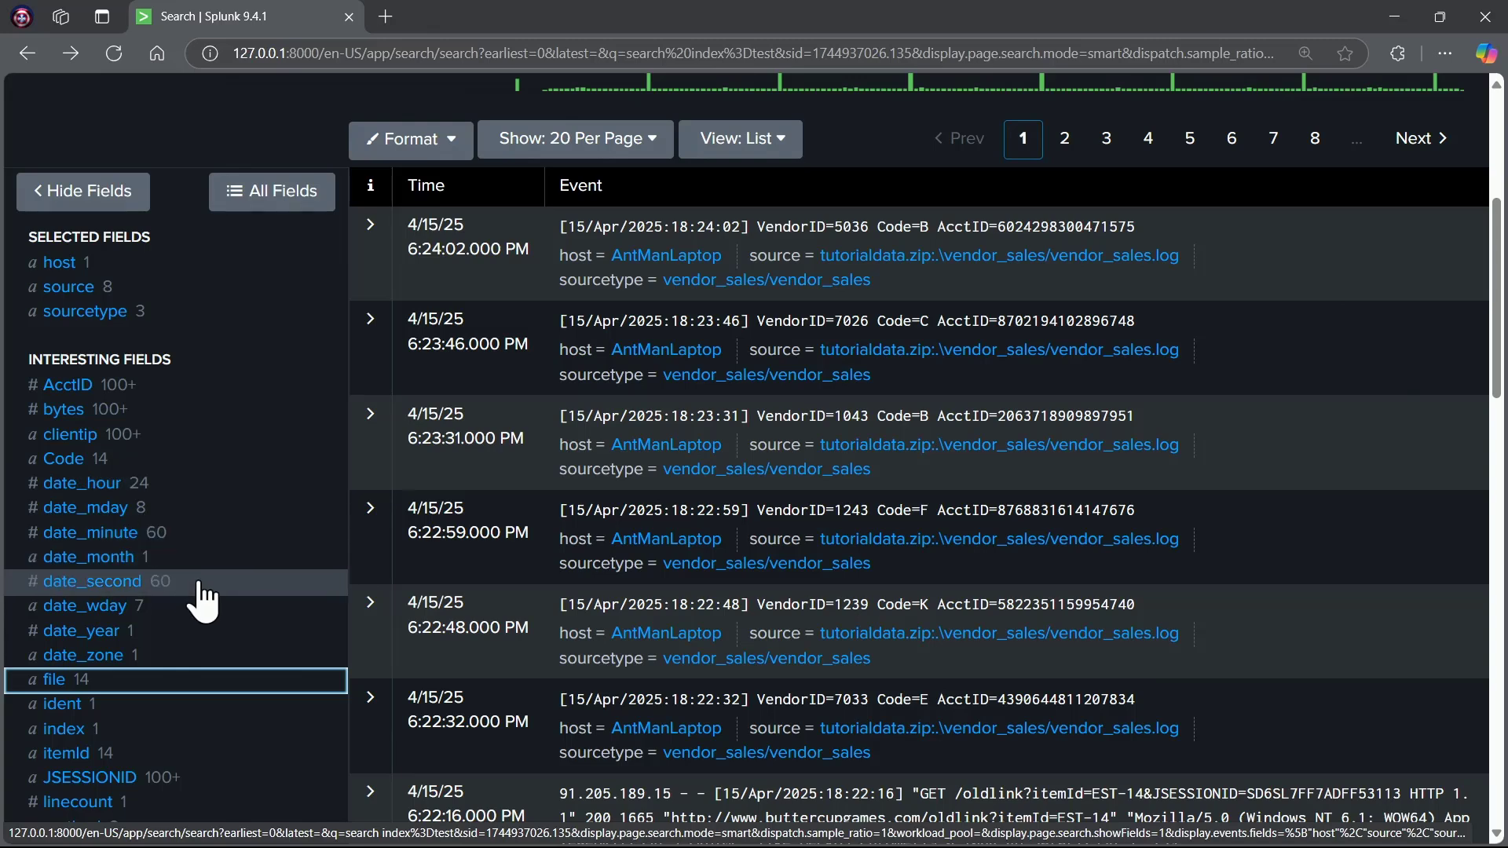
scroll(209, 582, down, 1)
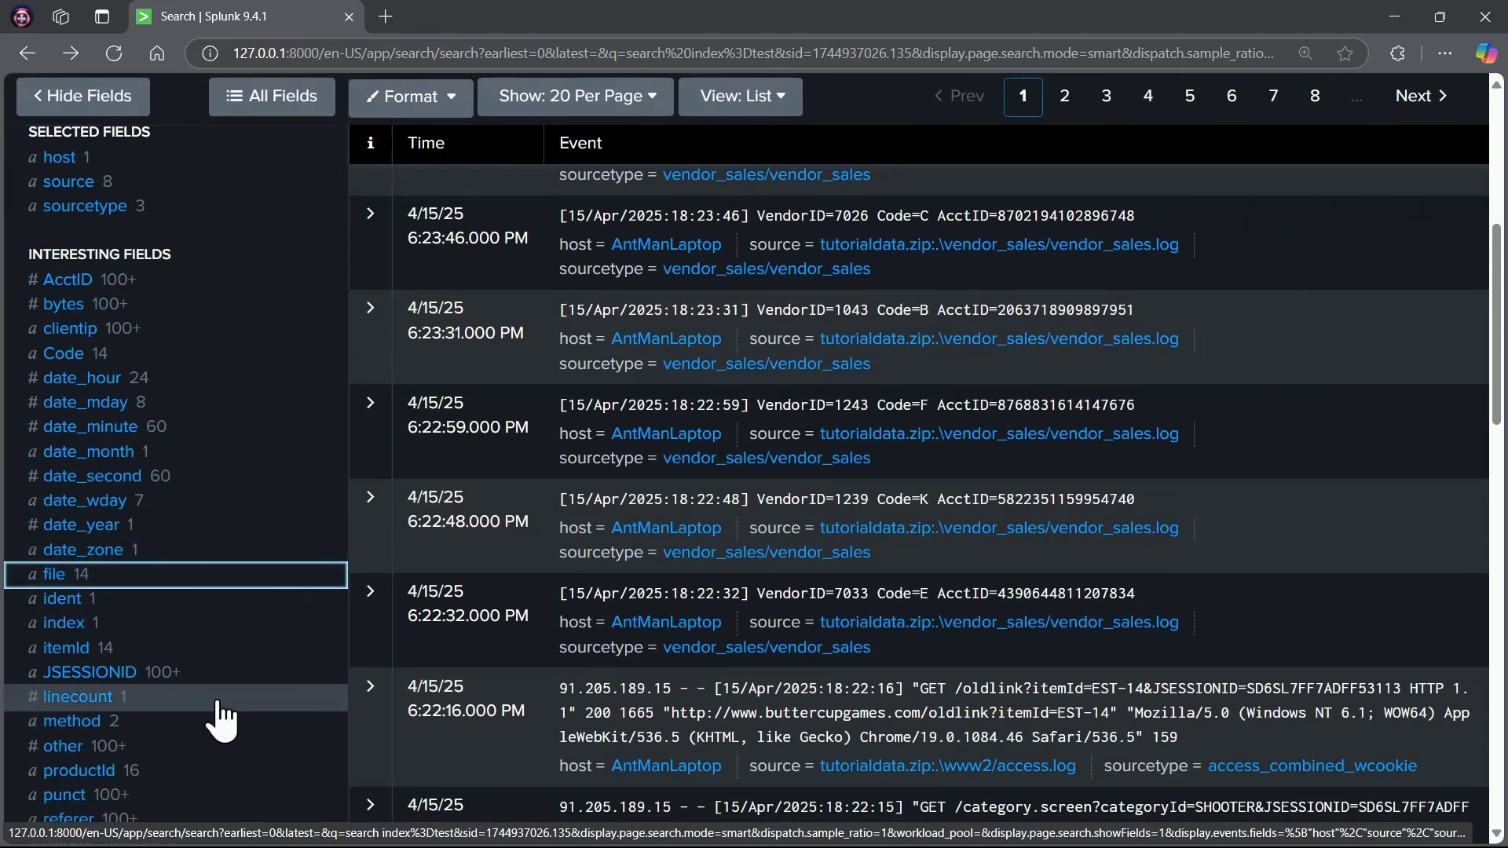
scroll(215, 660, down, 1)
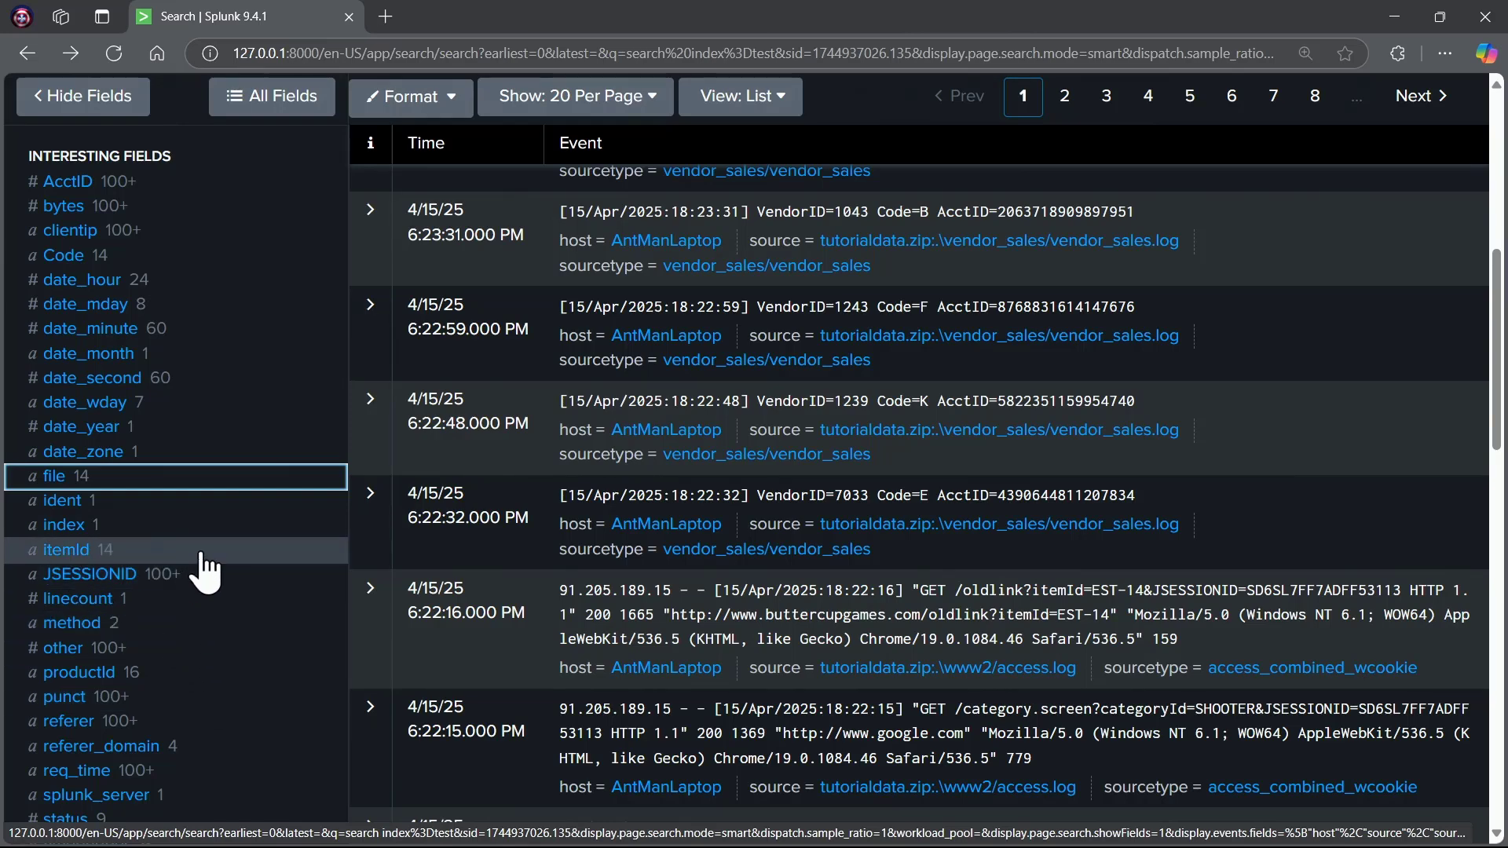
click(69, 550)
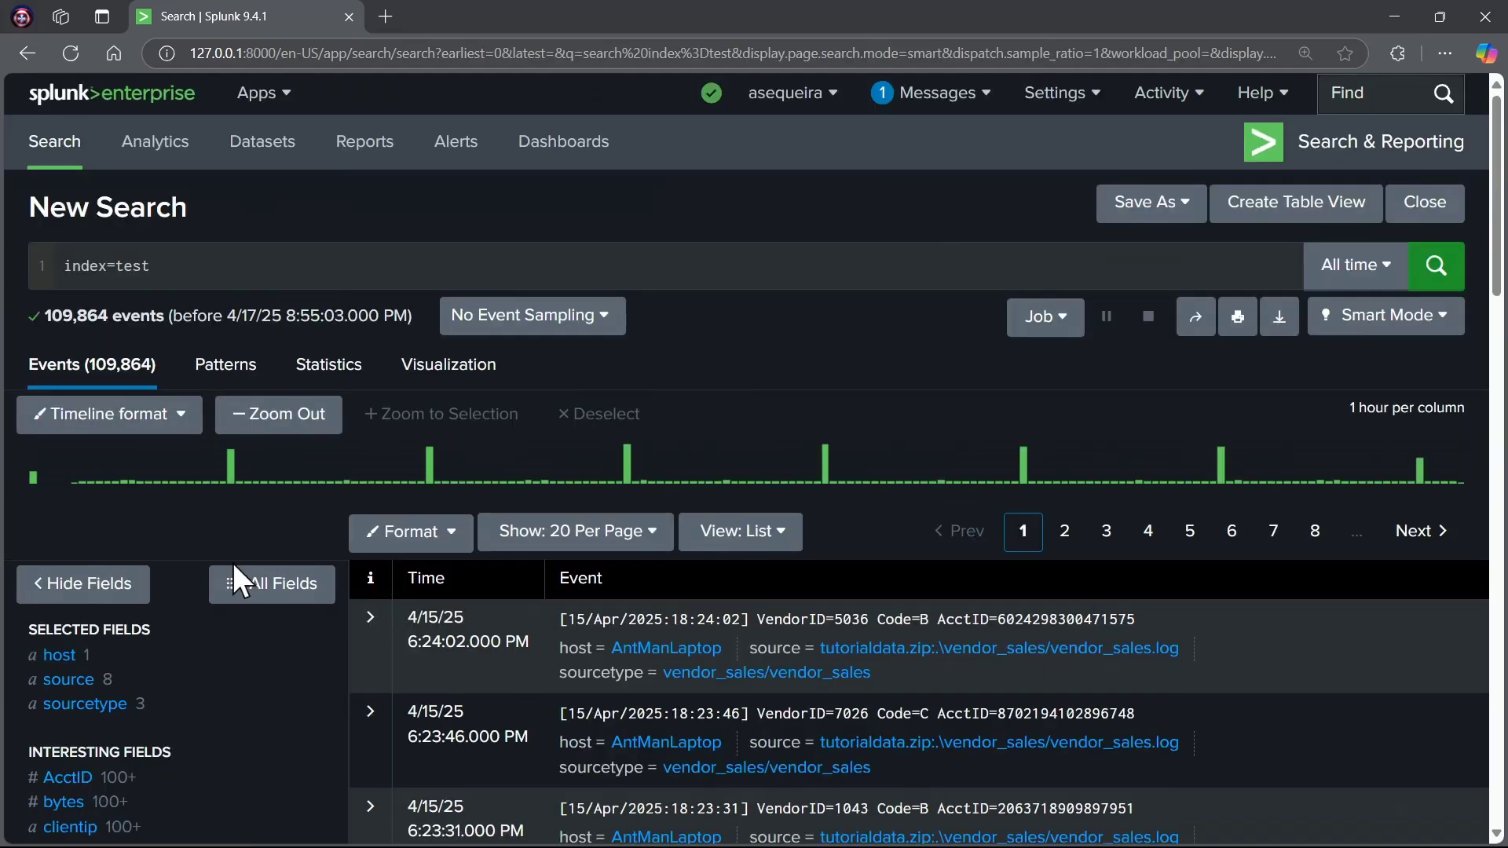
Step: Look through the interesting fields of the refreshed index=test results and review the file field's available reports and top values
scroll(232, 563, down, 6)
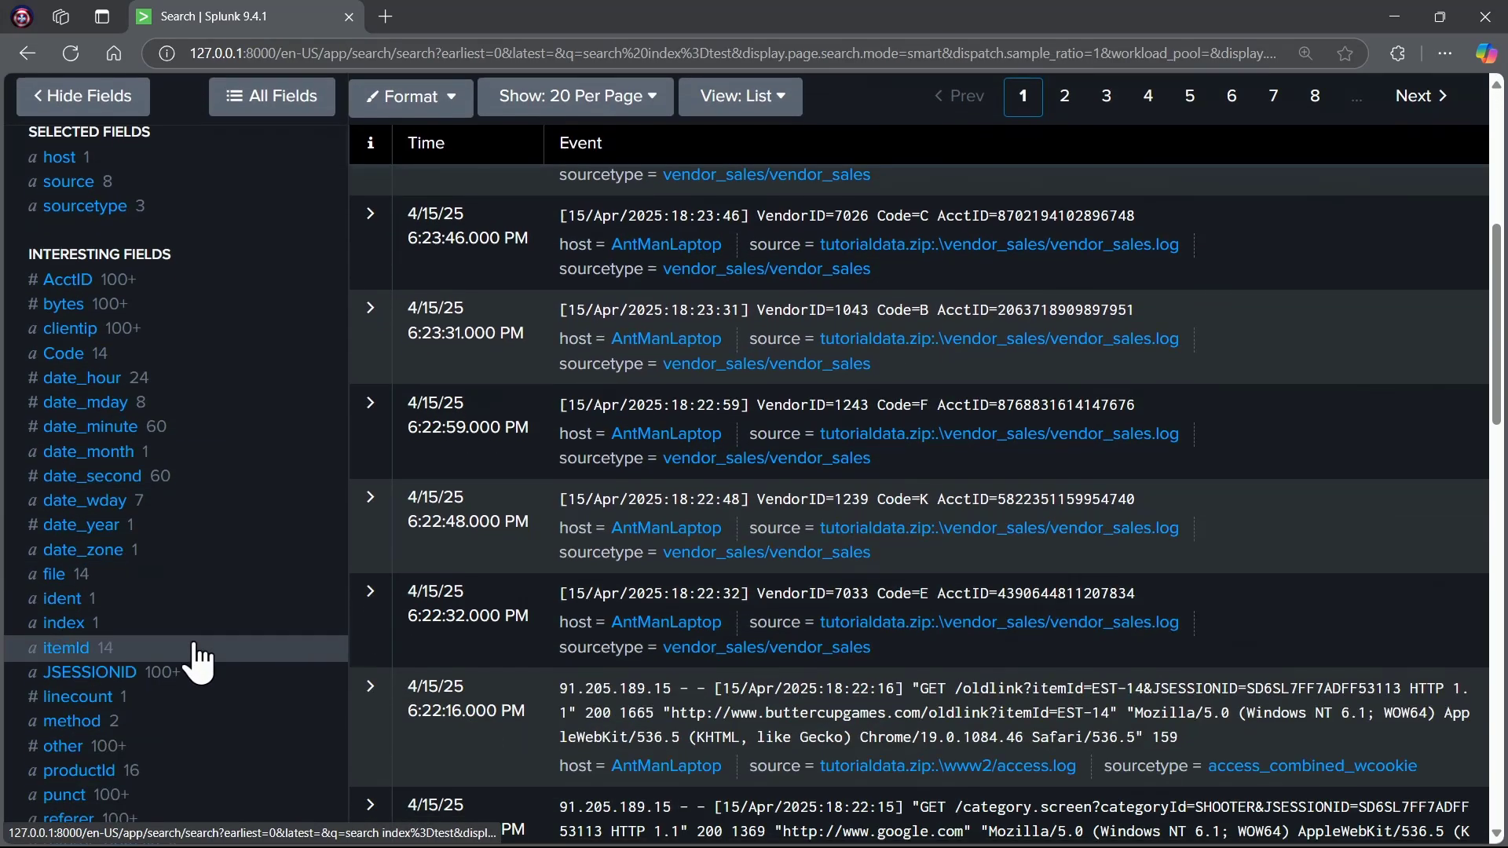
scroll(199, 662, down, 4)
scroll(200, 662, up, 5)
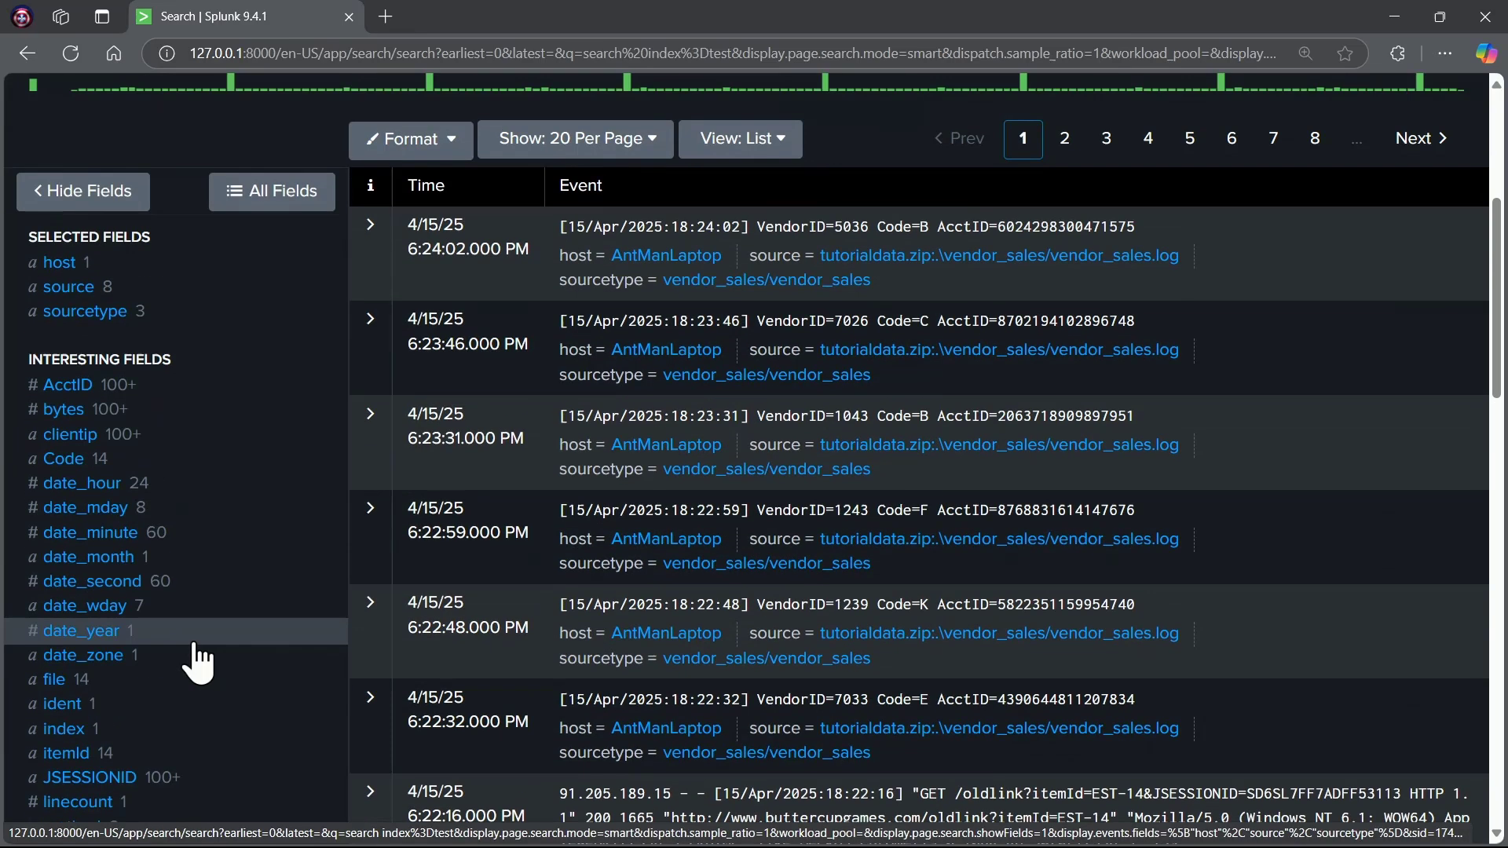
scroll(201, 562, up, 1)
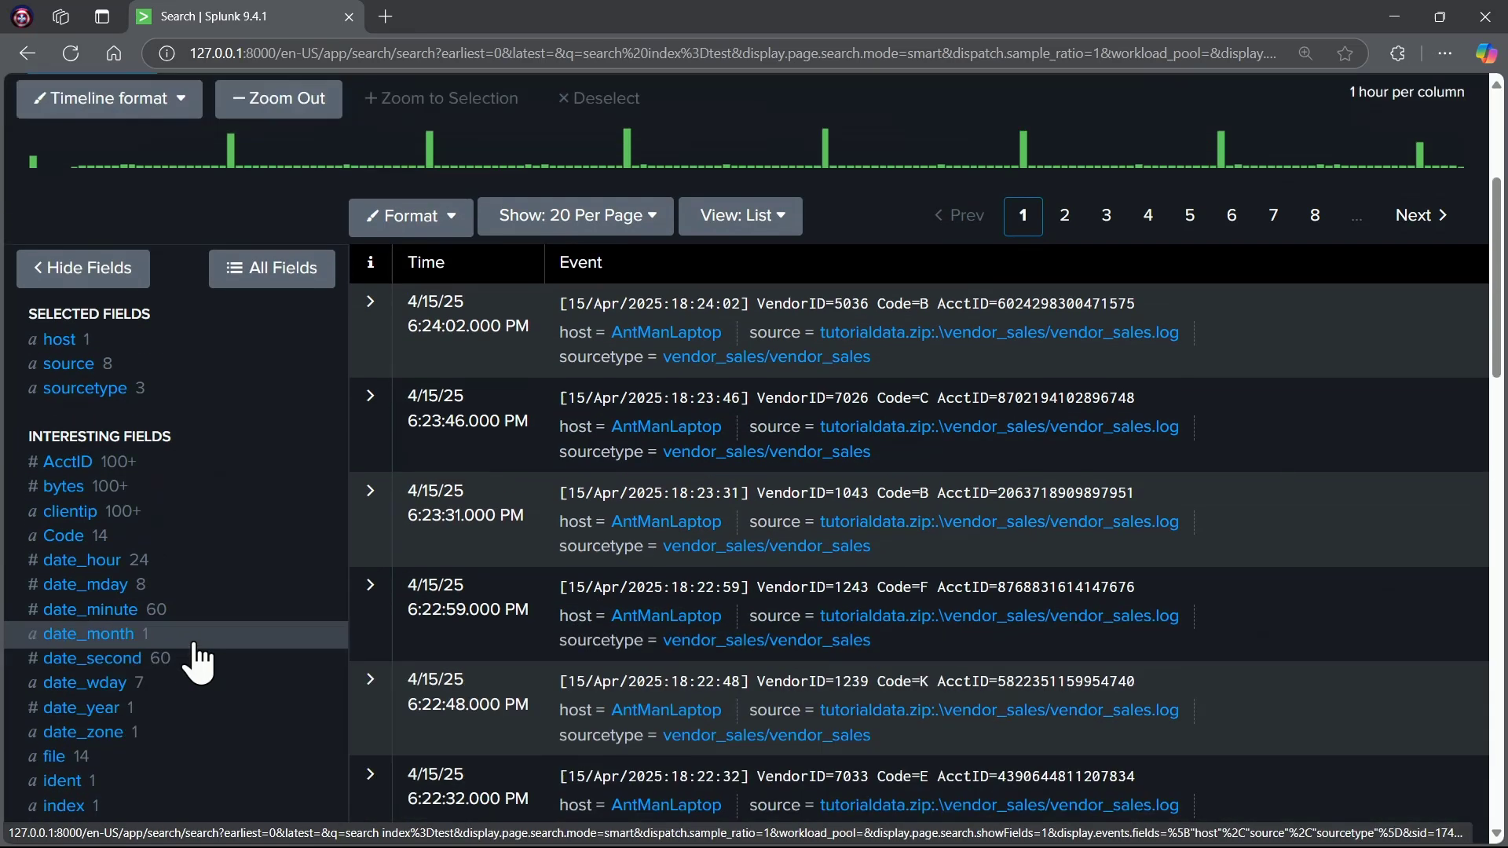
scroll(206, 597, down, 2)
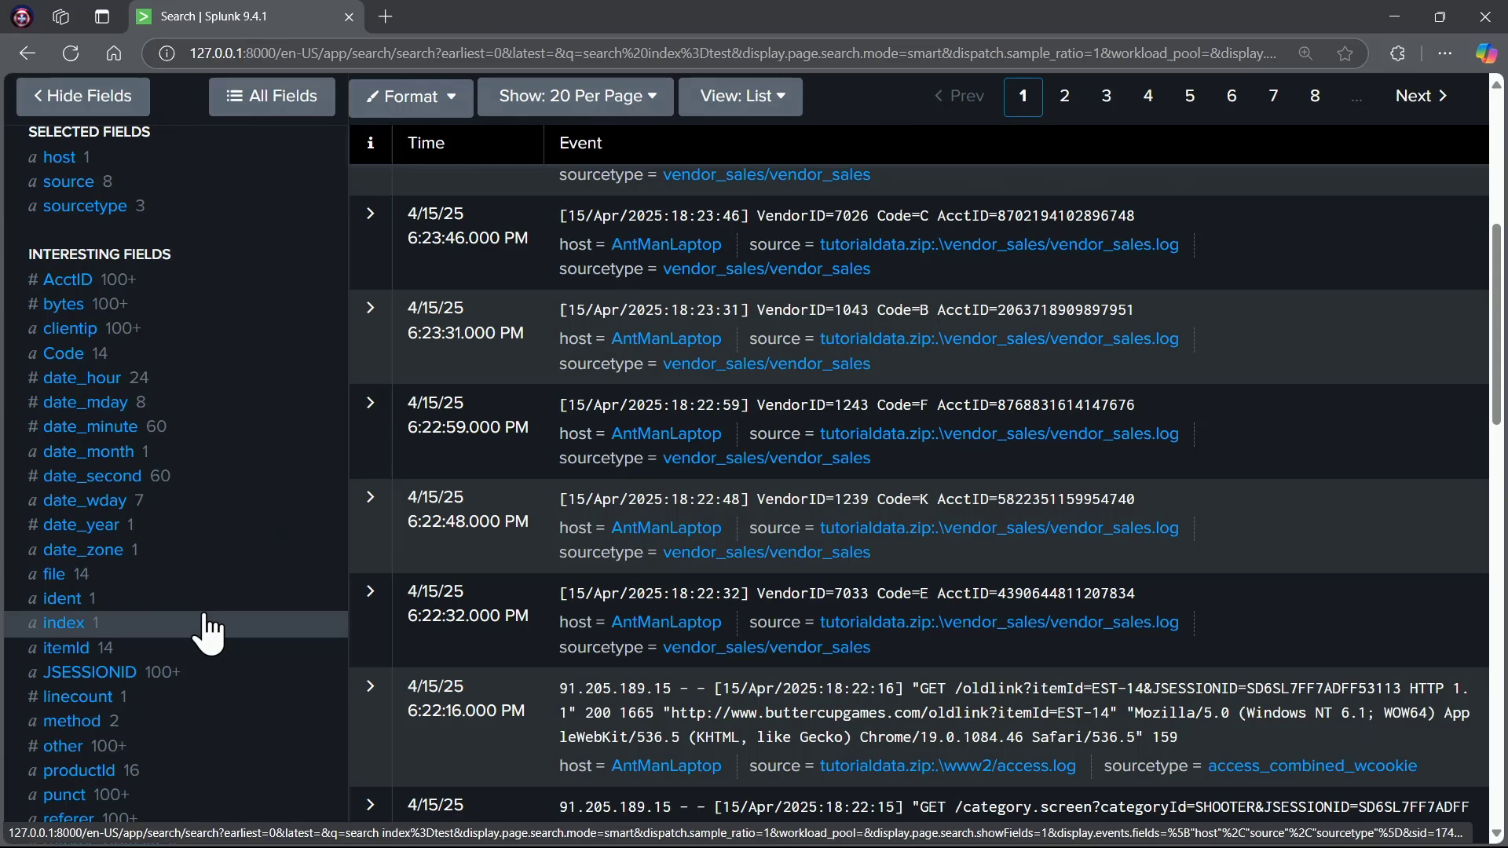
click(55, 575)
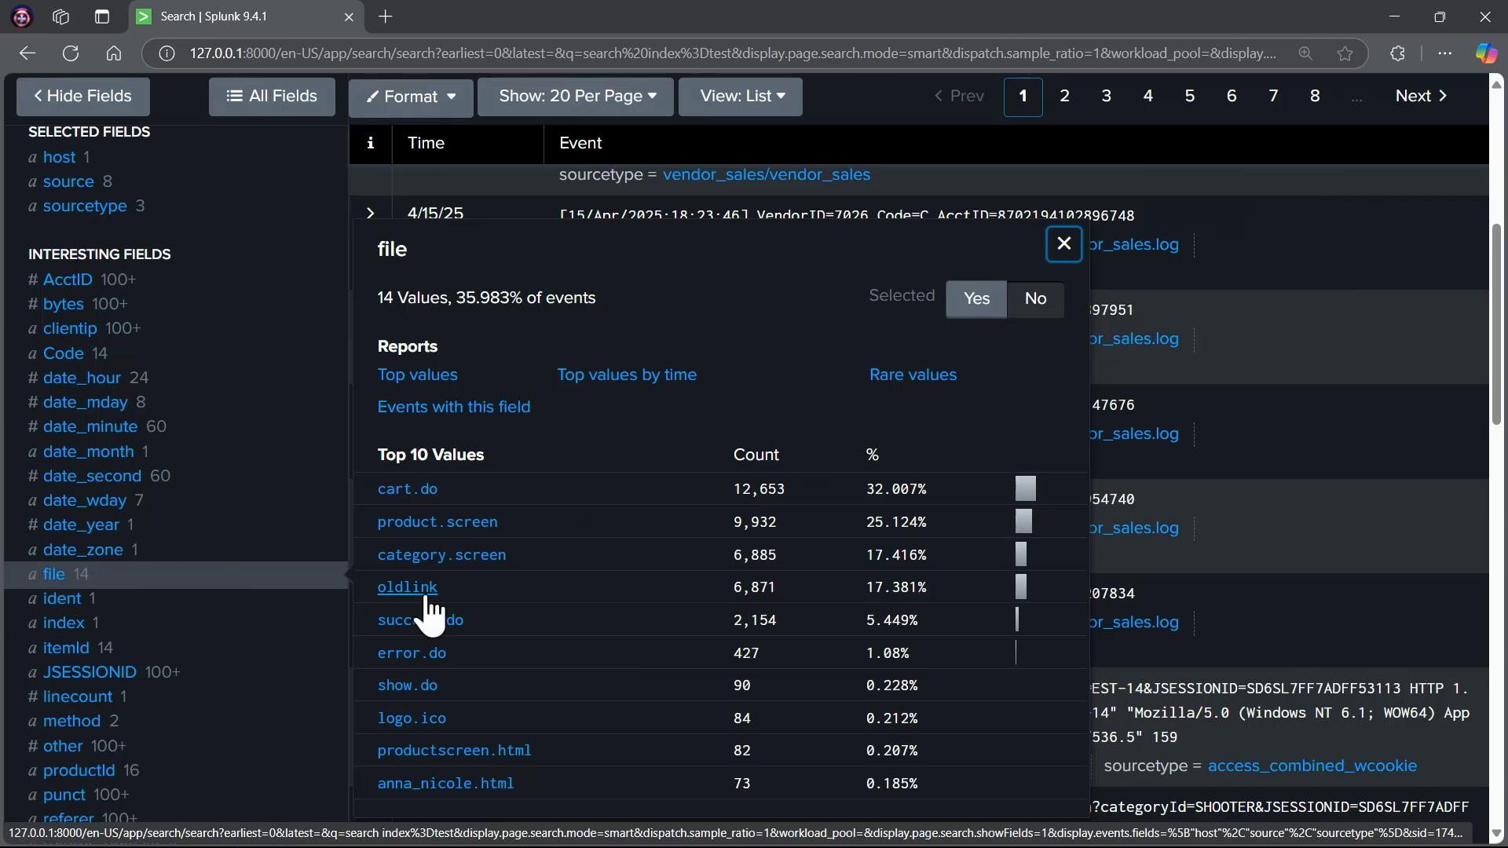
click(1063, 246)
scroll(821, 478, up, 5)
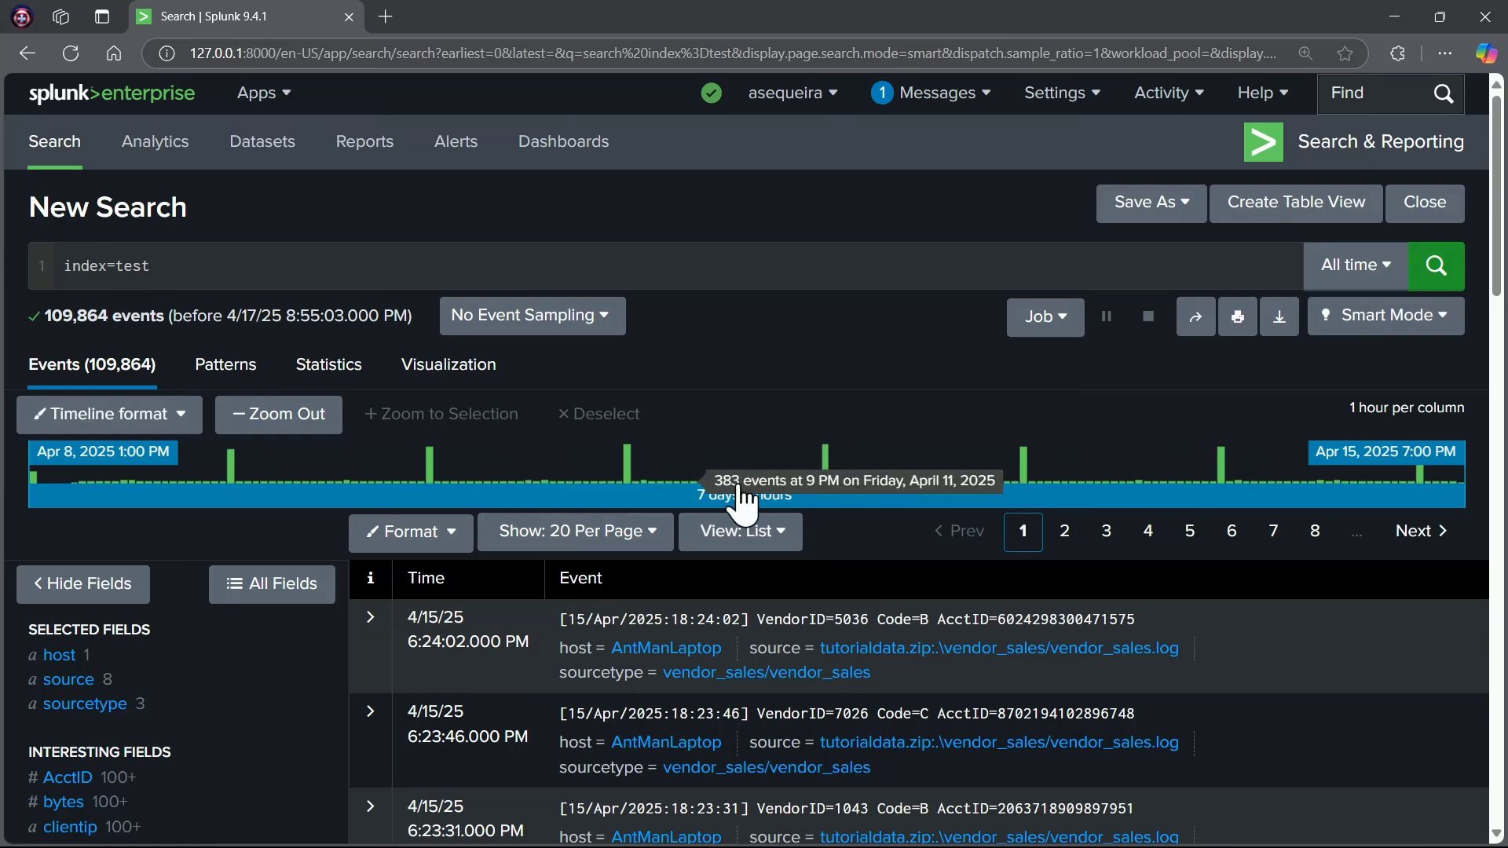
Step: Add the filter file=success.do to the index=test search and run it over all time
click(339, 267)
text(f)
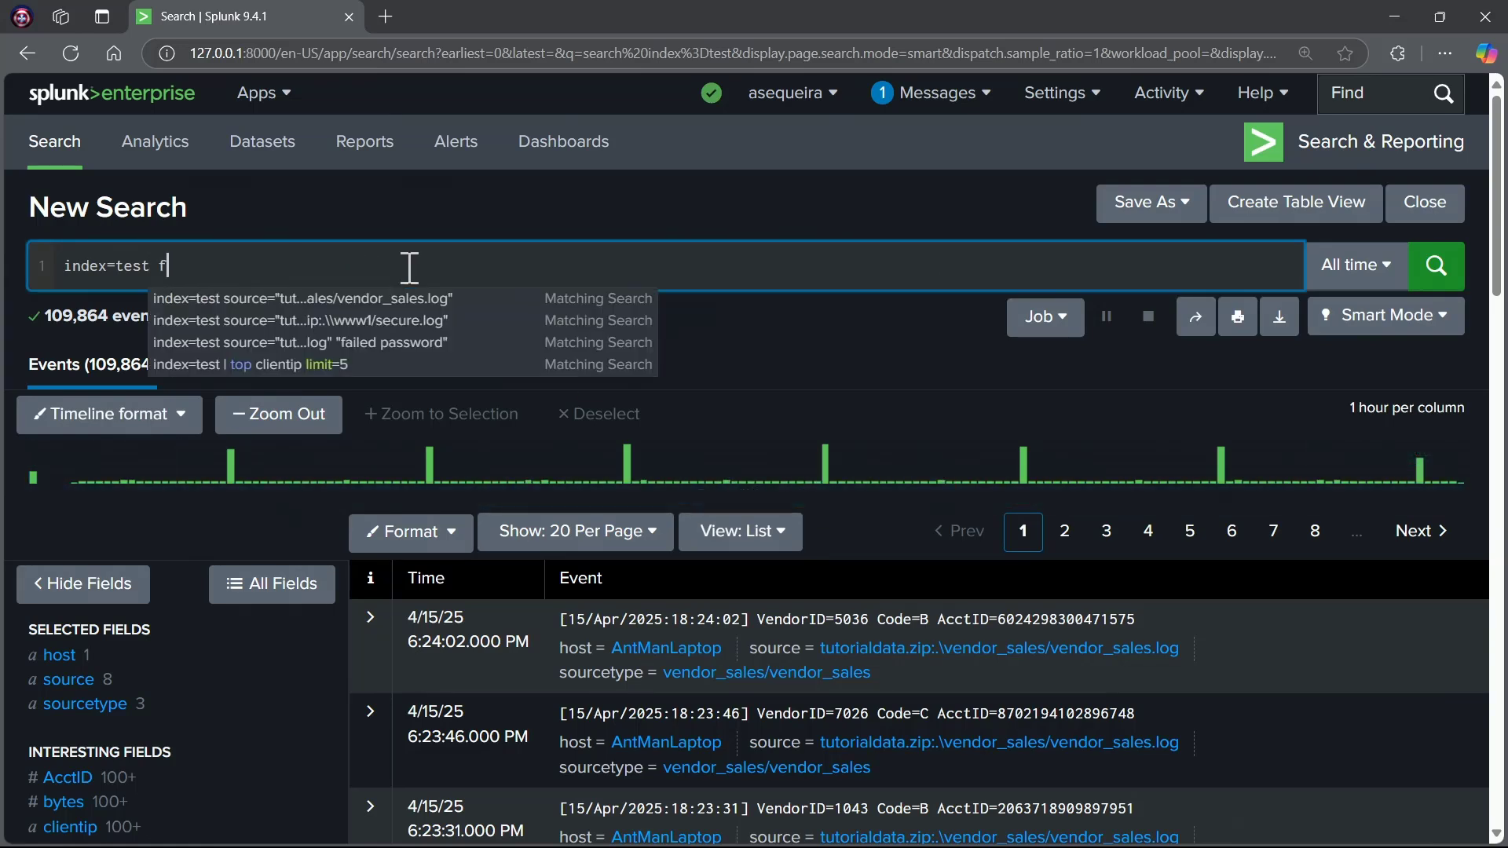
text(ile=success.do)
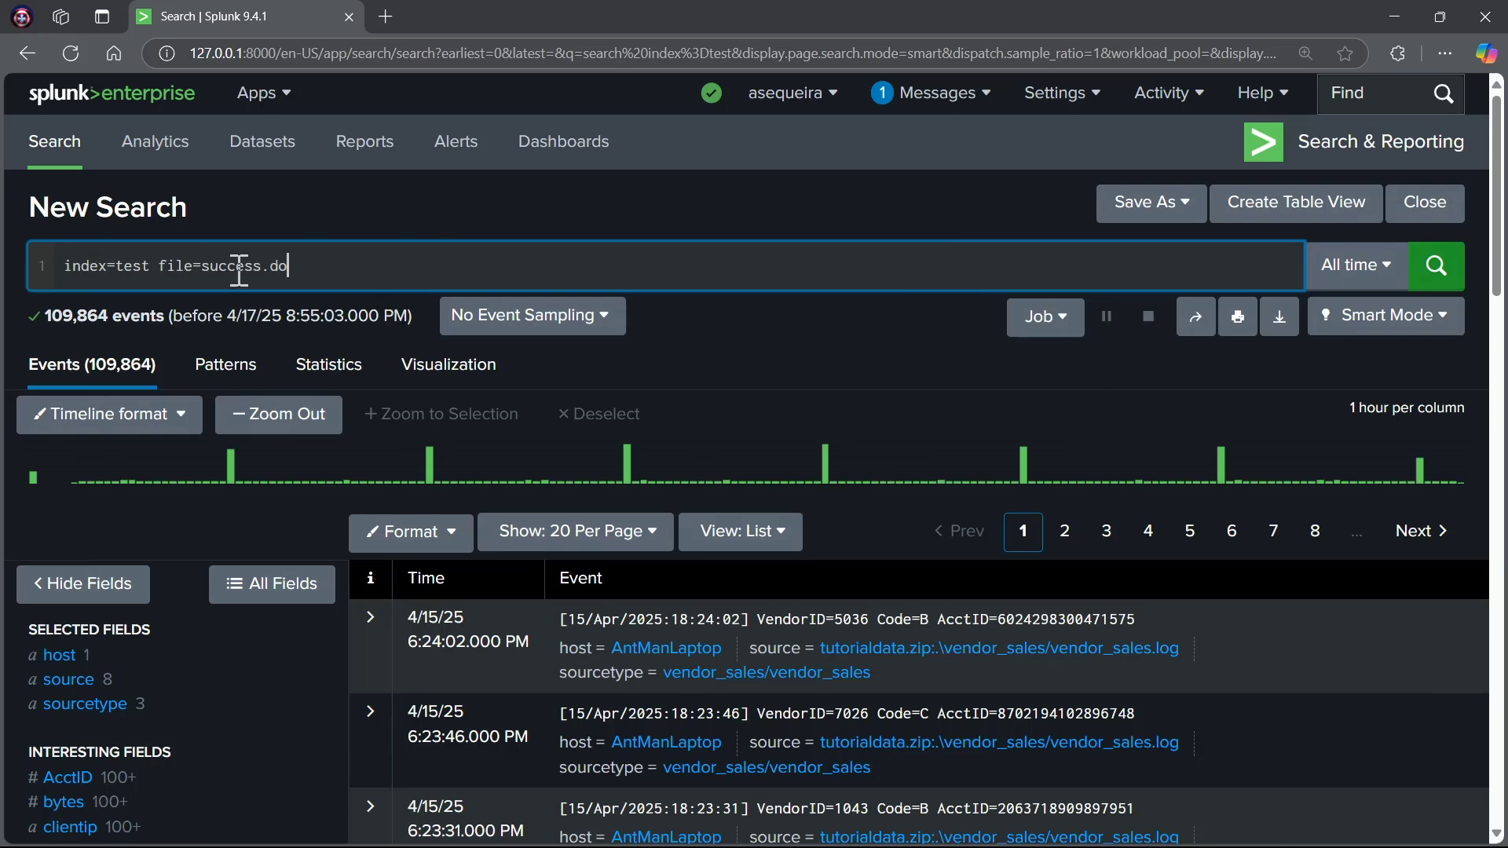
click(1436, 267)
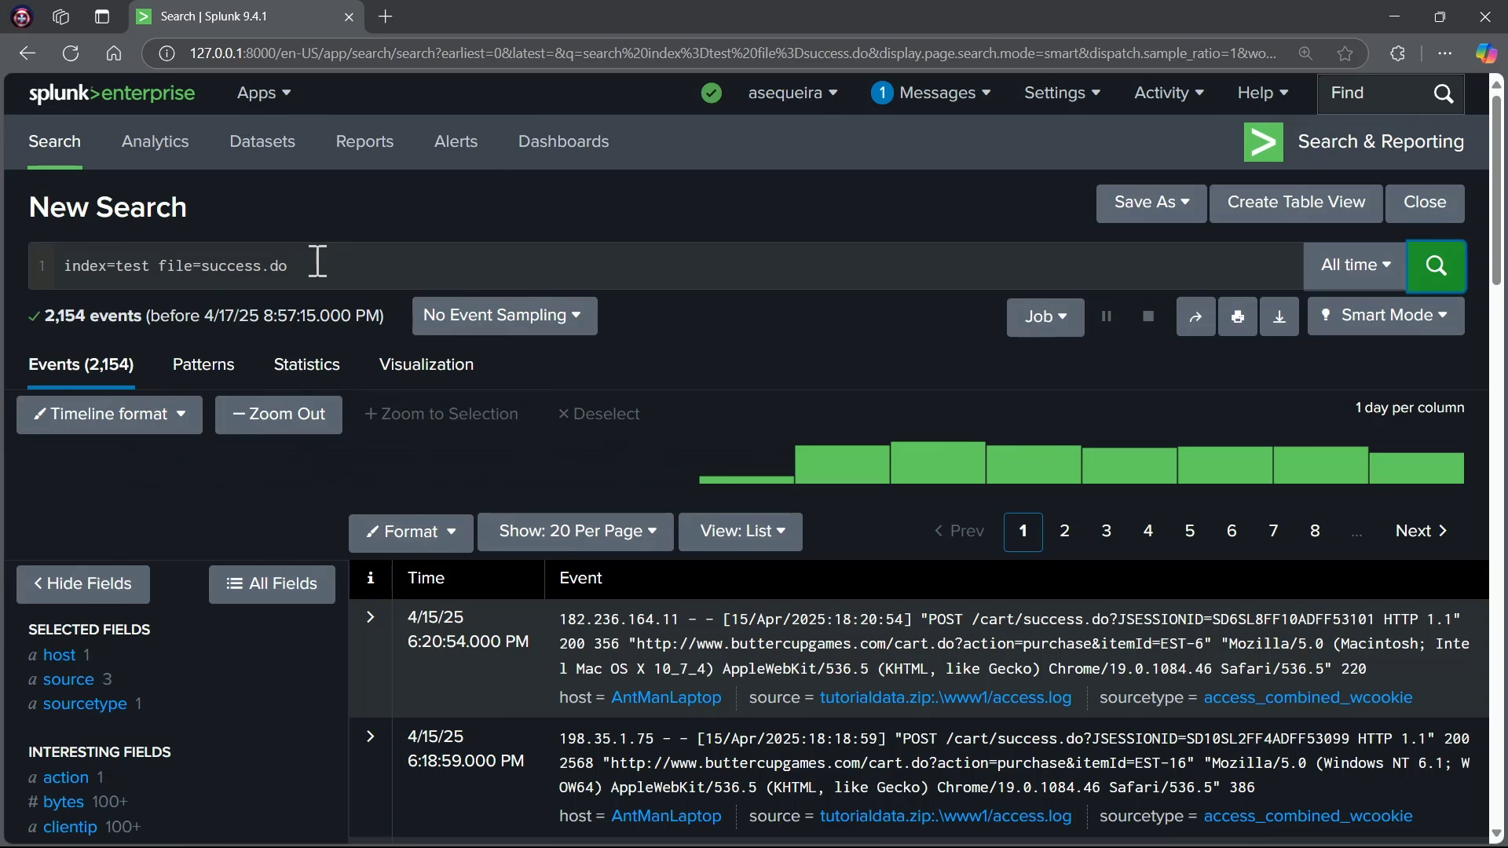
Step: Review the file=success.do filter, look through the filtered results' interesting fields and events, and check the search options for an event's trailing number
drag(317, 262, 154, 271)
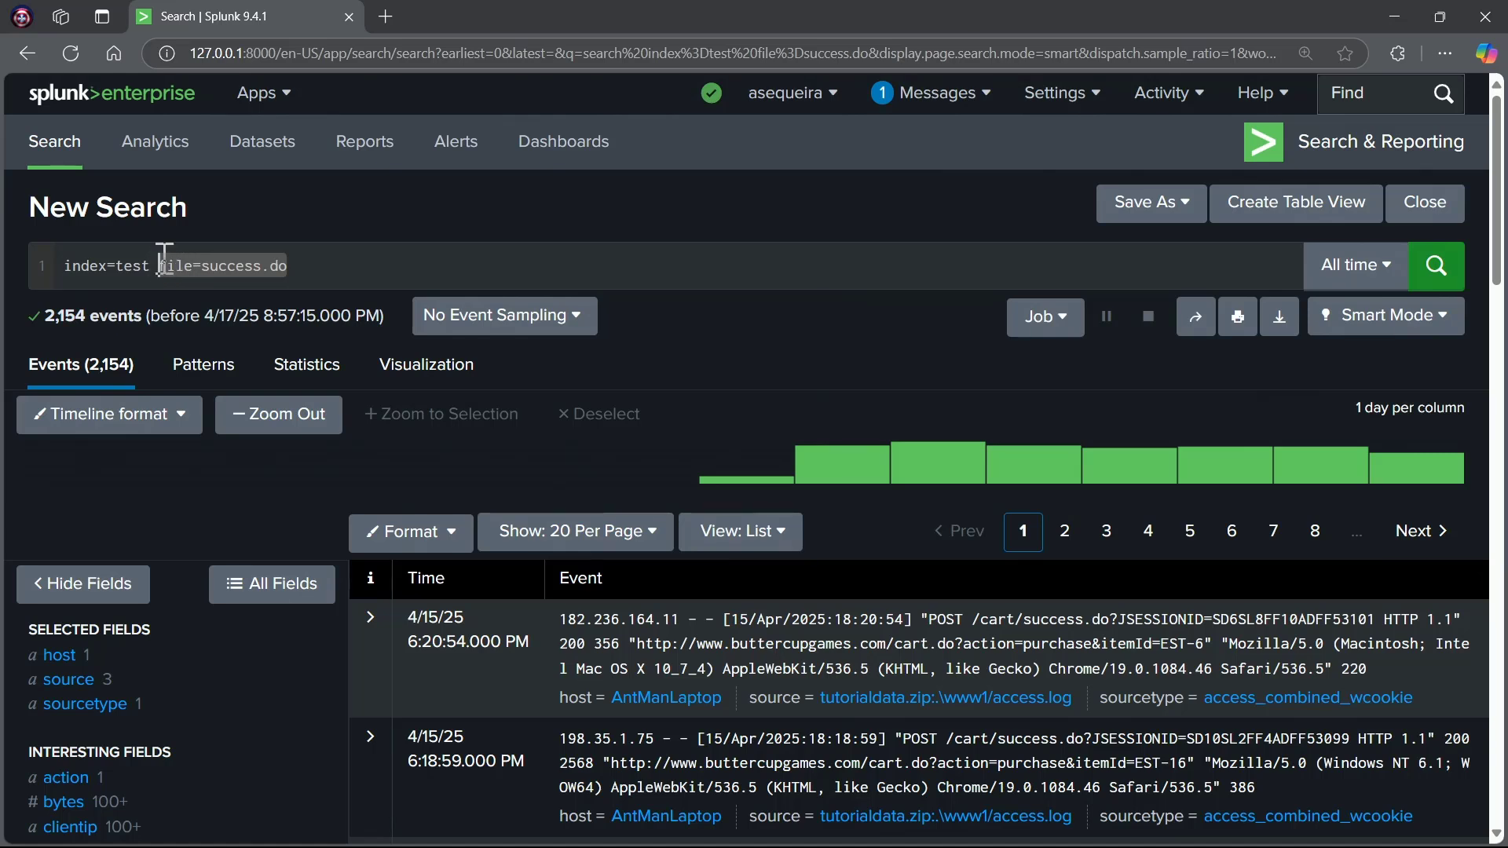
click(349, 265)
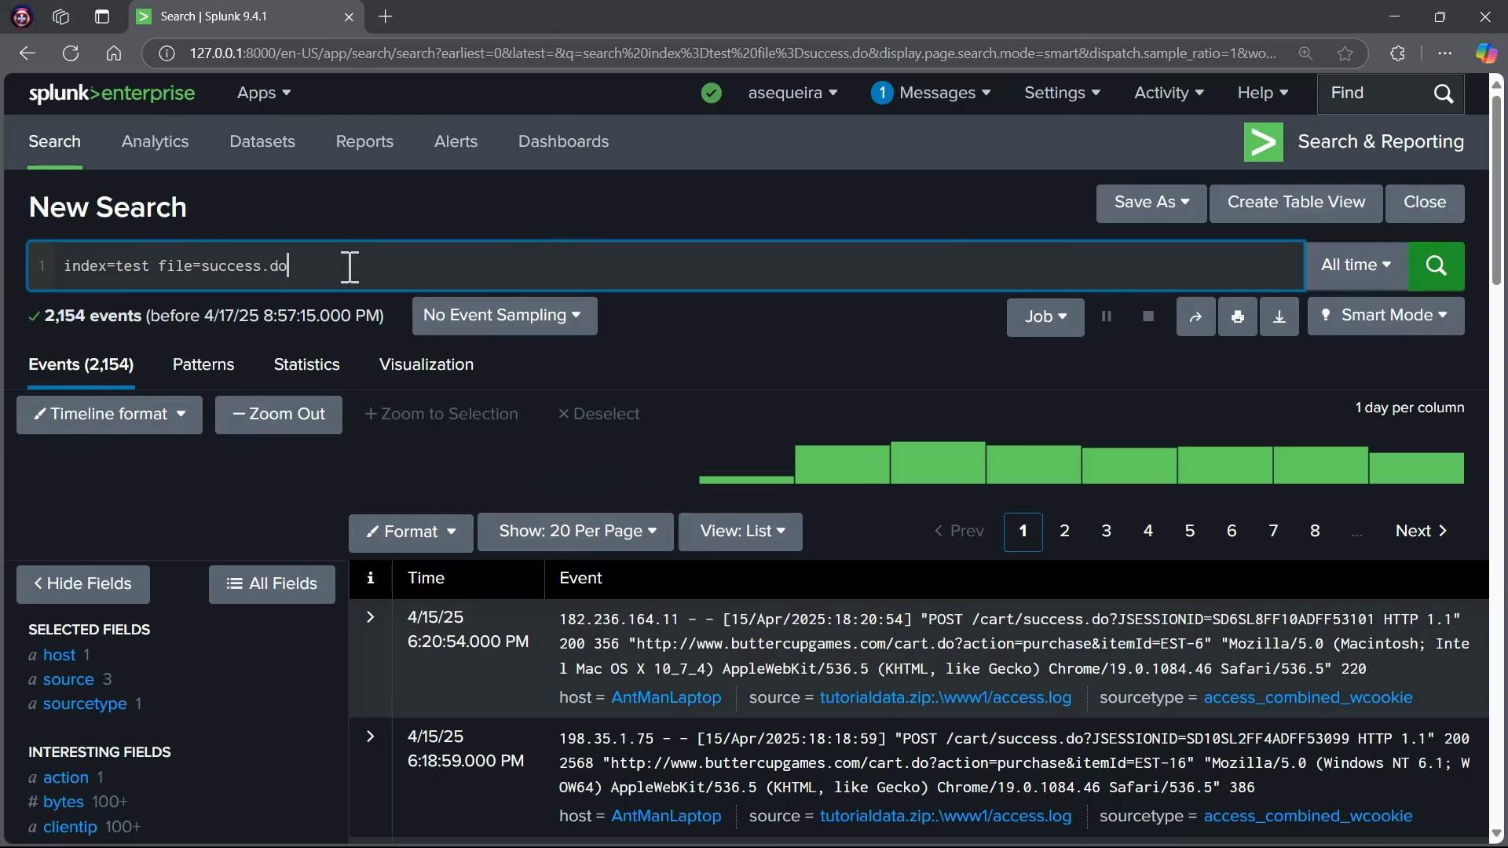
scroll(348, 327, down, 1)
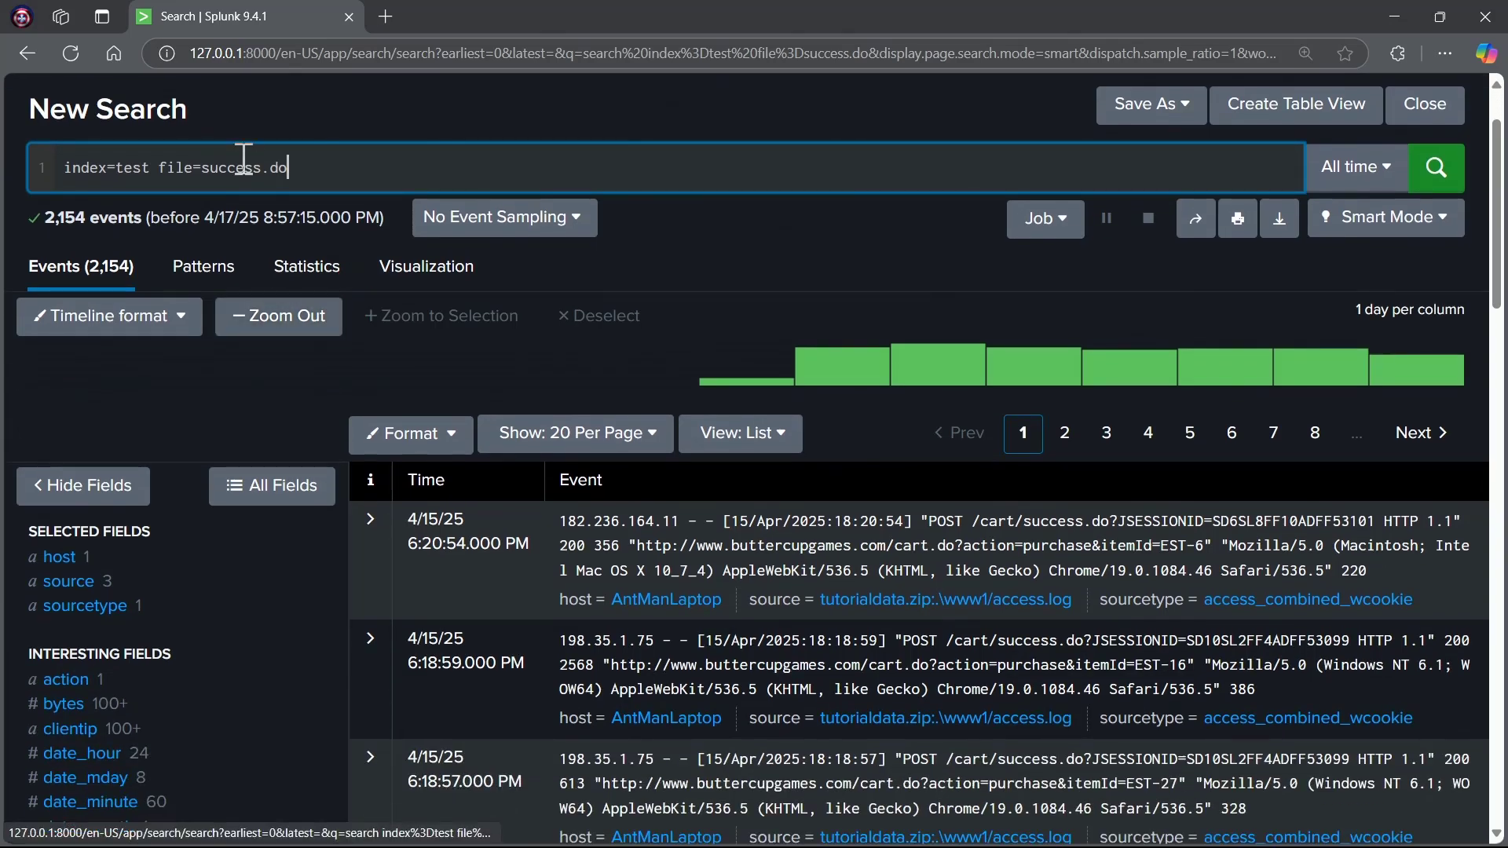
scroll(346, 342, down, 4)
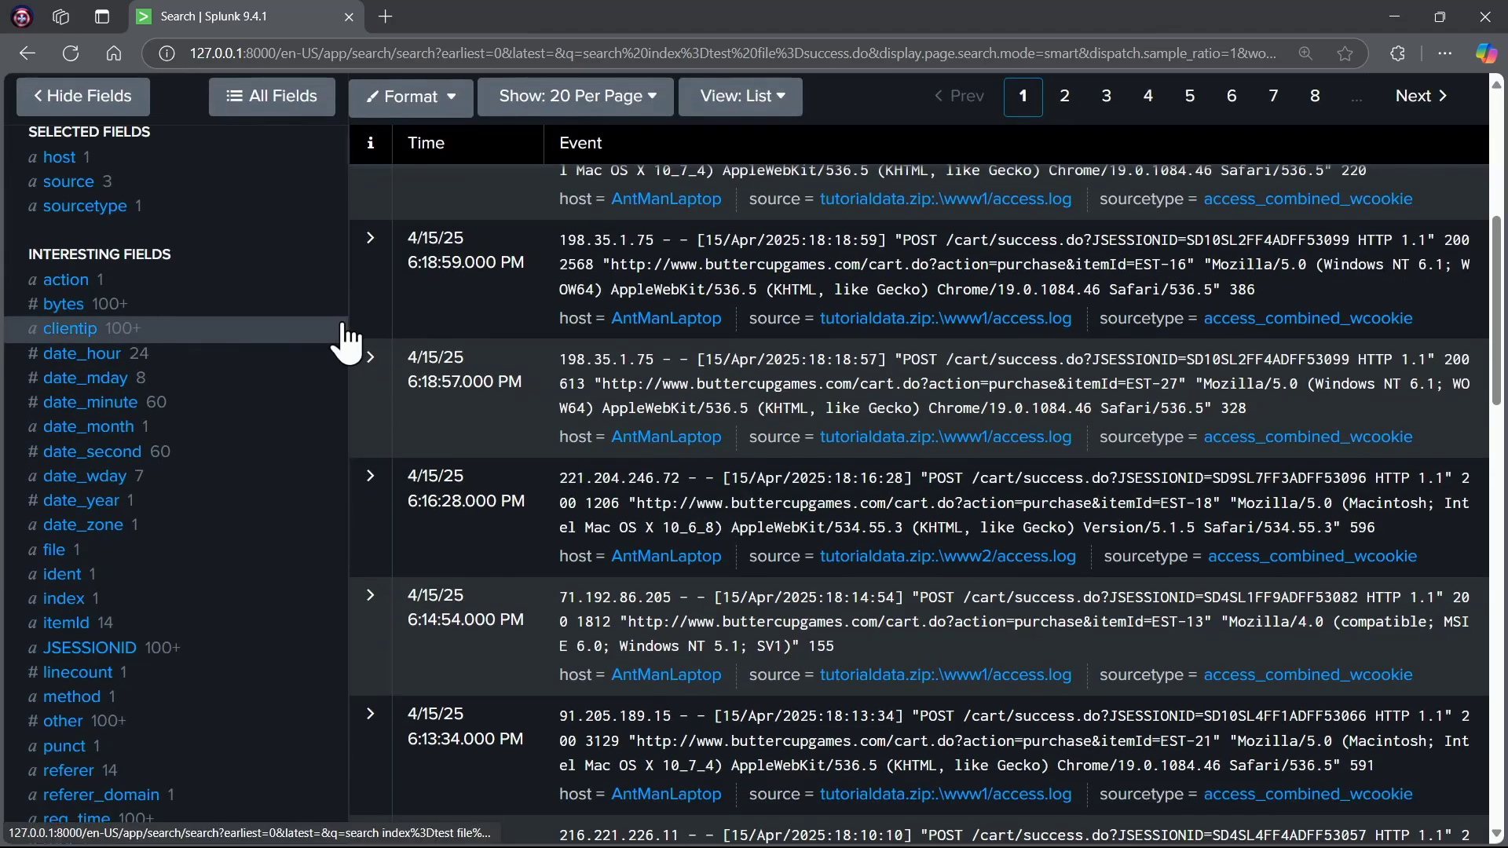
scroll(336, 346, down, 3)
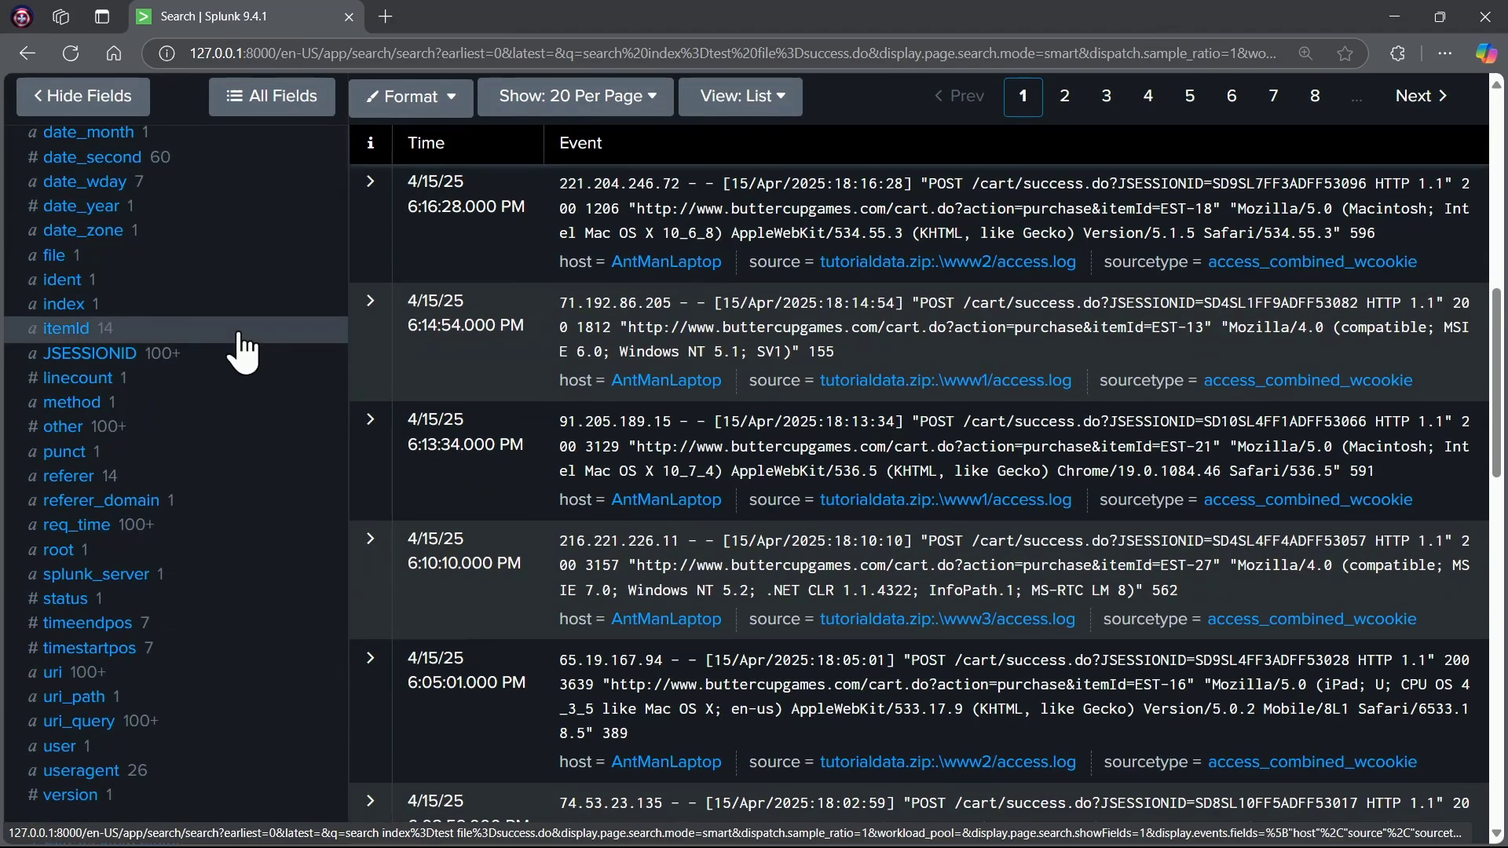
scroll(244, 350, down, 2)
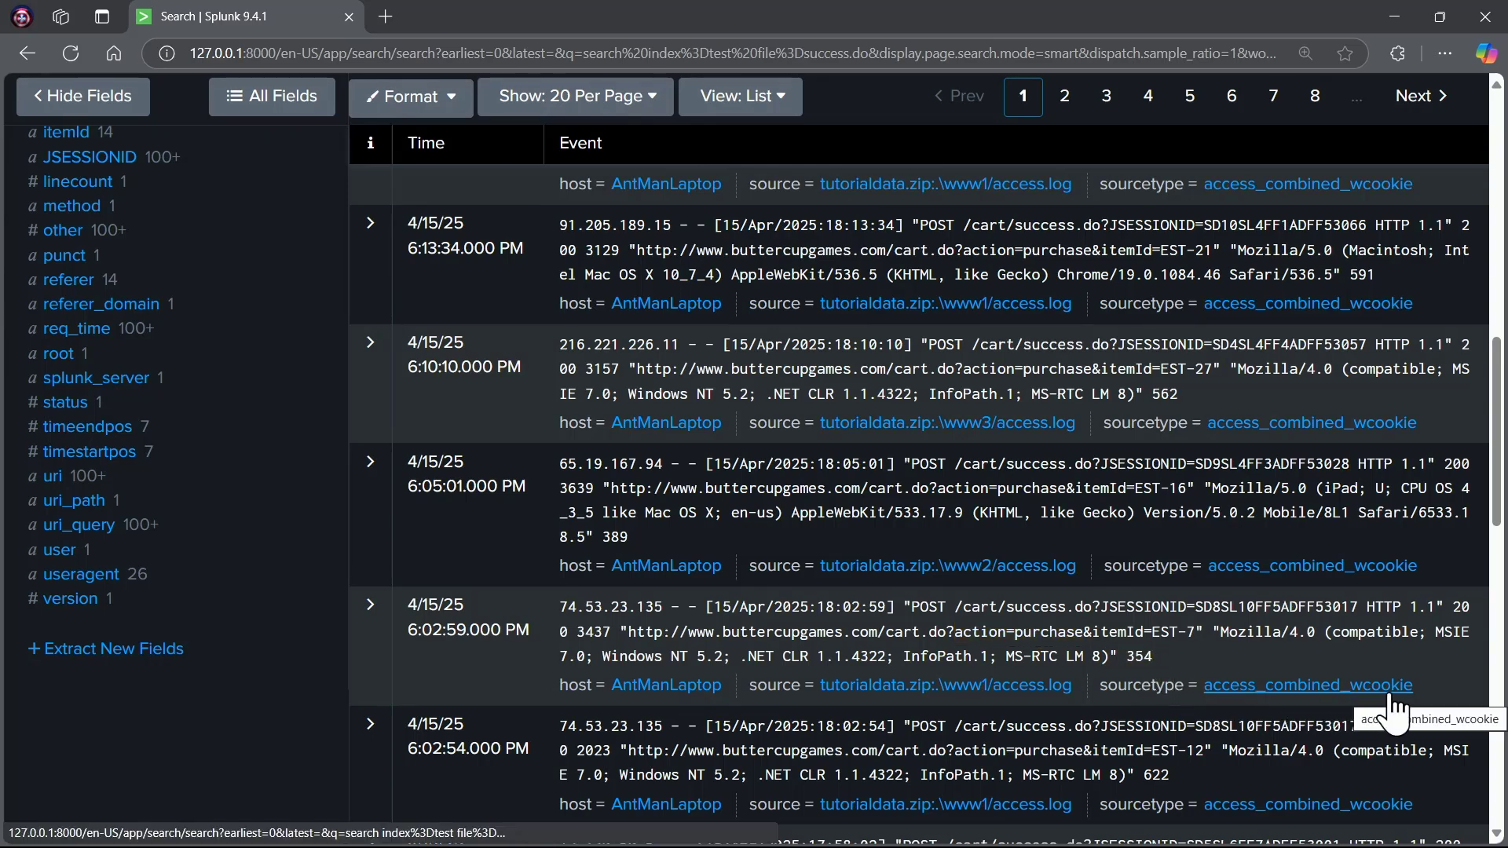
click(1139, 656)
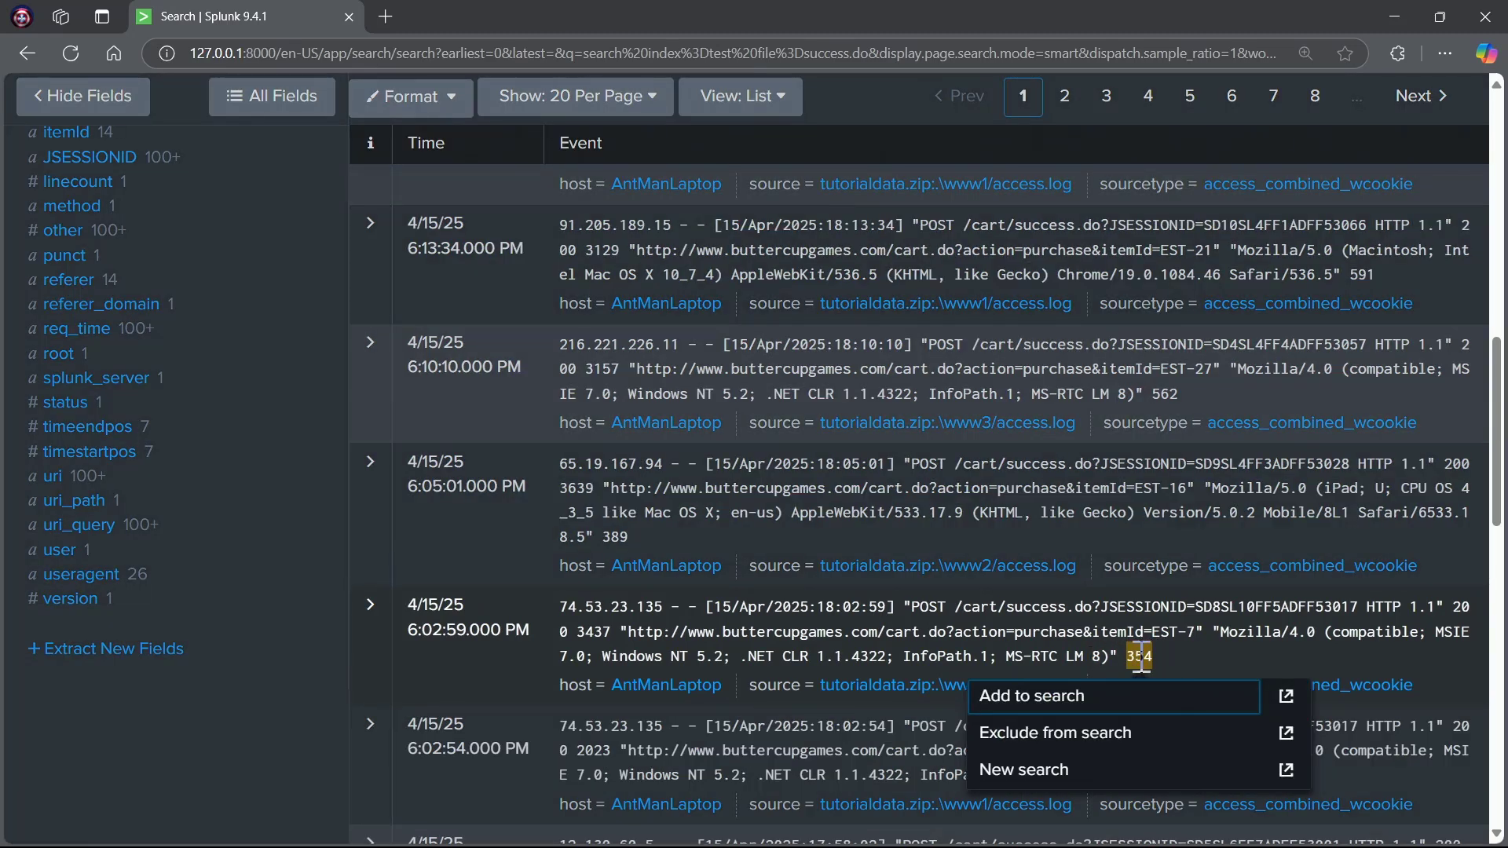
click(1159, 658)
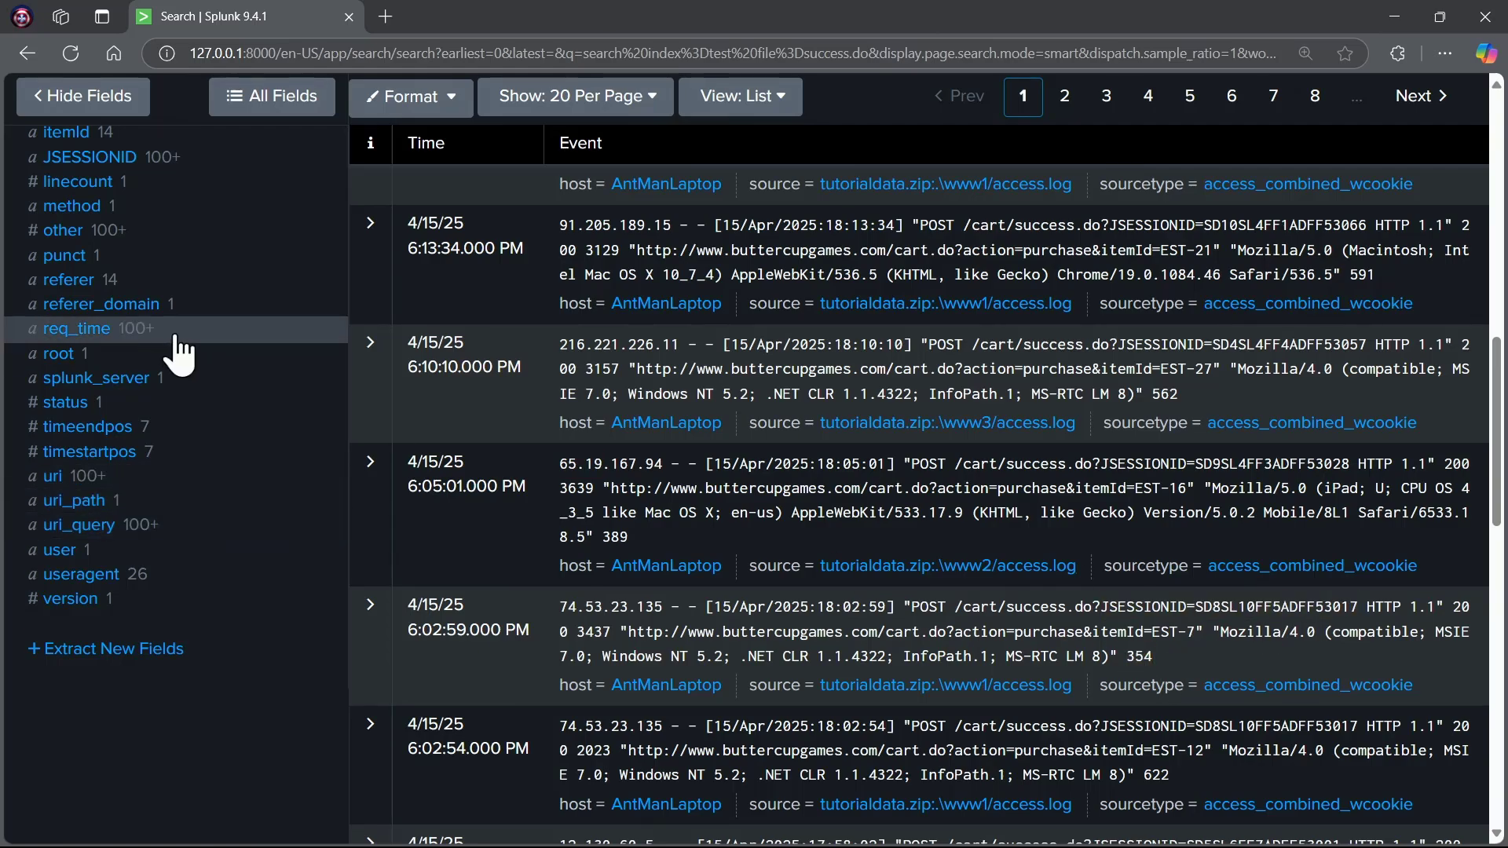
scroll(185, 538, up, 8)
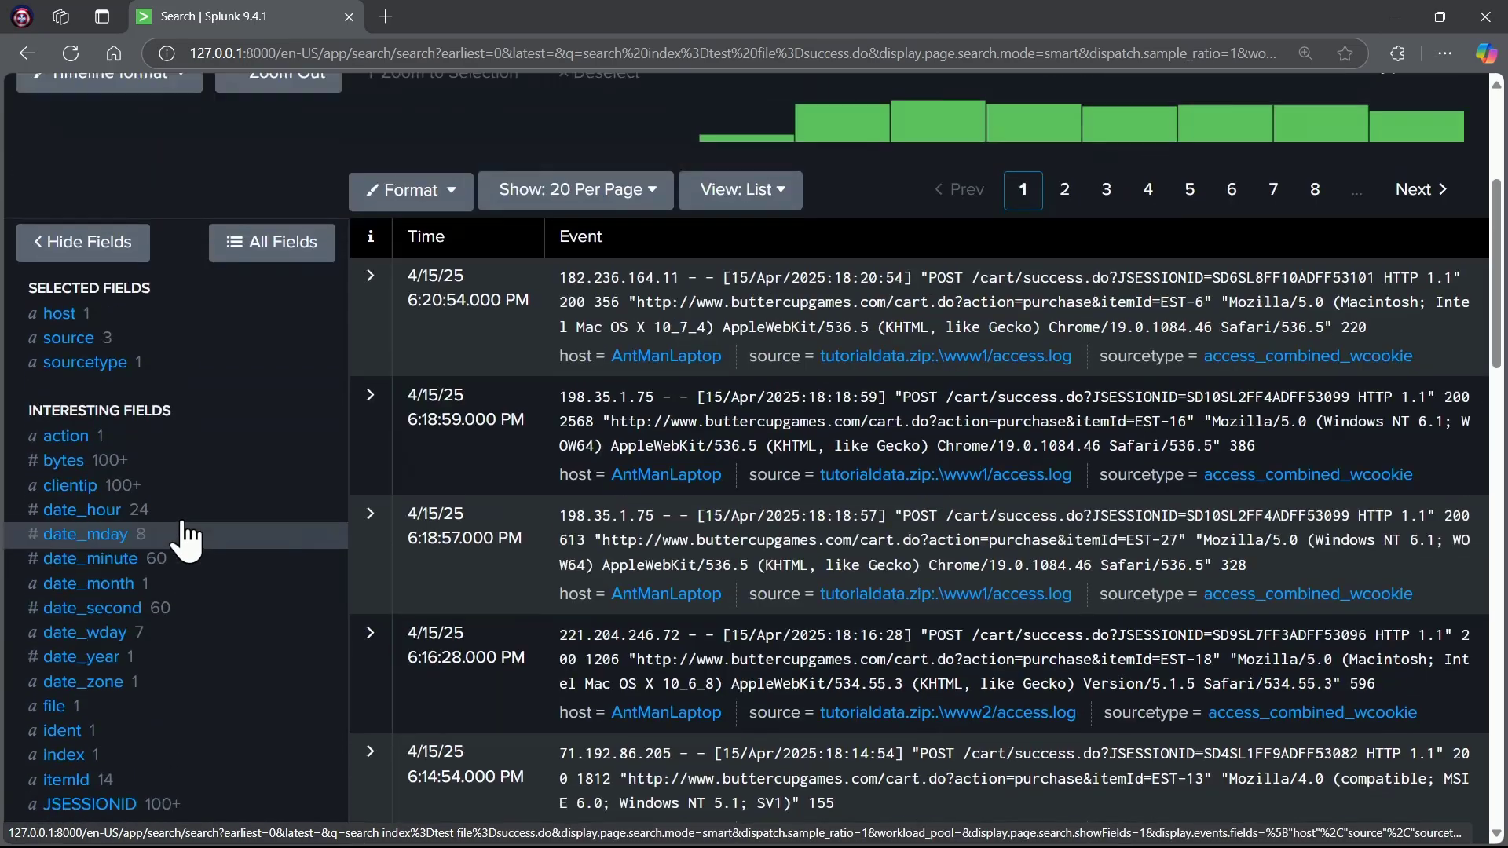
scroll(185, 538, up, 5)
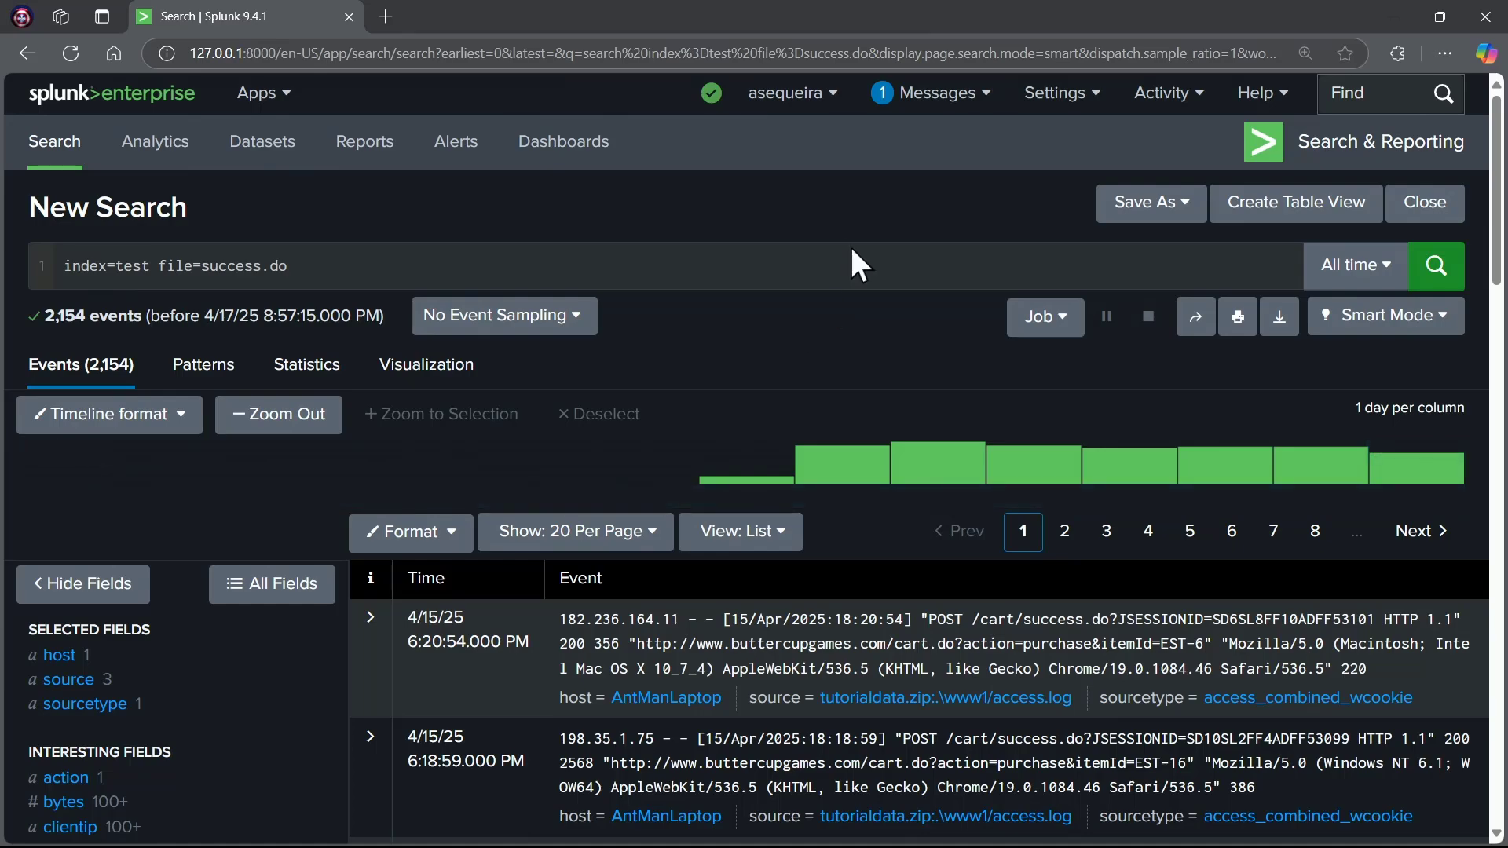